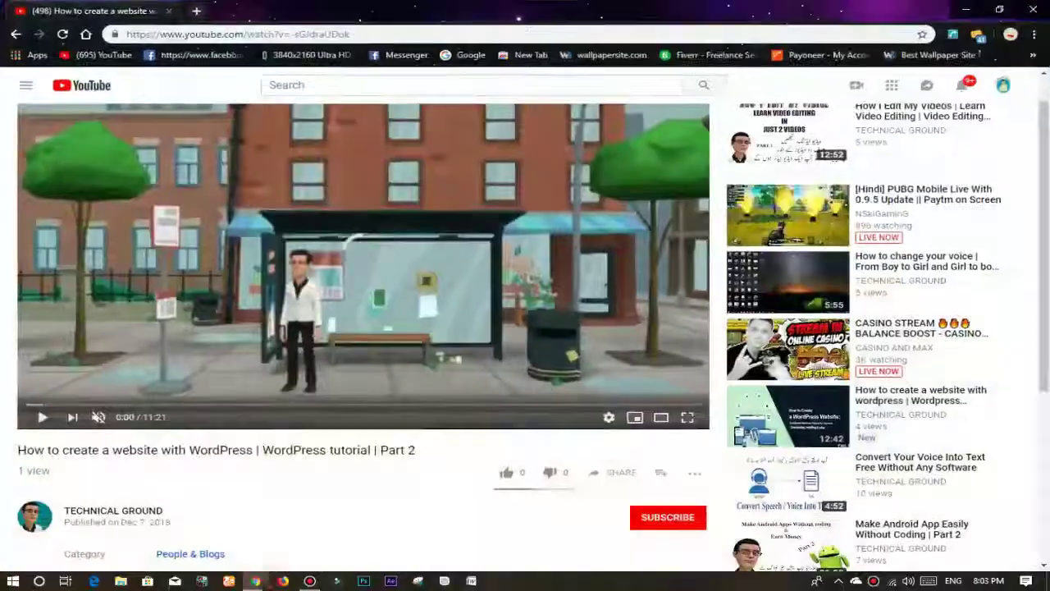
Subscribe to the TECHNICAL GROUND channel, turn on its notification bell, and like the WordPress tutorial Part 2 video.
{"action": "scroll", "coordinate": [874, 326], "scroll_direction": "up", "scroll_amount": 1}
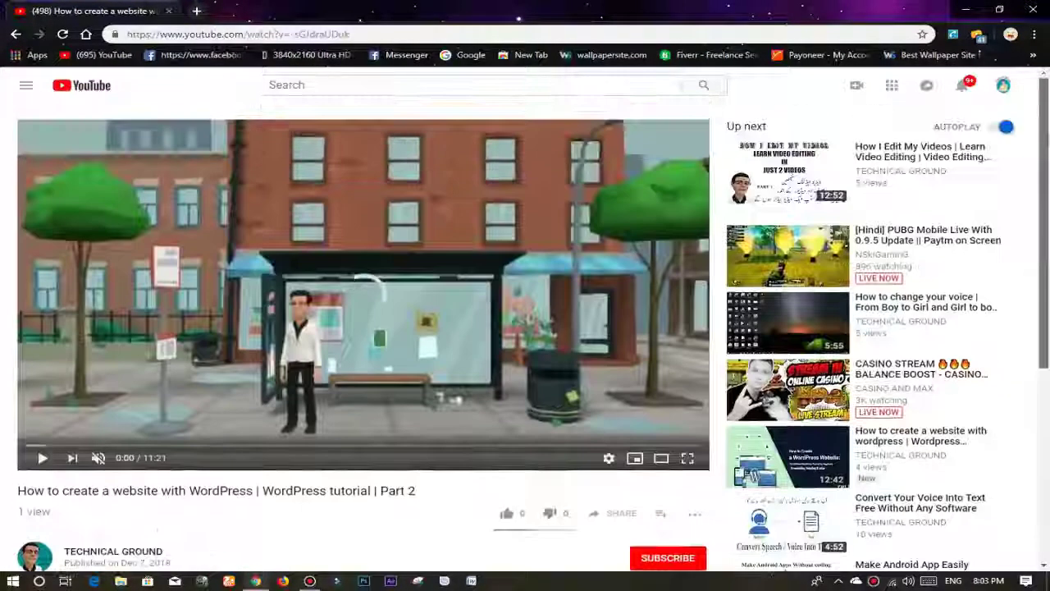
{"action": "scroll", "coordinate": [873, 326], "scroll_direction": "down", "scroll_amount": 2}
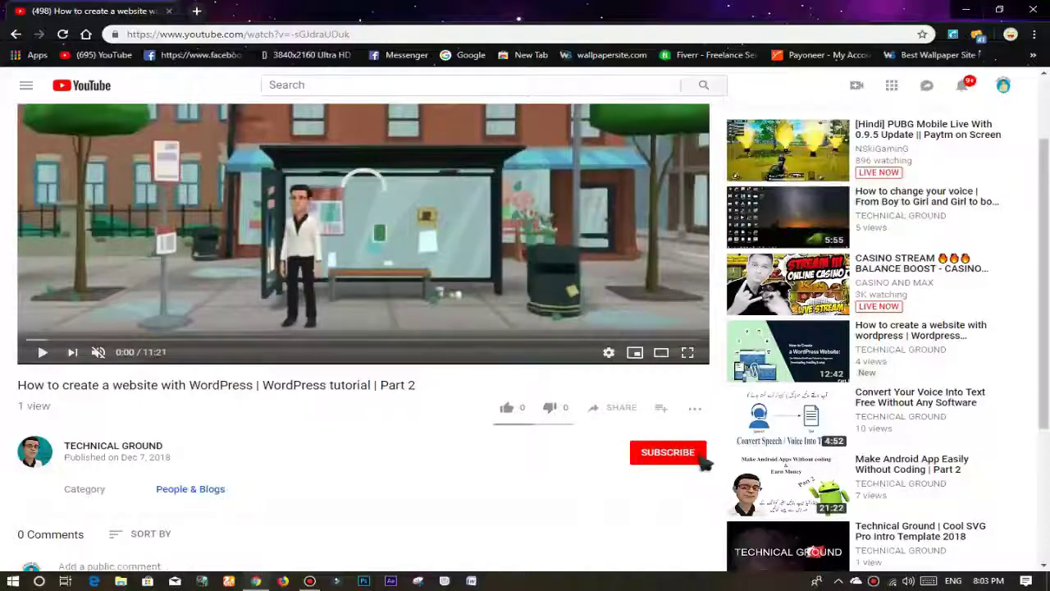
{"action": "left_click", "coordinate": [665, 458]}
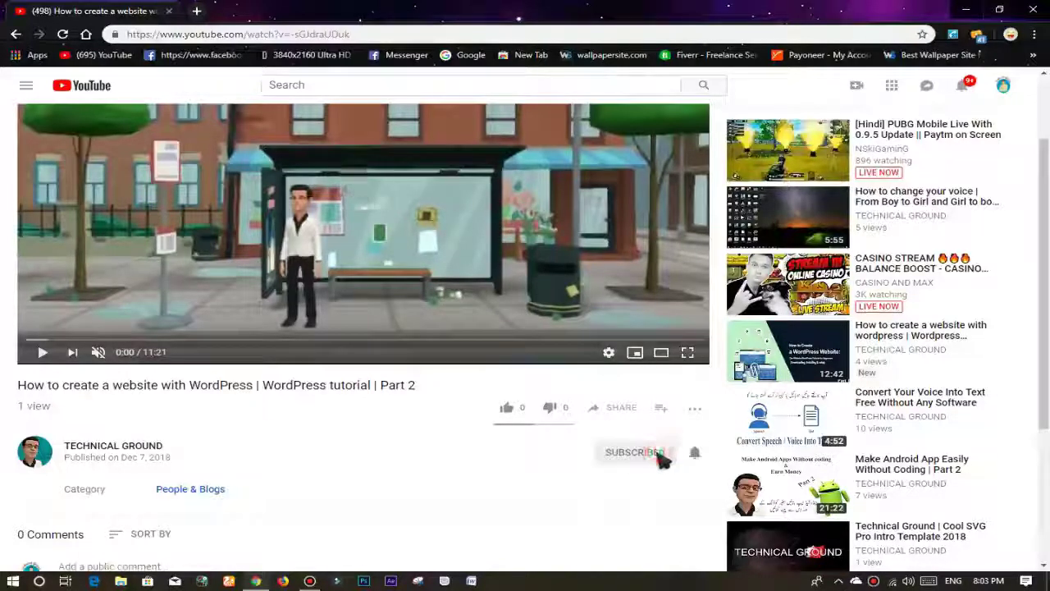
{"action": "left_click", "coordinate": [698, 455]}
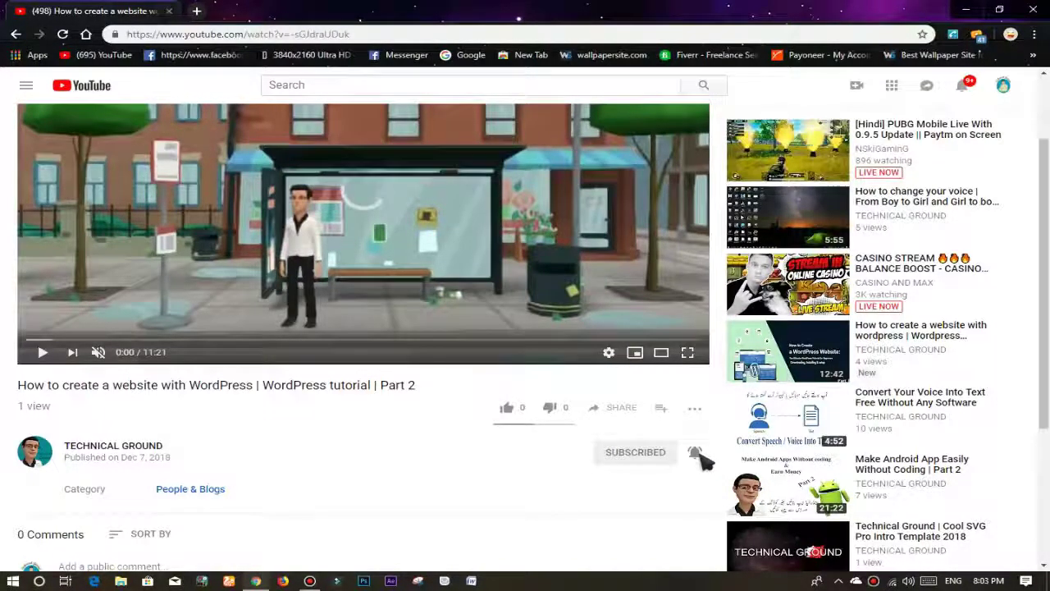
{"action": "left_click", "coordinate": [508, 413]}
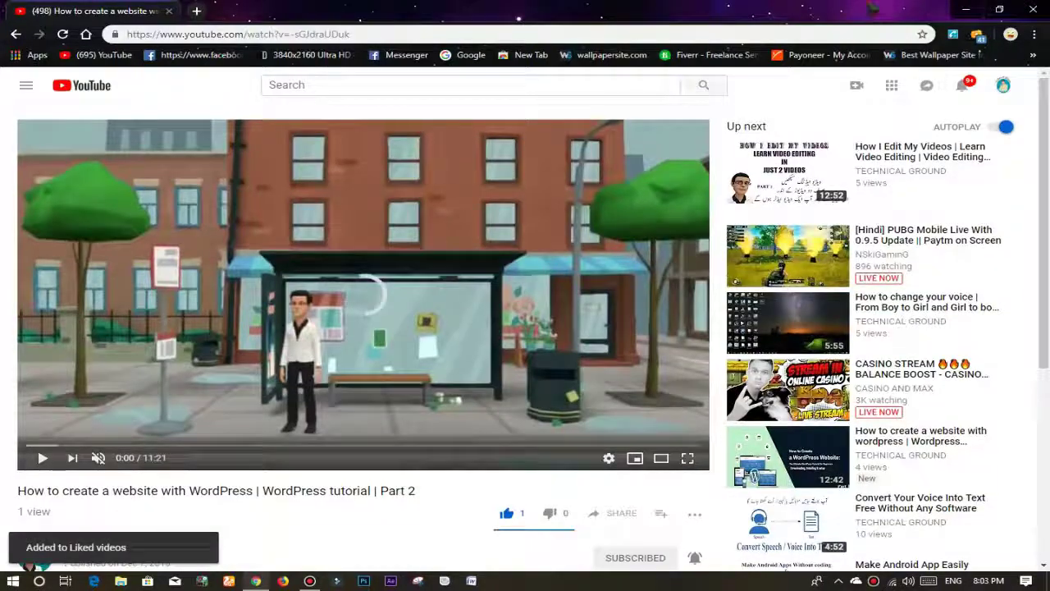
Switch to the Bitnami WordPress Stack manager, launch its application page, close the YouTube page, and access the local WordPress site.
{"action": "left_click", "coordinate": [981, 9]}
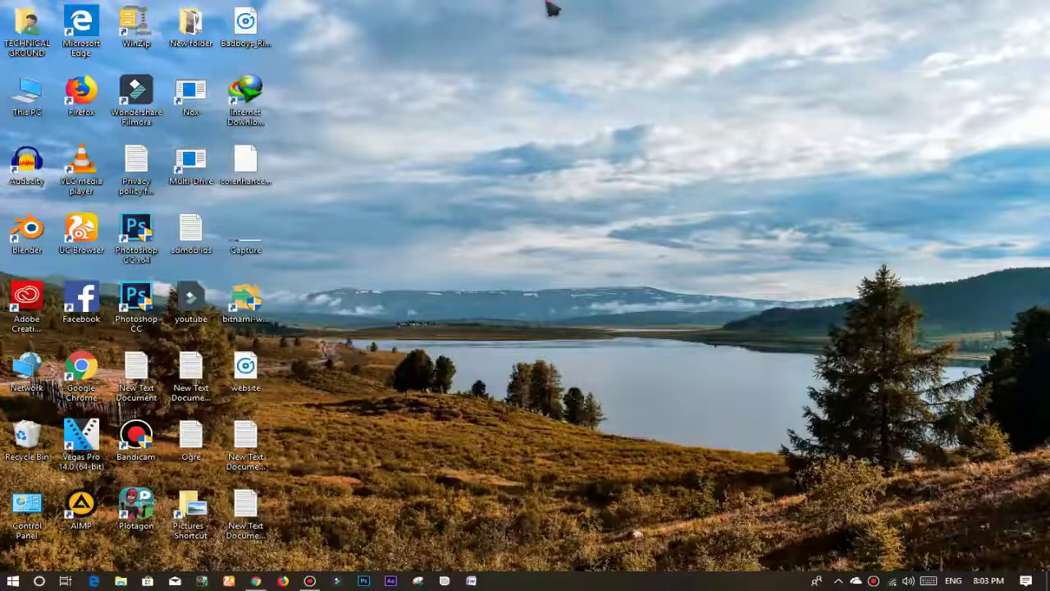
{"action": "mouse_move", "coordinate": [553, 7]}
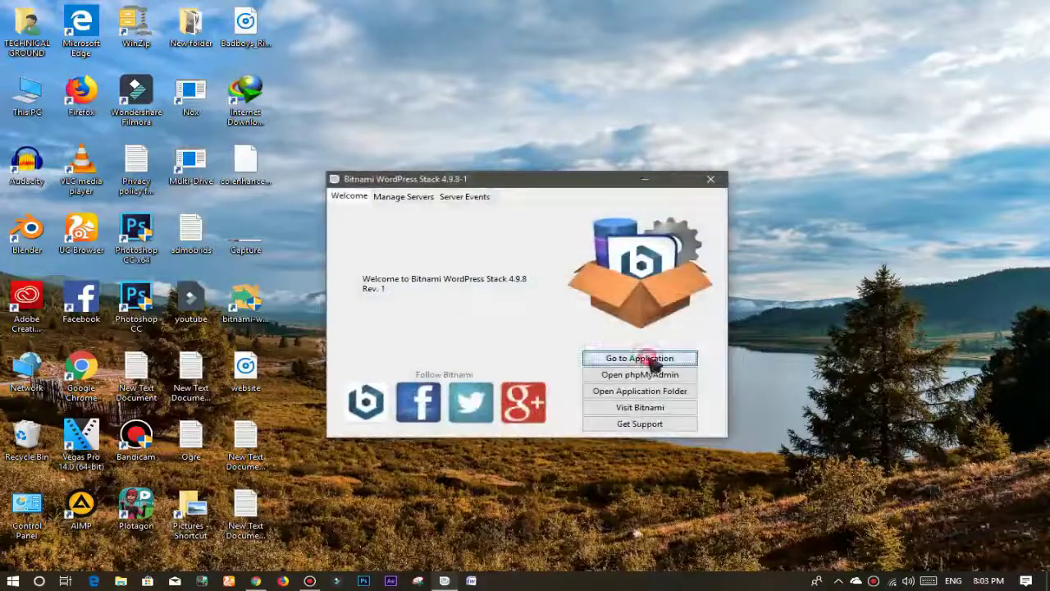
{"action": "left_click", "coordinate": [645, 359]}
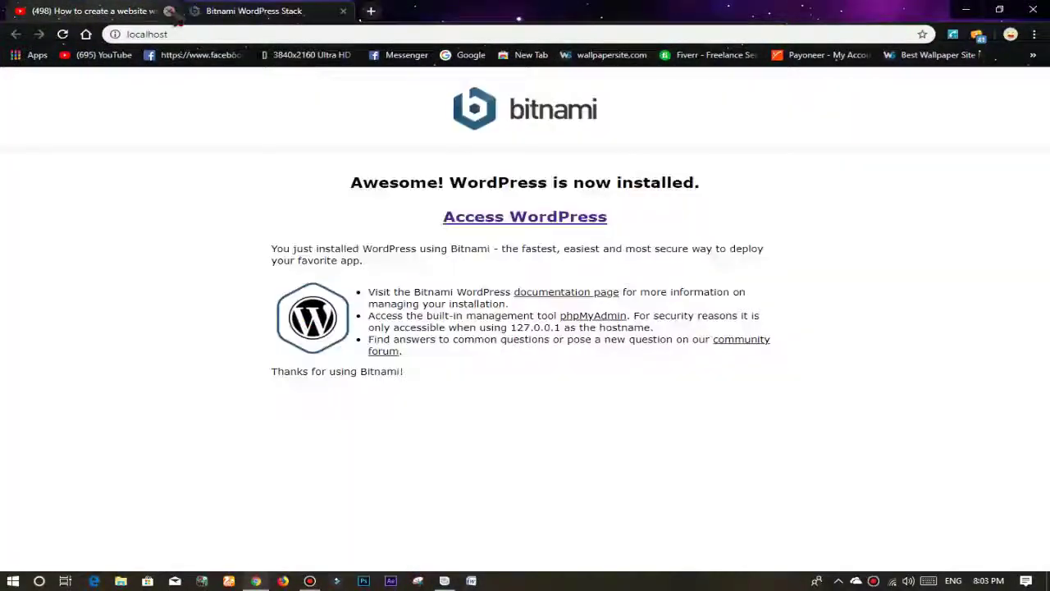
{"action": "left_click", "coordinate": [169, 10]}
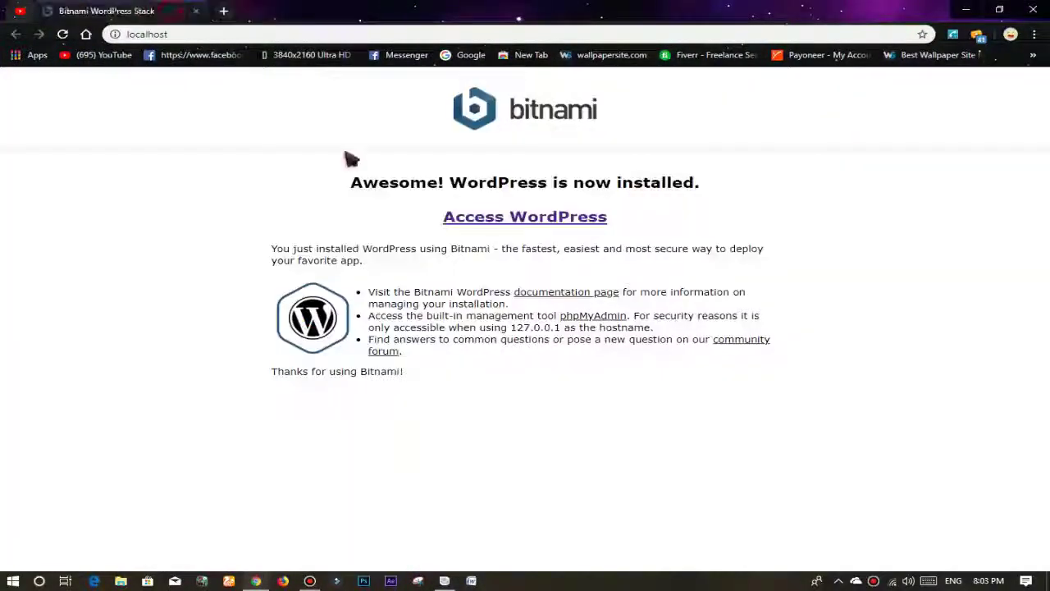
{"action": "left_click", "coordinate": [492, 221]}
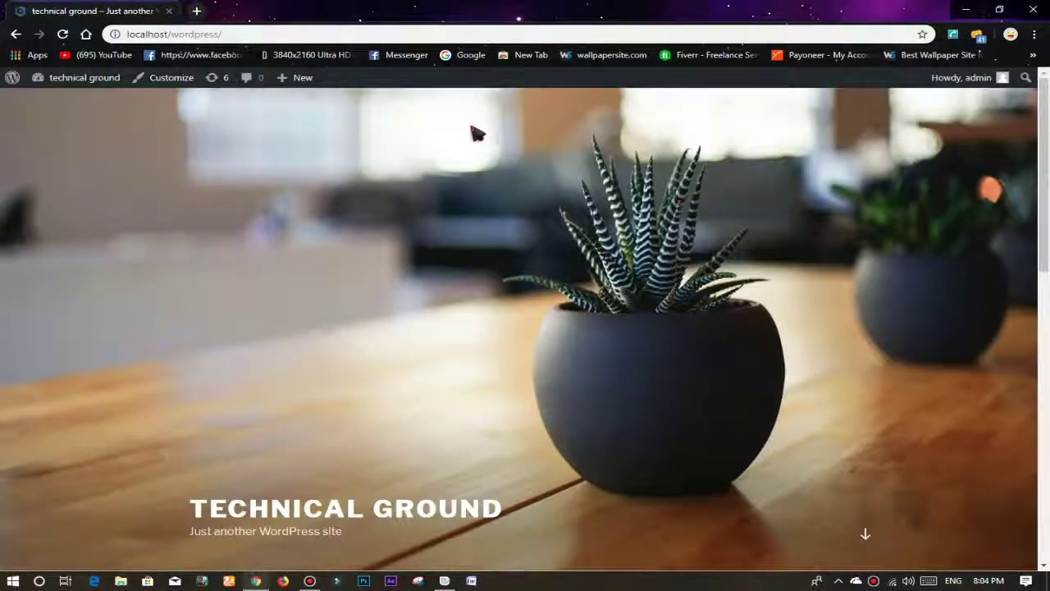
Open the WordPress admin dashboard at localhost/wordpress/wp-admin.
{"action": "left_click", "coordinate": [311, 34]}
{"action": "left_click", "coordinate": [303, 35]}
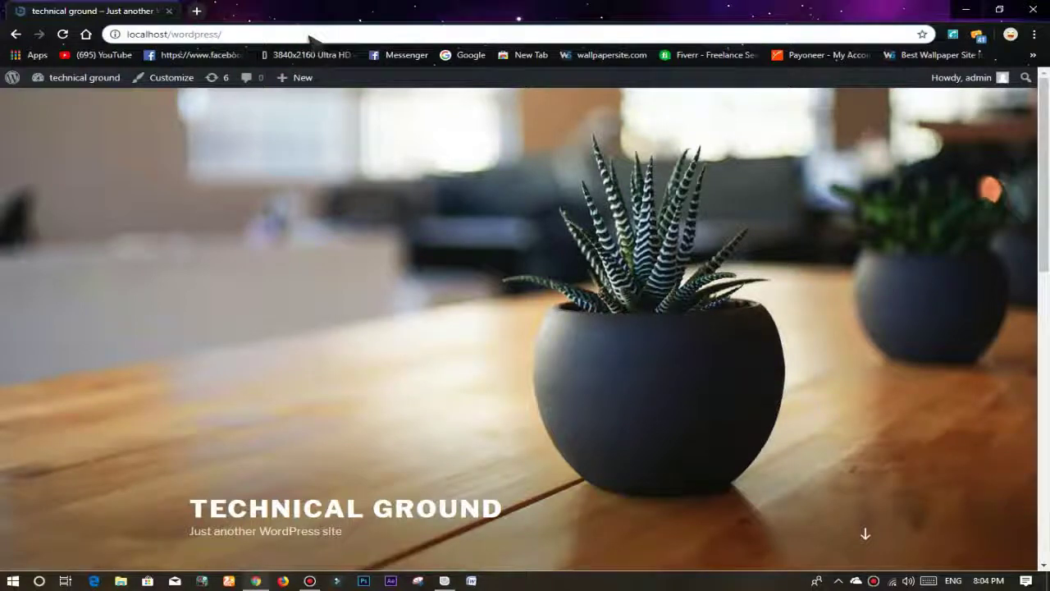
{"action": "type", "text": "wp-admin"}
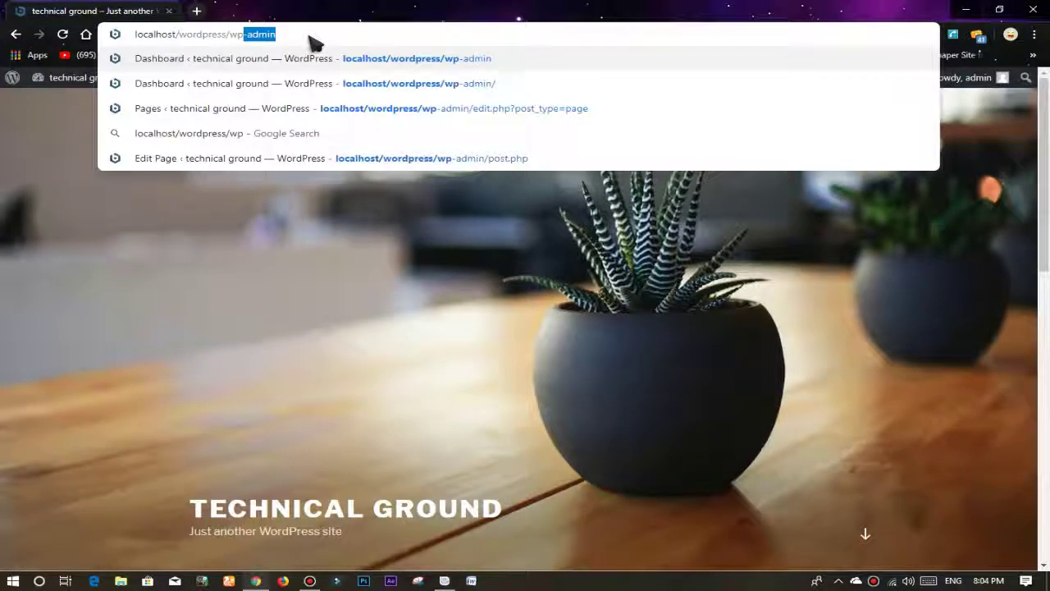
{"action": "left_click", "coordinate": [364, 58]}
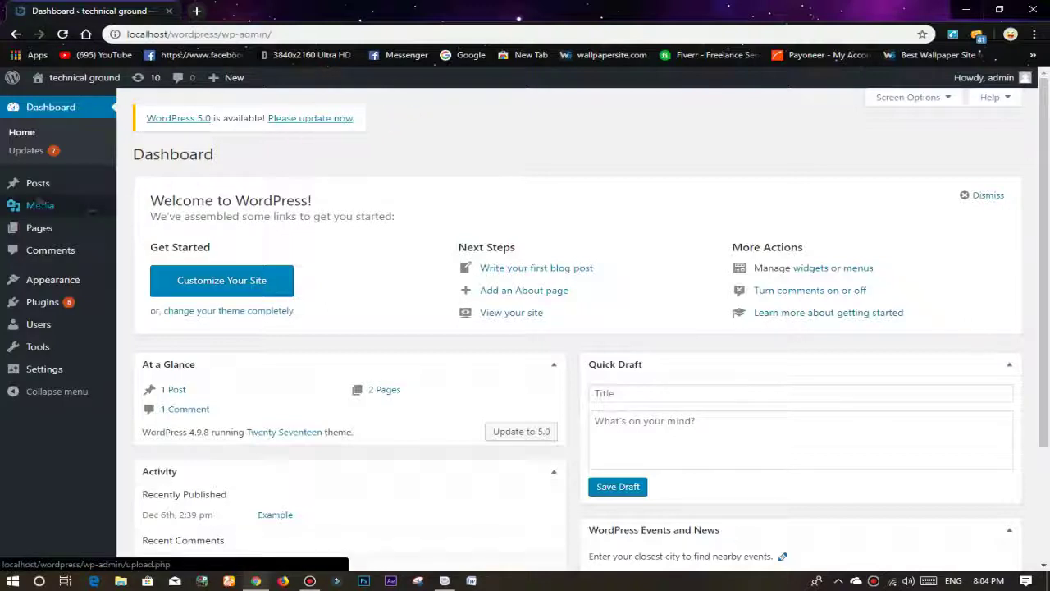
Open the site's installed themes page and update the active Twenty Seventeen theme to its new version.
{"action": "mouse_move", "coordinate": [40, 205]}
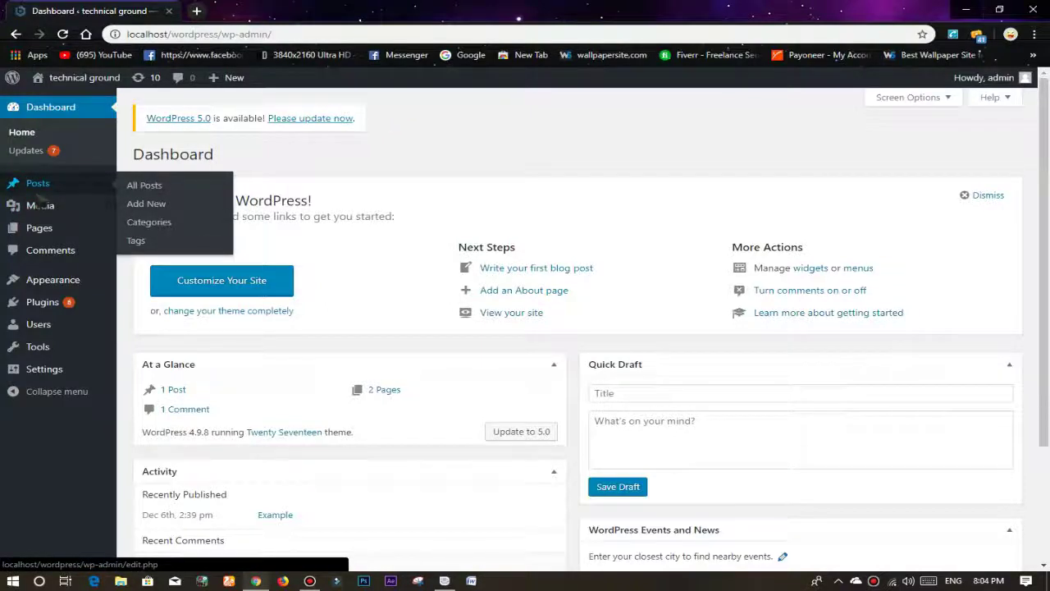
{"action": "mouse_move", "coordinate": [54, 281]}
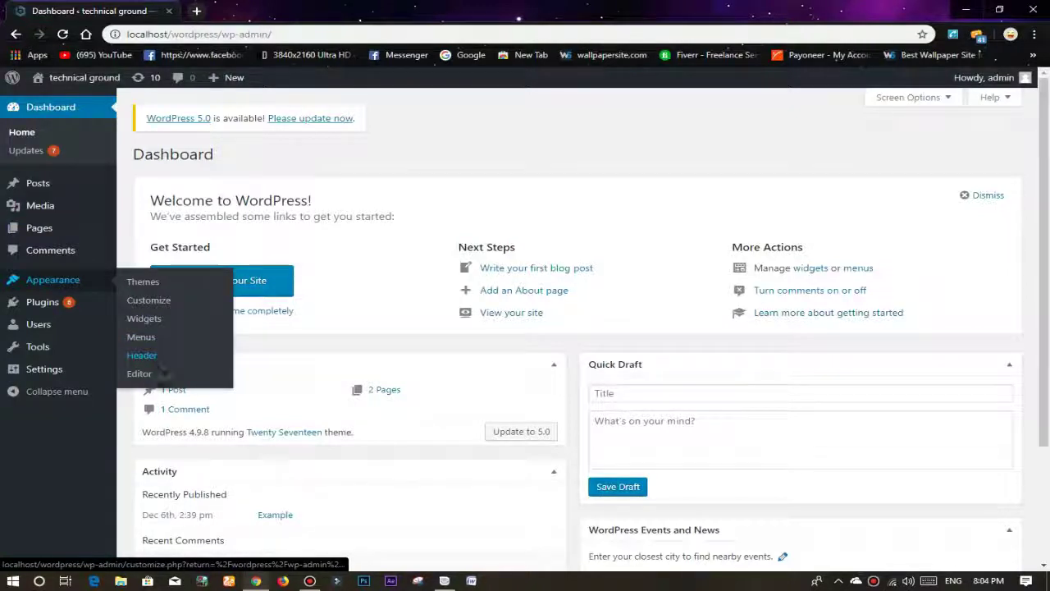
{"action": "left_click", "coordinate": [59, 283]}
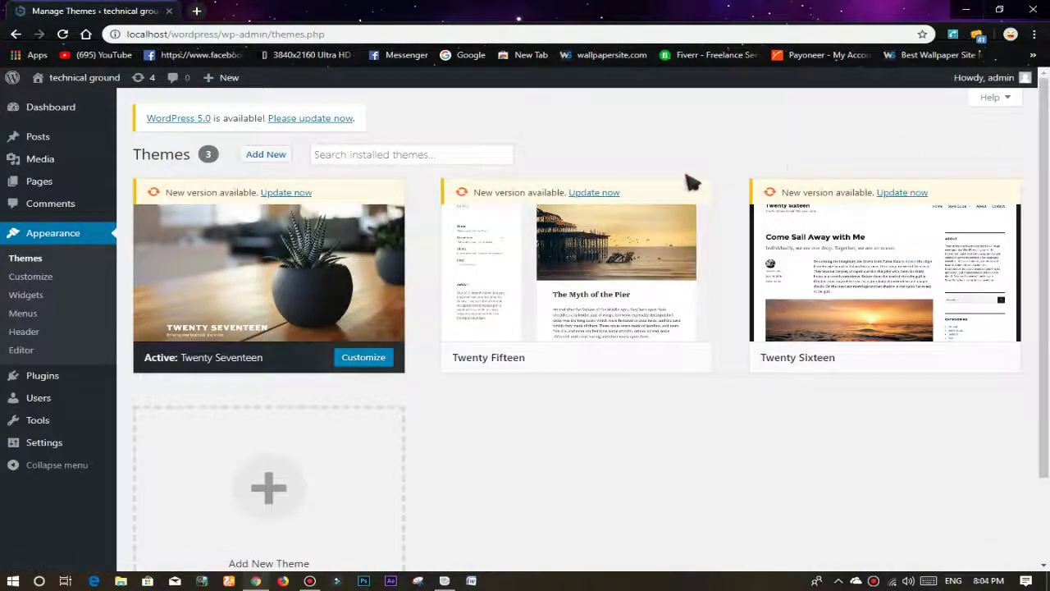
{"action": "mouse_move", "coordinate": [246, 236]}
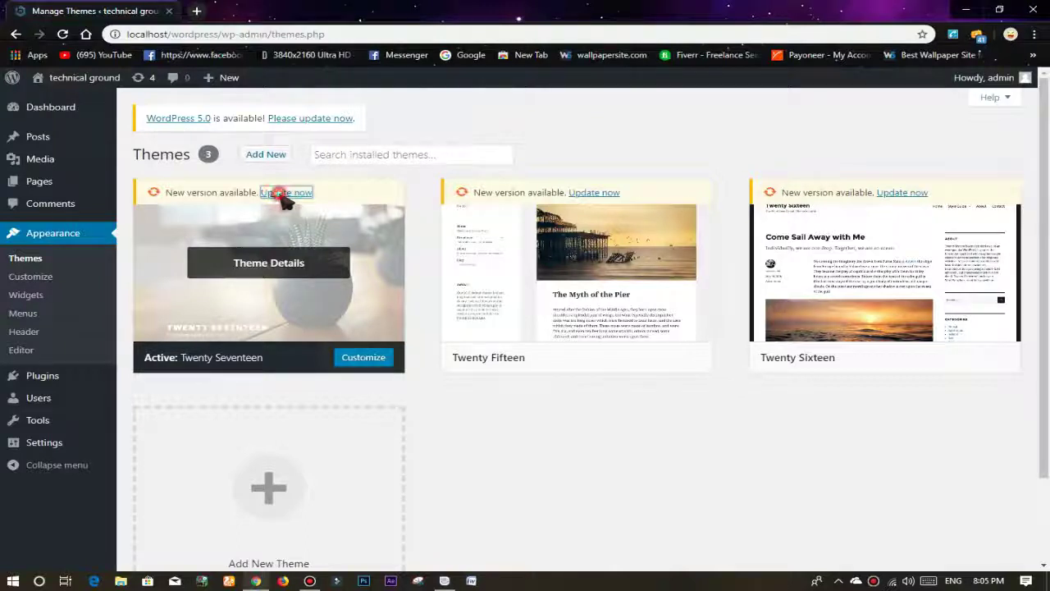
{"action": "left_click", "coordinate": [279, 194]}
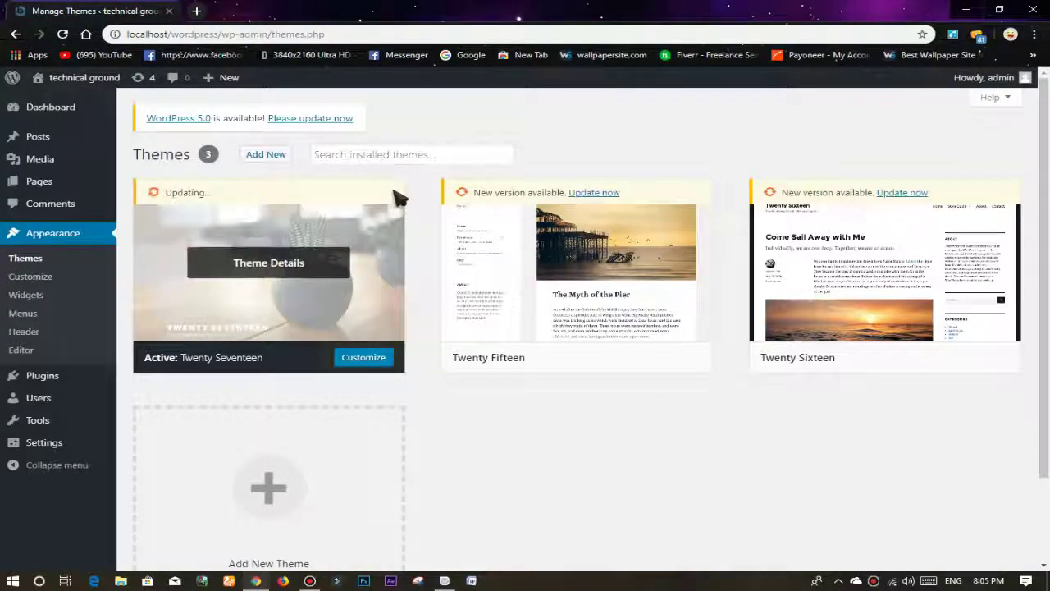
{"action": "left_click", "coordinate": [331, 121]}
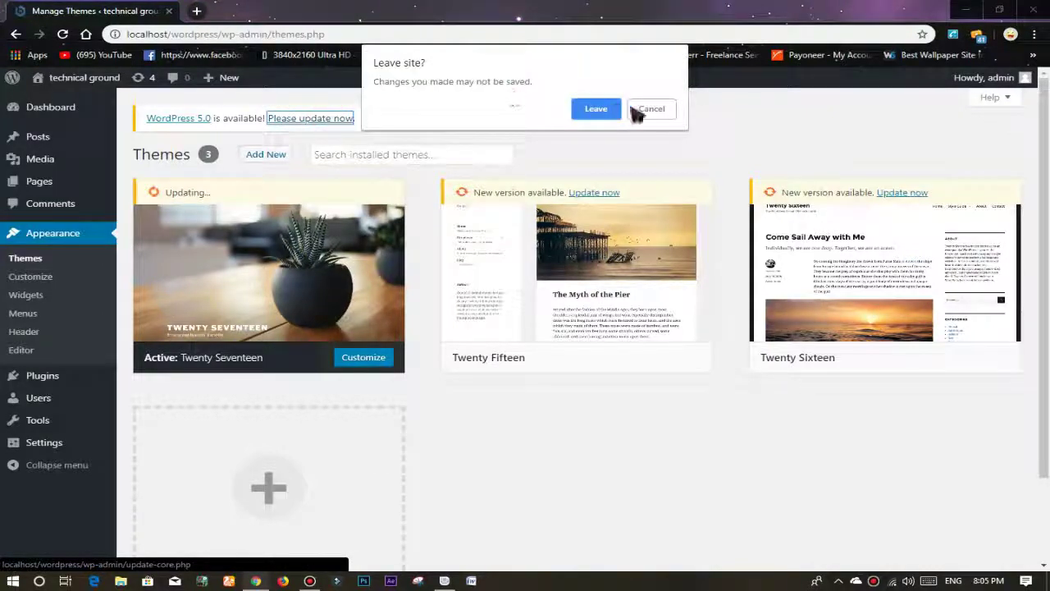
{"action": "left_click", "coordinate": [649, 109]}
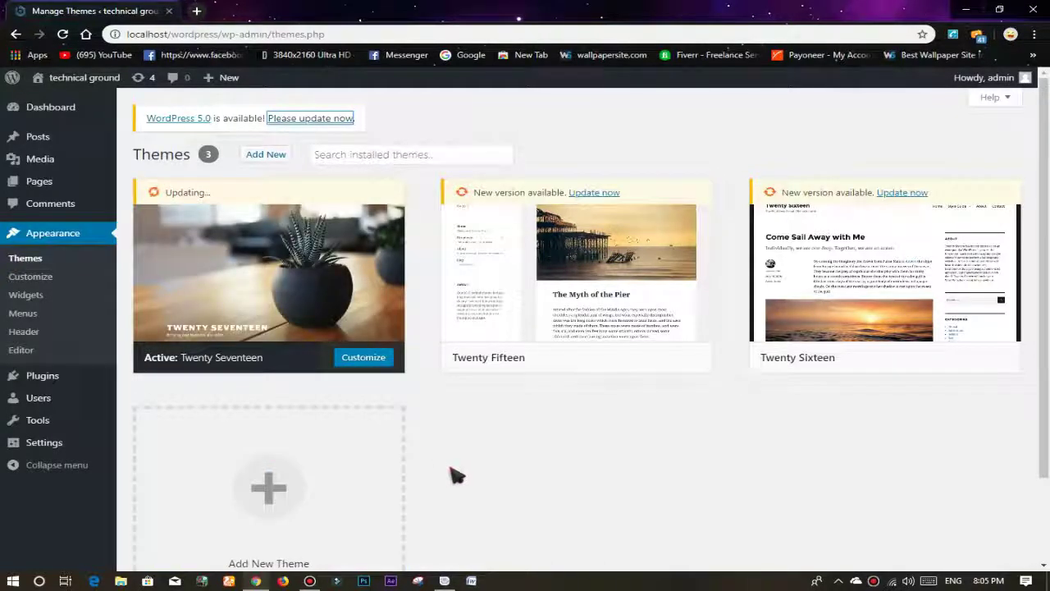
{"action": "mouse_move", "coordinate": [539, 339]}
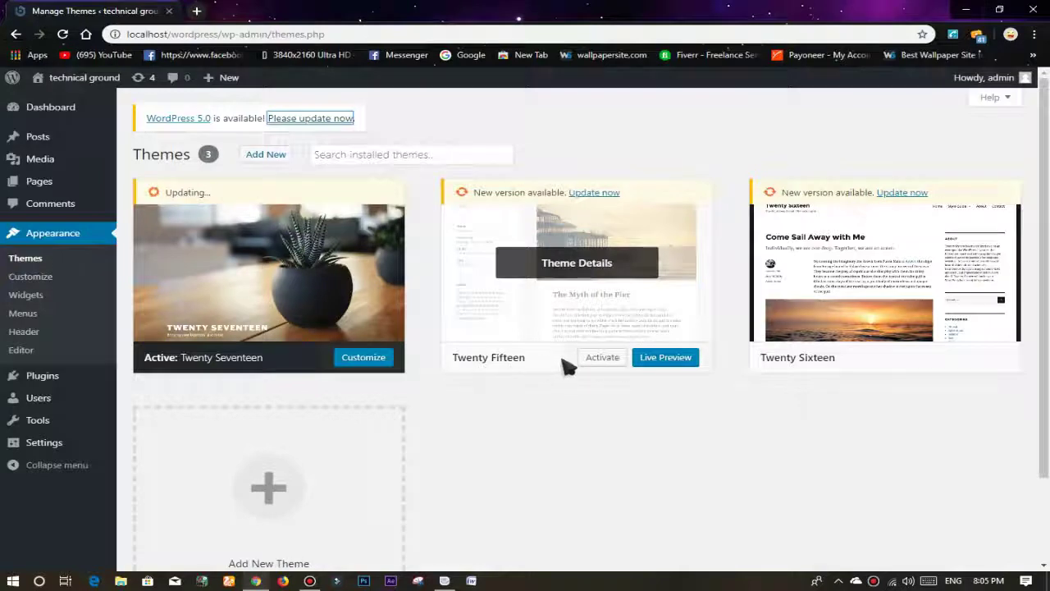
{"action": "mouse_move", "coordinate": [861, 358]}
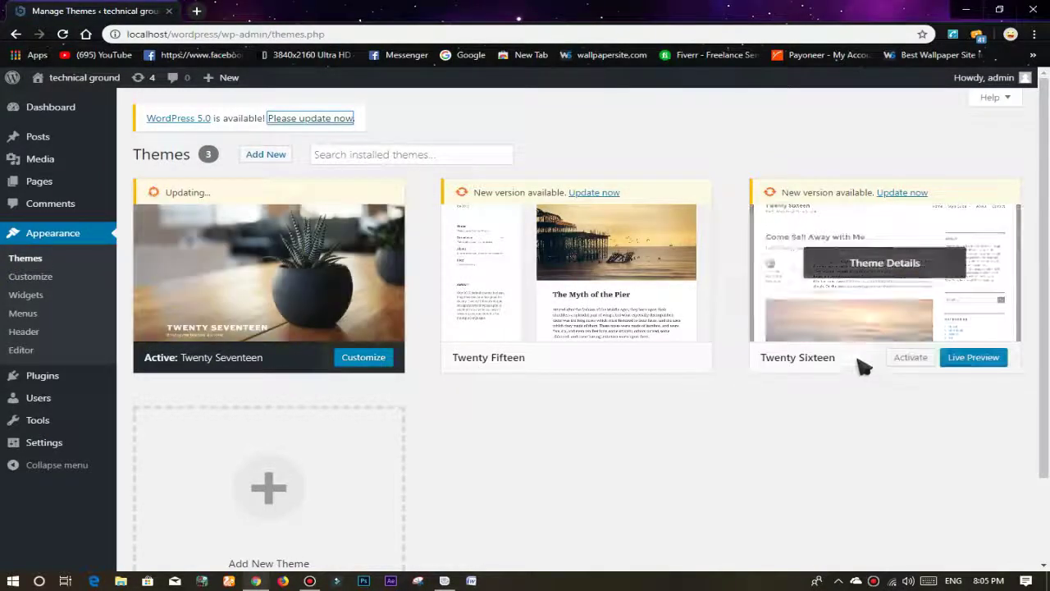
{"action": "mouse_move", "coordinate": [579, 353]}
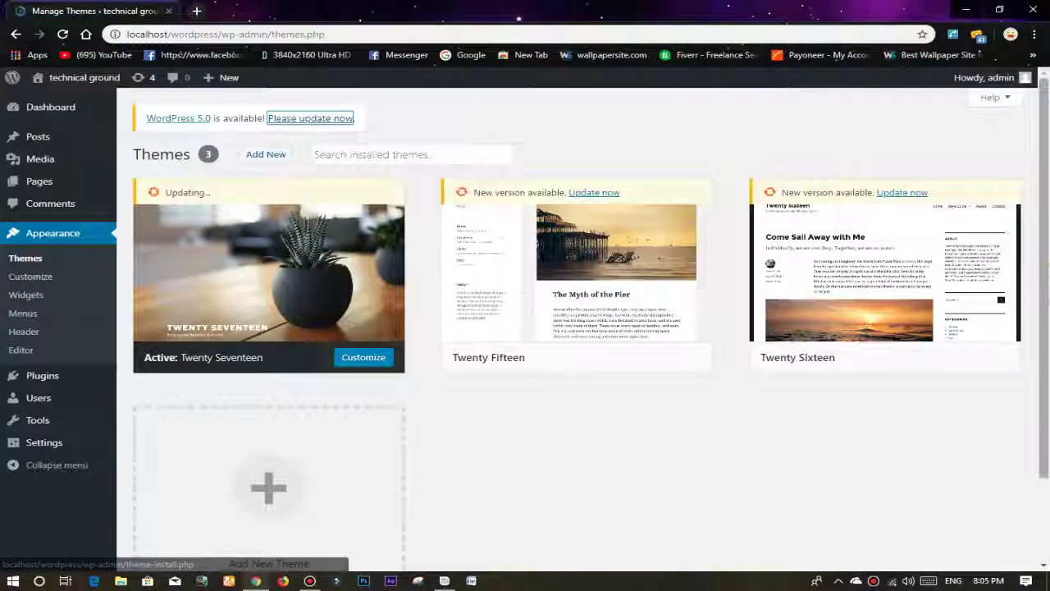
{"action": "scroll", "coordinate": [656, 378], "scroll_direction": "down", "scroll_amount": 1}
{"action": "scroll", "coordinate": [657, 377], "scroll_direction": "up", "scroll_amount": 1}
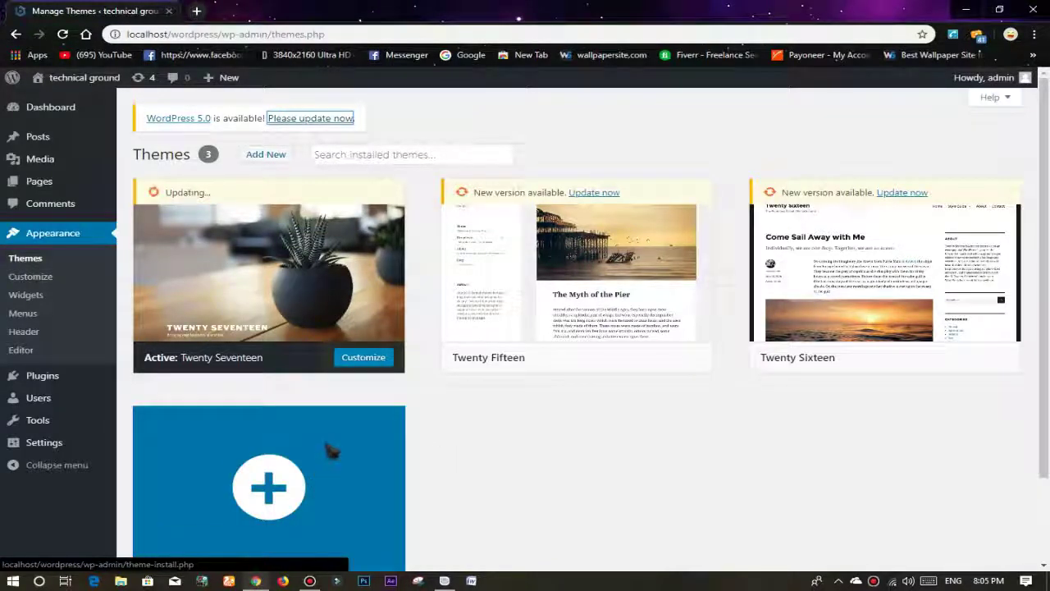
Outline the Add New Theme tile and the Add New option beside the Themes heading with temporary red rectangles.
{"action": "key", "text": "ctrl+shift+1"}
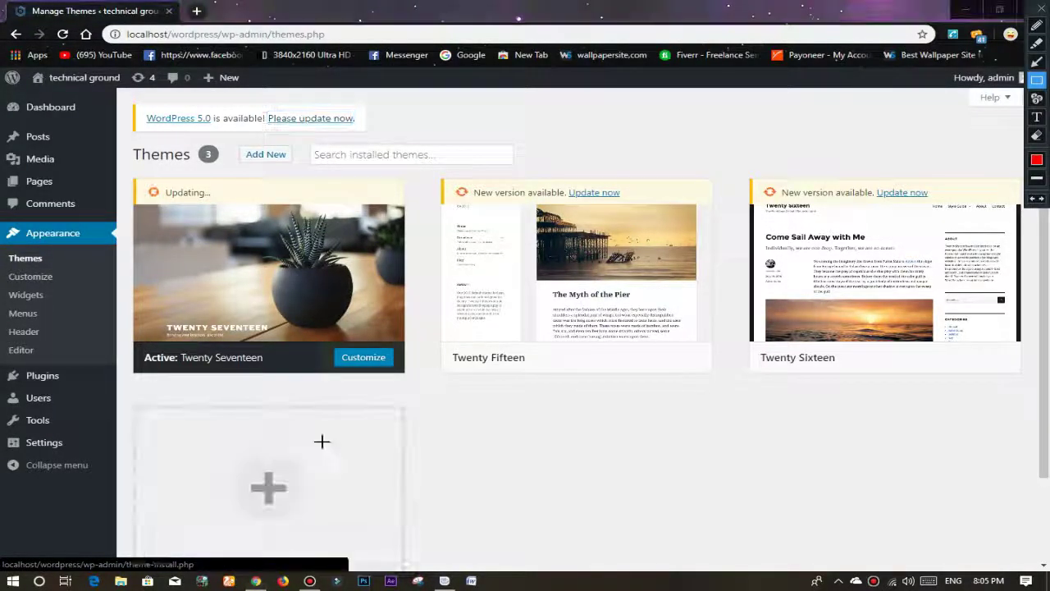
{"action": "mouse_move", "coordinate": [136, 397]}
{"action": "left_mouse_down"}
{"action": "mouse_move", "coordinate": [347, 495]}
{"action": "mouse_move", "coordinate": [429, 552]}
{"action": "left_mouse_up"}
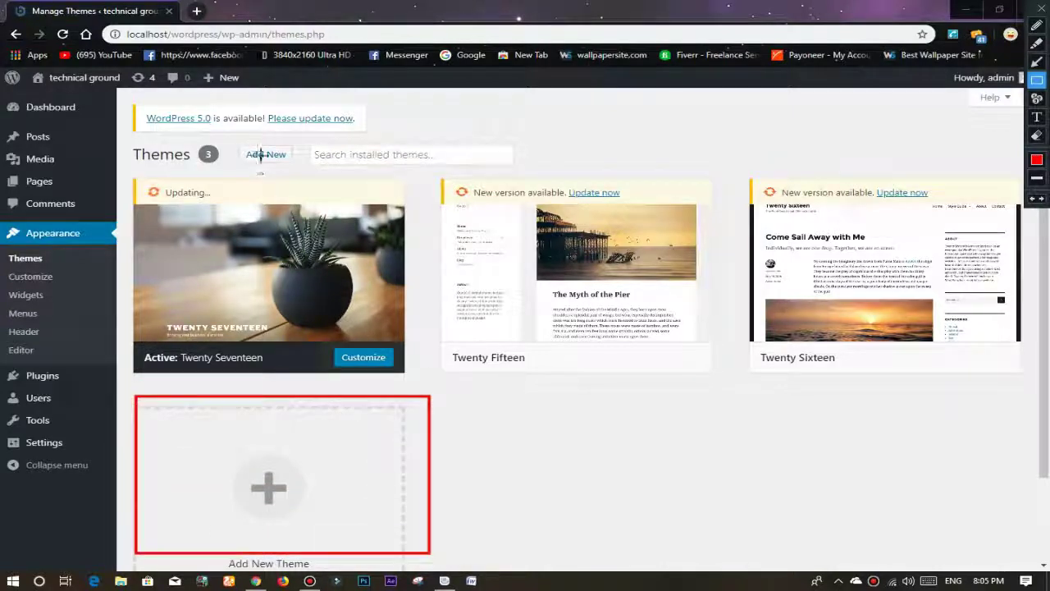
{"action": "left_click_drag", "start_coordinate": [235, 137], "coordinate": [303, 176]}
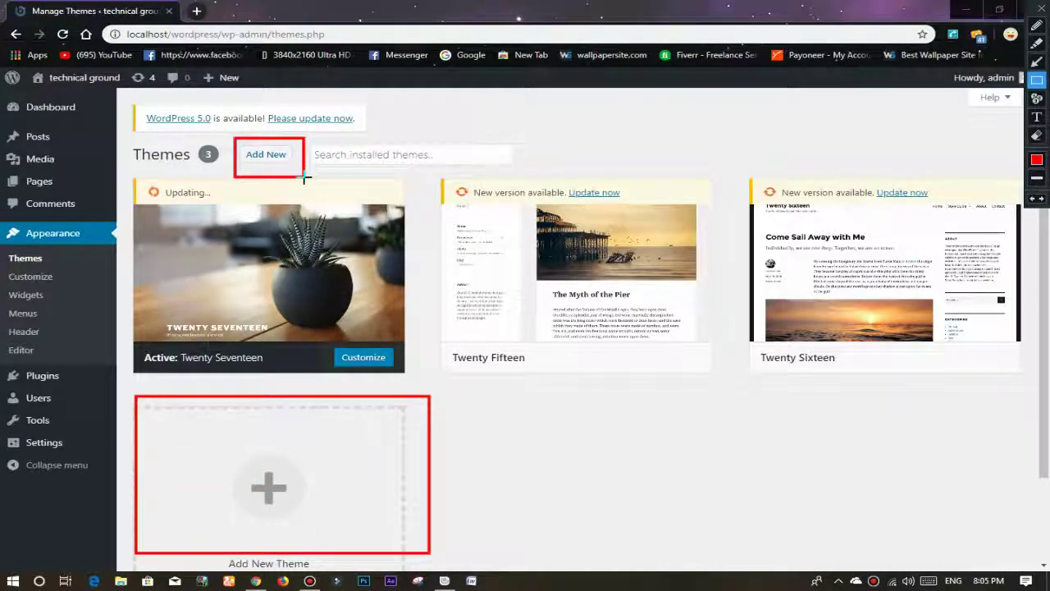
{"action": "key", "text": "ctrl+shift+1"}
{"action": "left_click", "coordinate": [266, 154]}
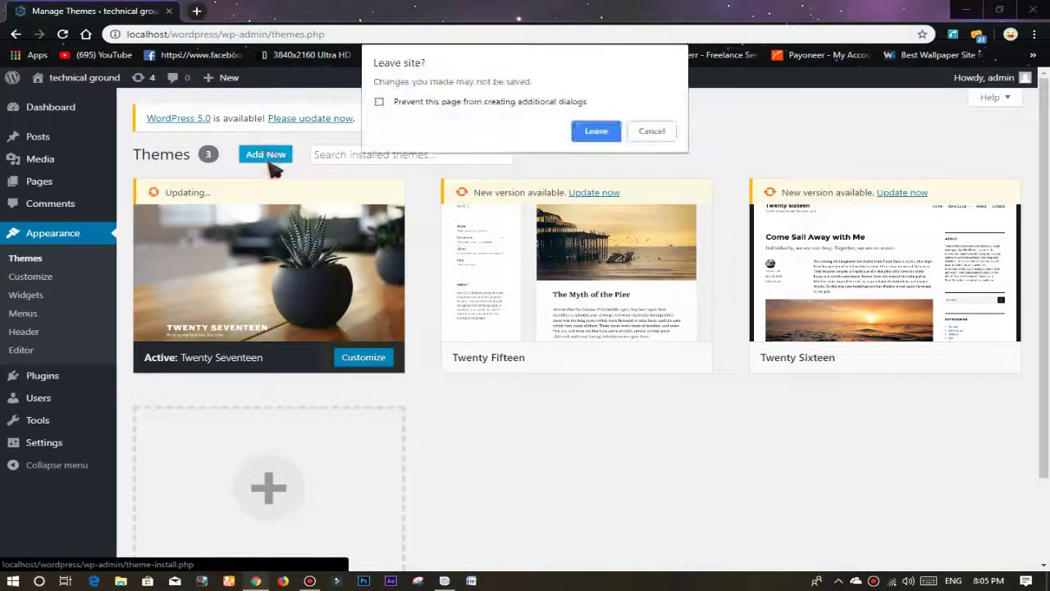
{"action": "left_click", "coordinate": [652, 133]}
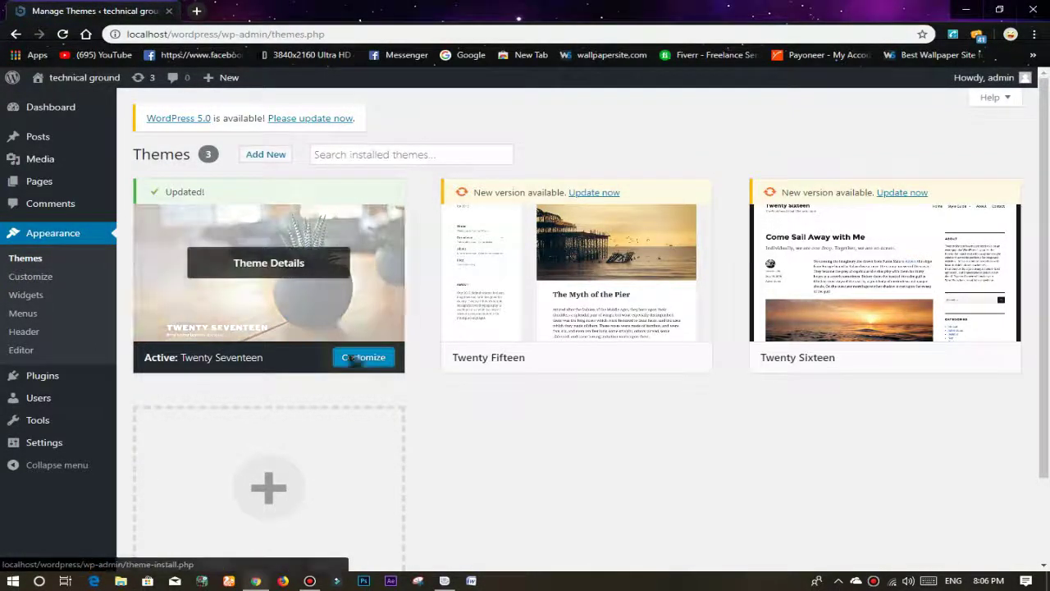
Start the WordPress core update to version 5.0 from the update notice on the themes page.
{"action": "scroll", "coordinate": [410, 320], "scroll_direction": "down", "scroll_amount": 2}
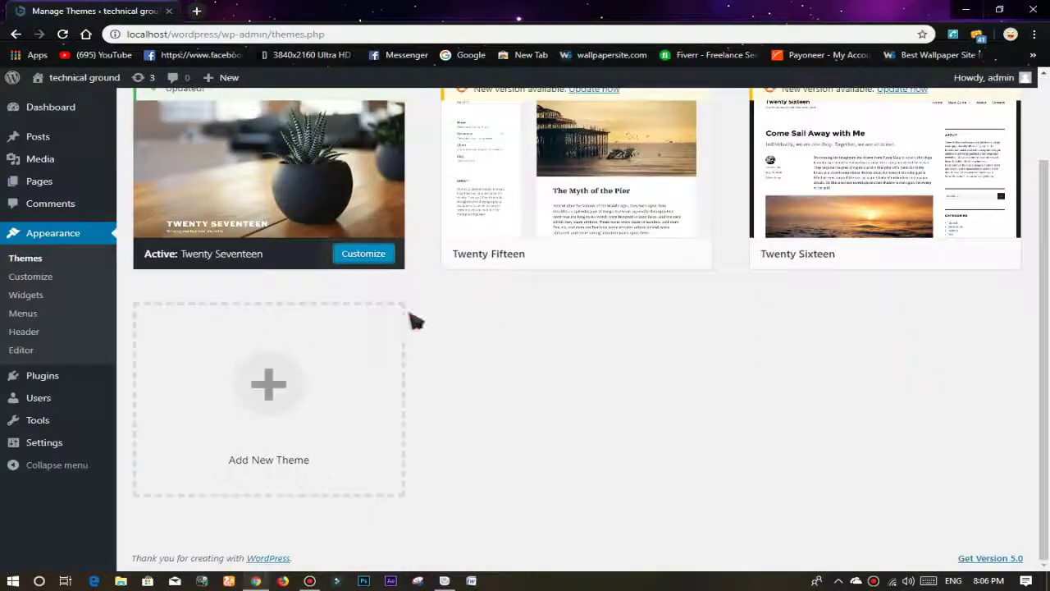
{"action": "scroll", "coordinate": [1034, 298], "scroll_direction": "up", "scroll_amount": 2}
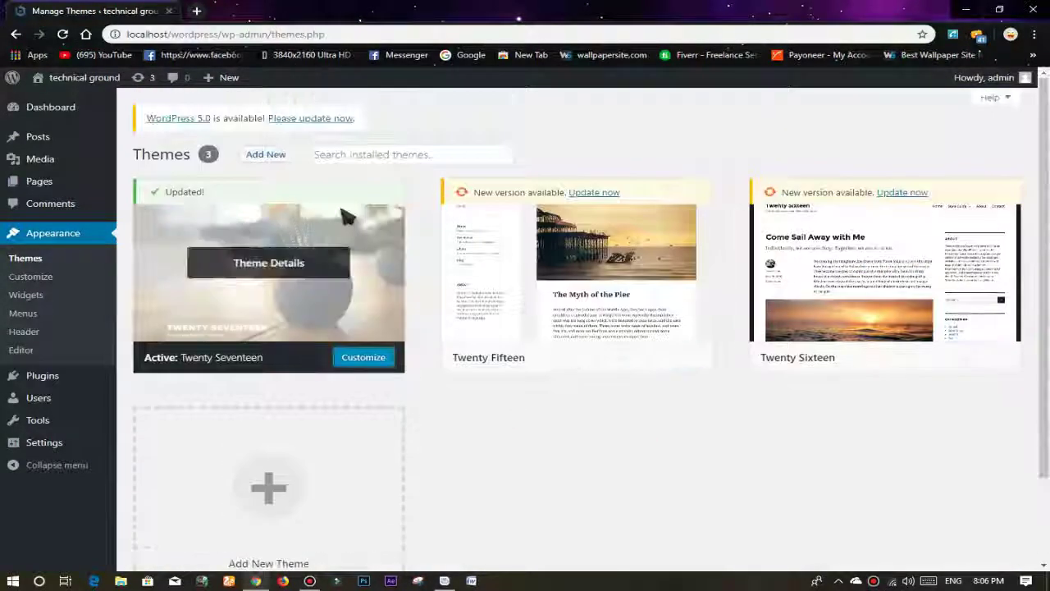
{"action": "left_click", "coordinate": [305, 119]}
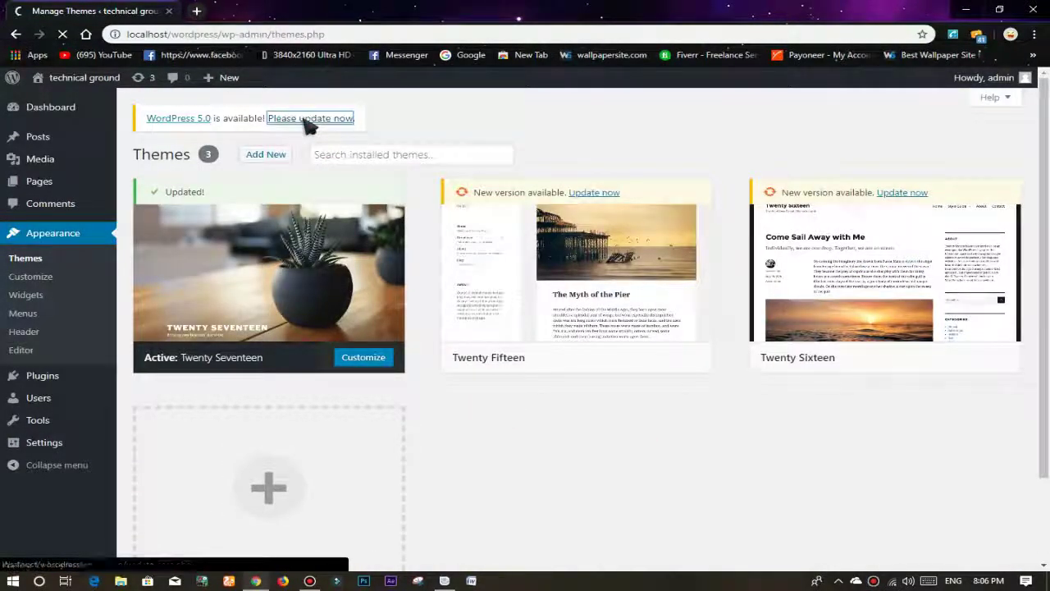
{"action": "scroll", "coordinate": [519, 355], "scroll_direction": "down", "scroll_amount": 1}
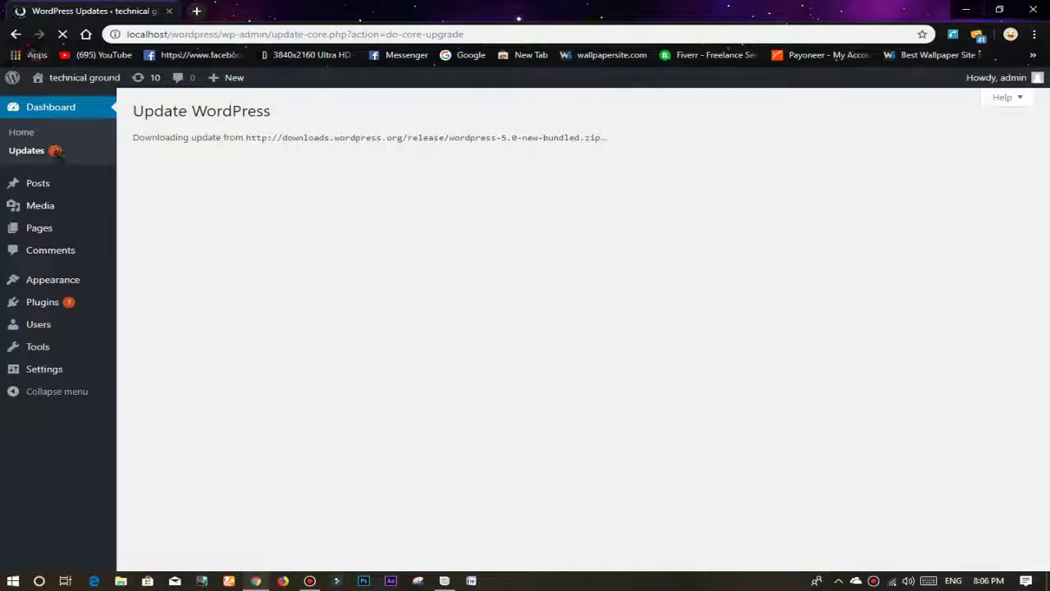
Return to the installed themes page and view the technical ground site's front page.
{"action": "left_click", "coordinate": [64, 280]}
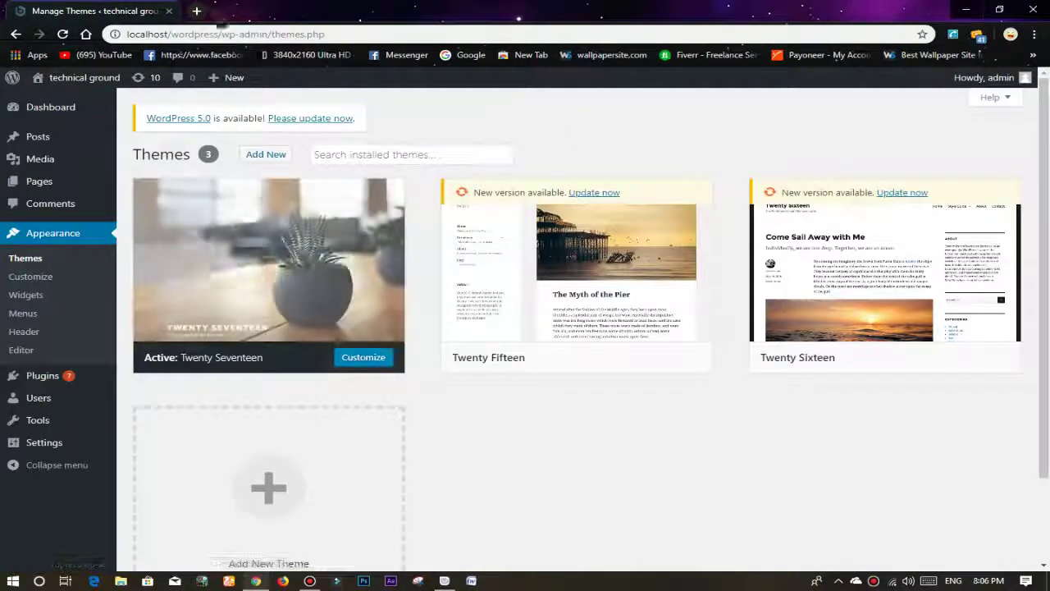
{"action": "left_click", "coordinate": [66, 93]}
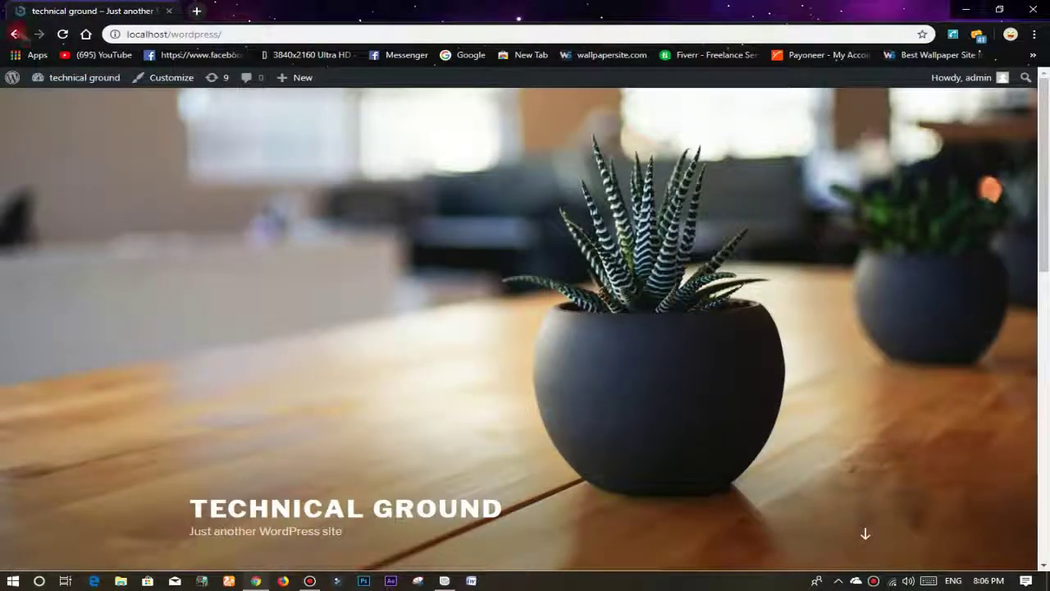
Return to the installed themes page and open the technical ground site's front page in a new browser tab.
{"action": "left_click", "coordinate": [15, 34]}
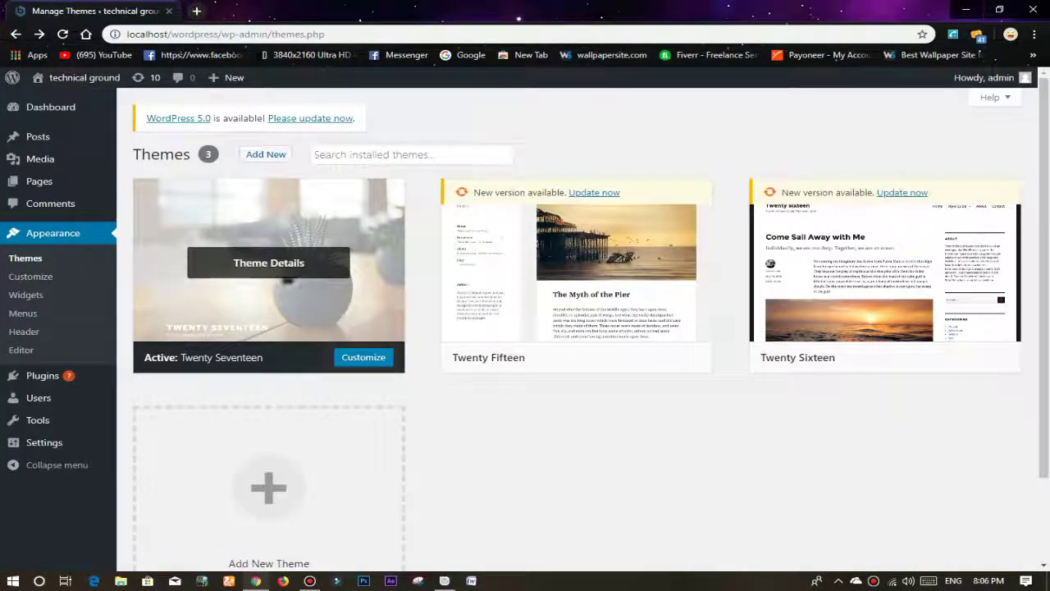
{"action": "mouse_move", "coordinate": [62, 78]}
{"action": "right_click", "coordinate": [51, 100]}
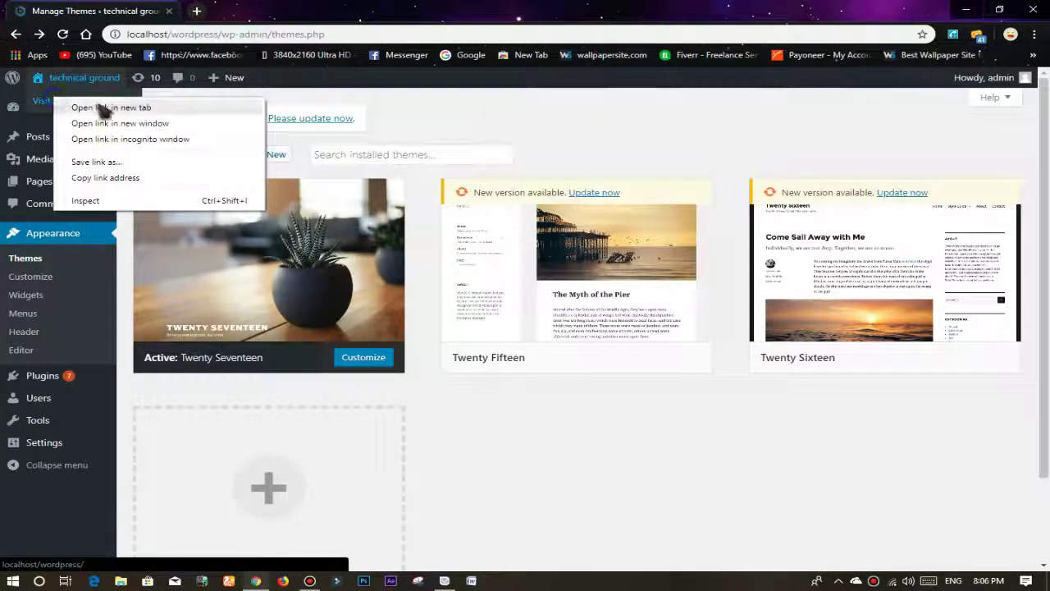
{"action": "left_click", "coordinate": [102, 108]}
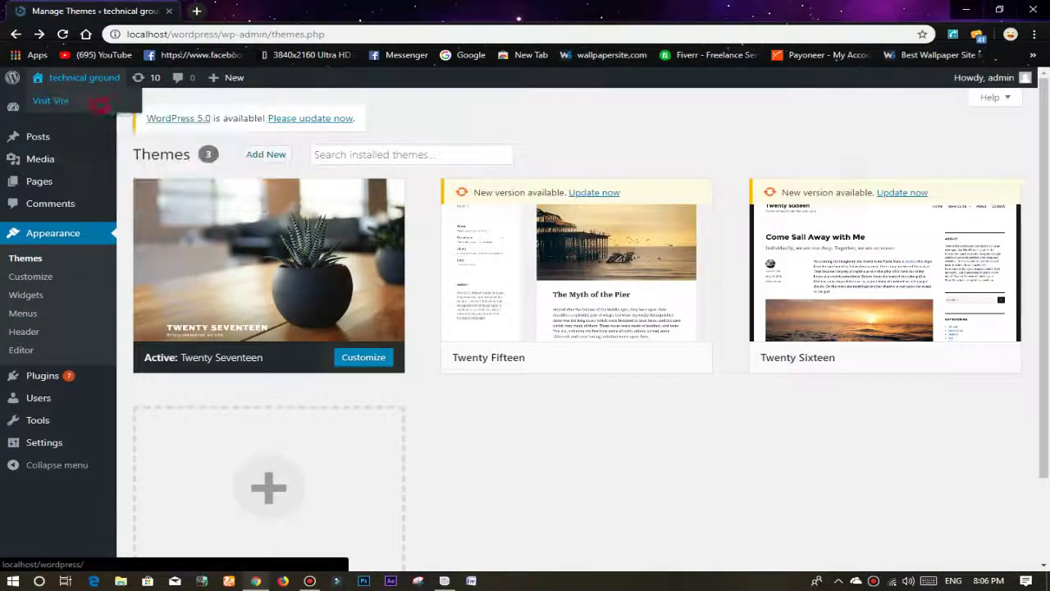
Open the Add Themes page and install the Twenty Nineteen theme from the featured themes.
{"action": "left_click", "coordinate": [259, 156]}
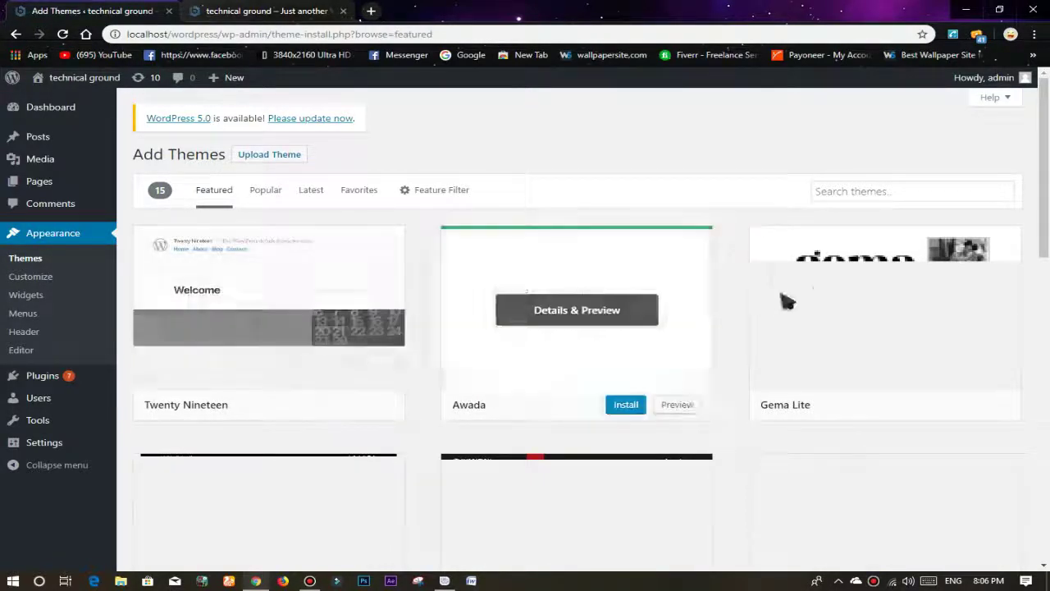
{"action": "scroll", "coordinate": [575, 328], "scroll_direction": "down", "scroll_amount": 1}
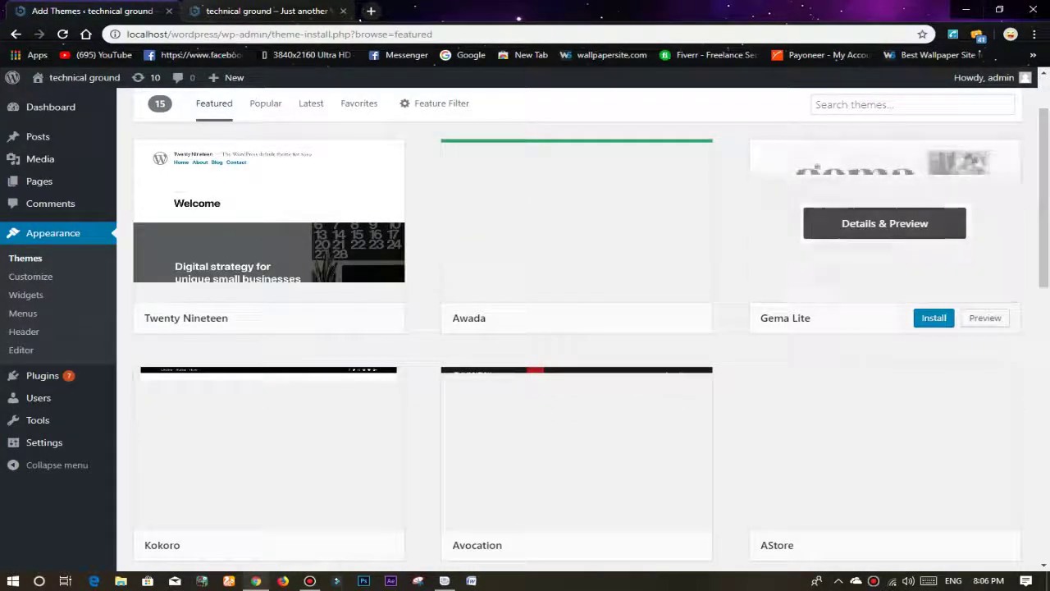
{"action": "scroll", "coordinate": [821, 252], "scroll_direction": "down", "scroll_amount": 3}
{"action": "scroll", "coordinate": [809, 270], "scroll_direction": "up", "scroll_amount": 3}
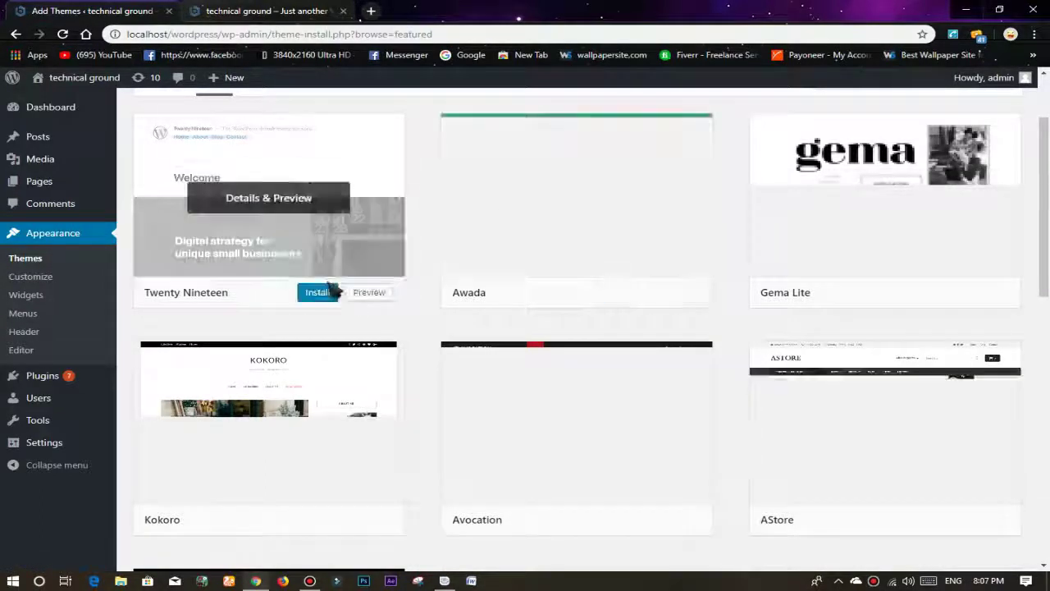
{"action": "left_click", "coordinate": [320, 294]}
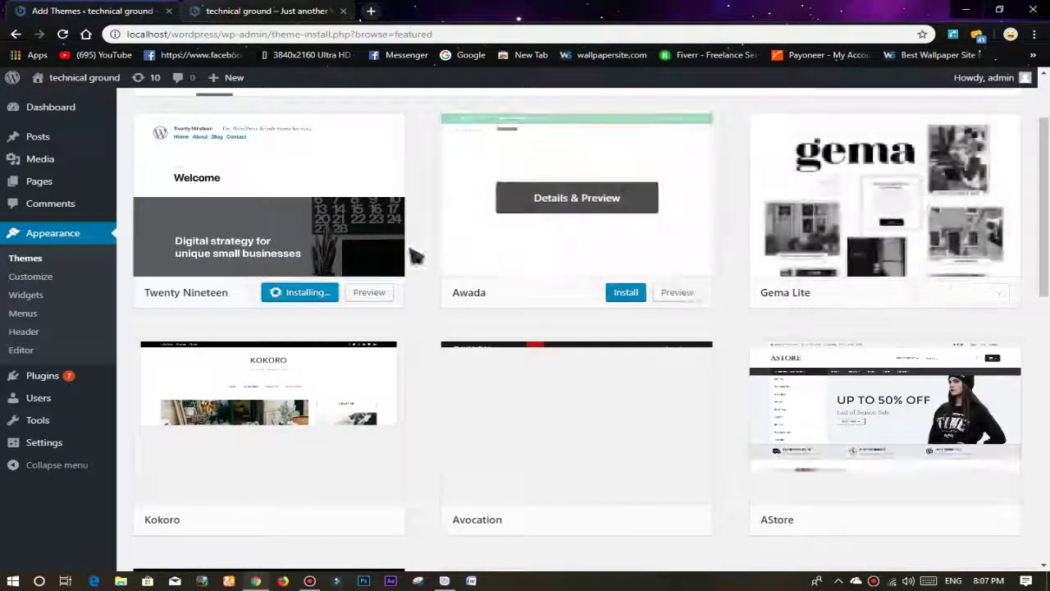
Look through the other featured themes on the Add Themes page while Twenty Nineteen installs.
{"action": "scroll", "coordinate": [727, 263], "scroll_direction": "up", "scroll_amount": 2}
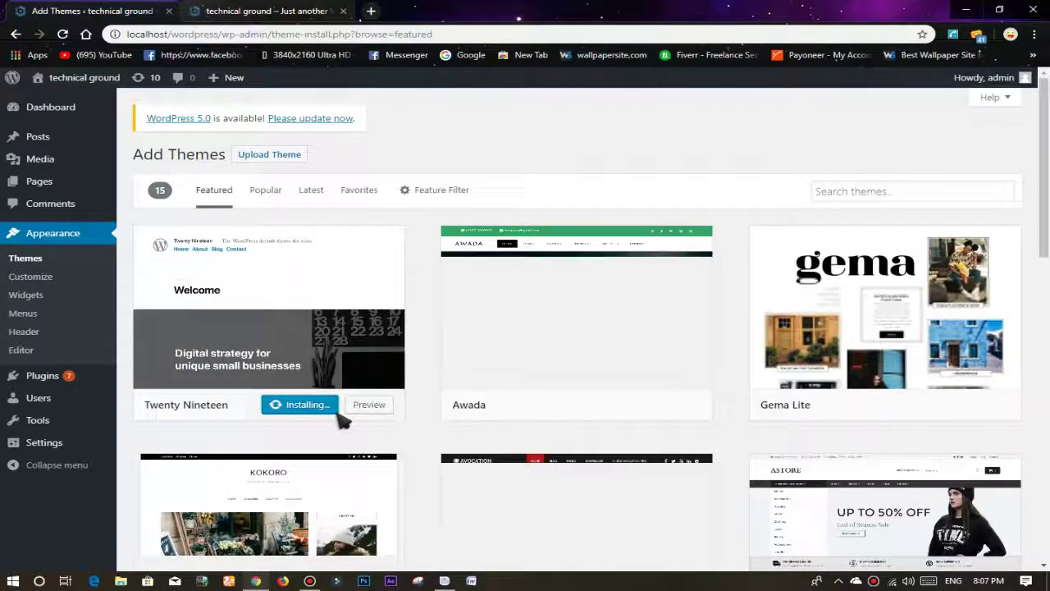
{"action": "scroll", "coordinate": [897, 246], "scroll_direction": "down", "scroll_amount": 2}
{"action": "scroll", "coordinate": [582, 320], "scroll_direction": "down", "scroll_amount": 3}
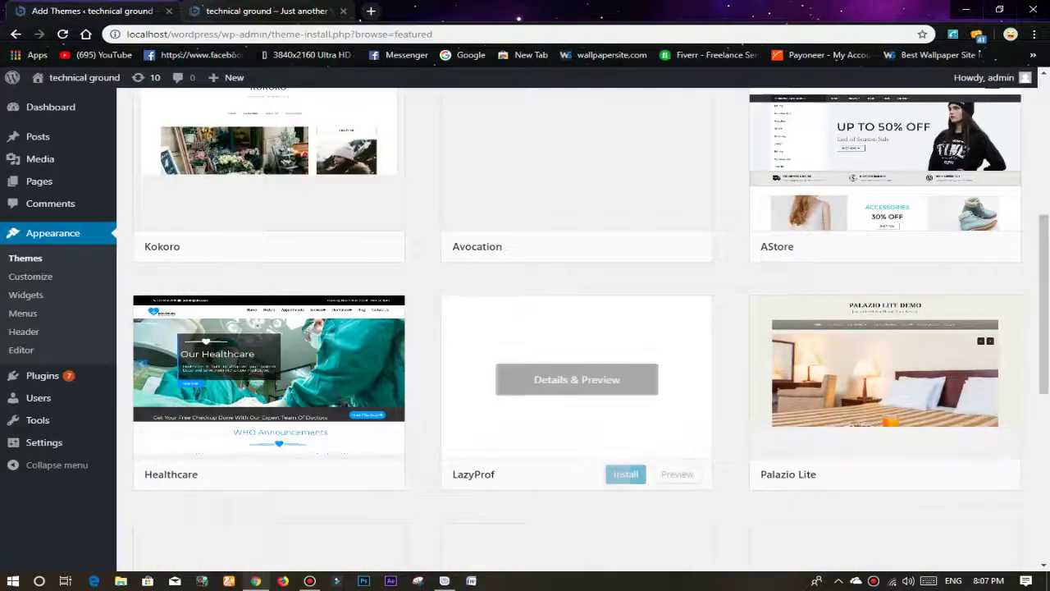
{"action": "mouse_move", "coordinate": [325, 430]}
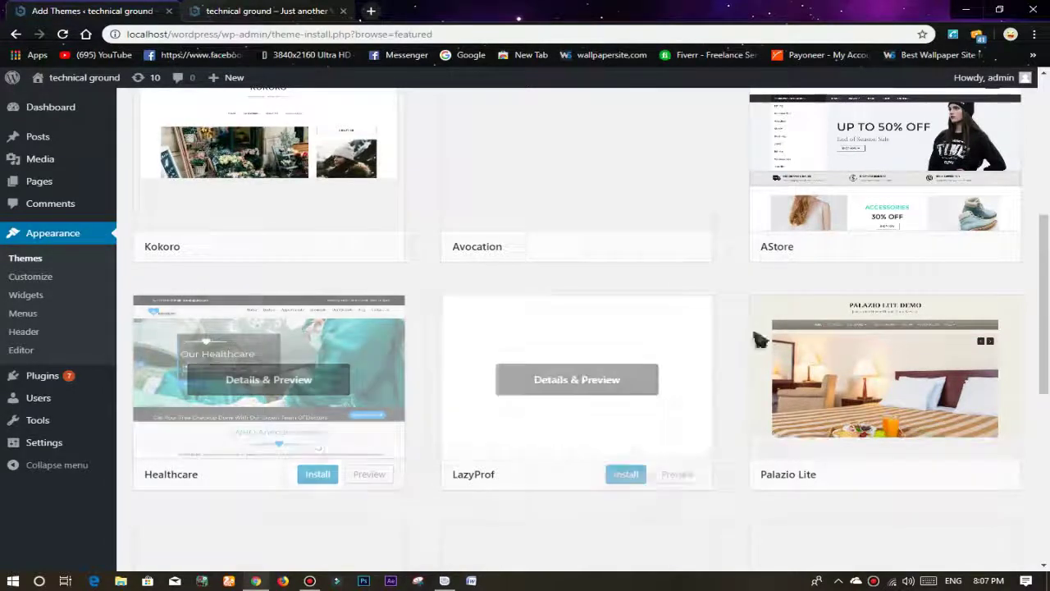
{"action": "scroll", "coordinate": [758, 340], "scroll_direction": "up", "scroll_amount": 4}
{"action": "mouse_move", "coordinate": [281, 379]}
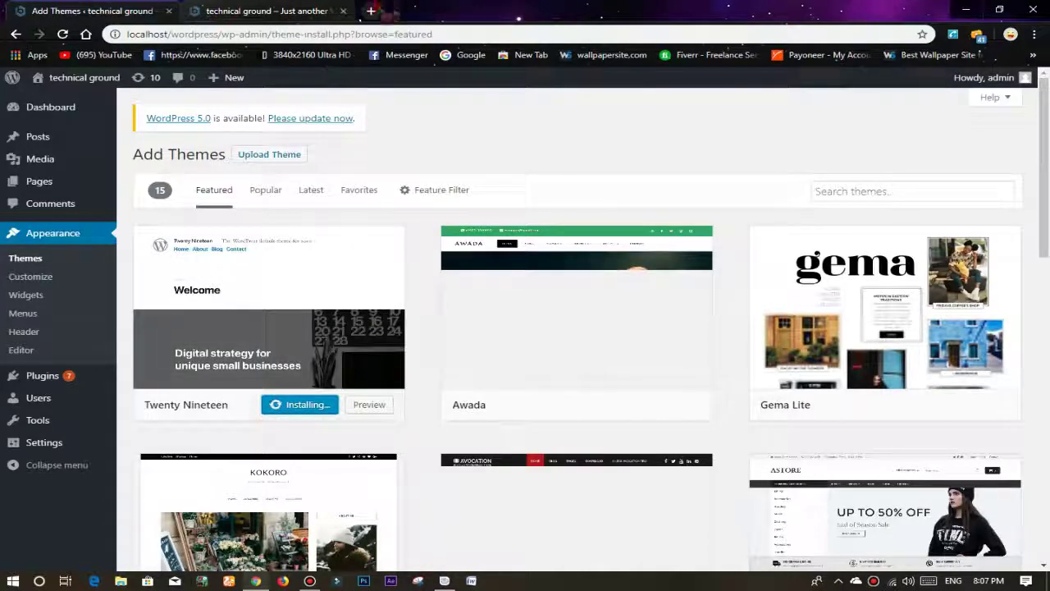
Search Google for "wordpress themes free" in a new browser tab and open the WordPress.org Theme Directory.
{"action": "left_click", "coordinate": [372, 11]}
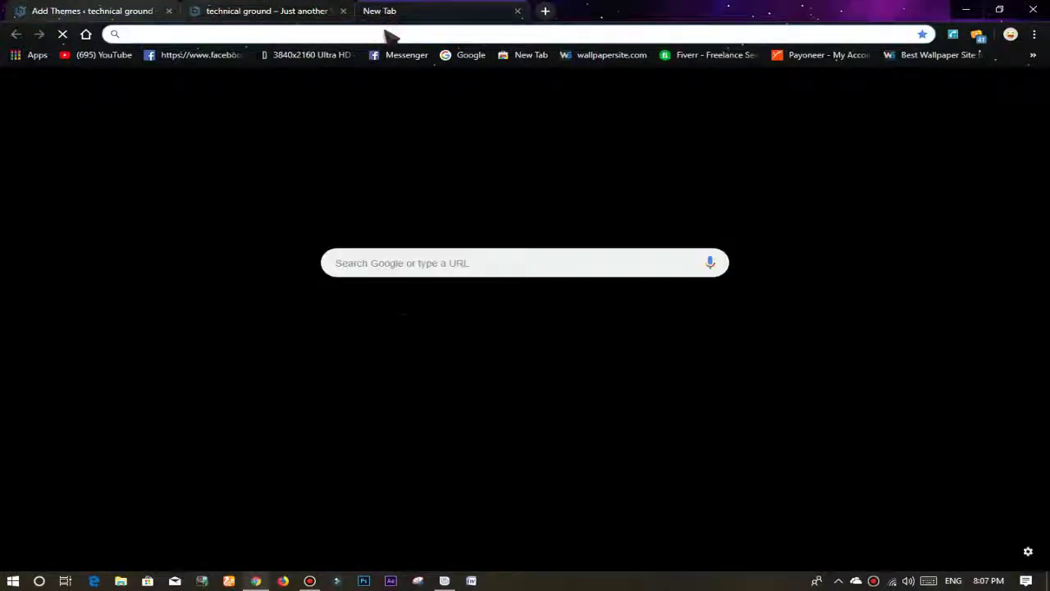
{"action": "type", "text": "wordp"}
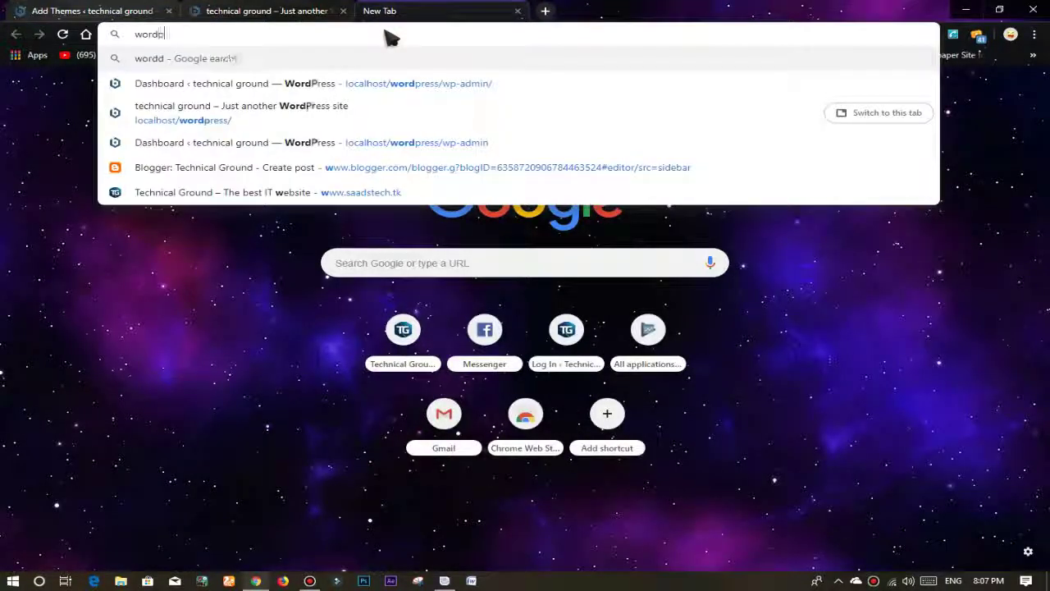
{"action": "type", "text": "ress t"}
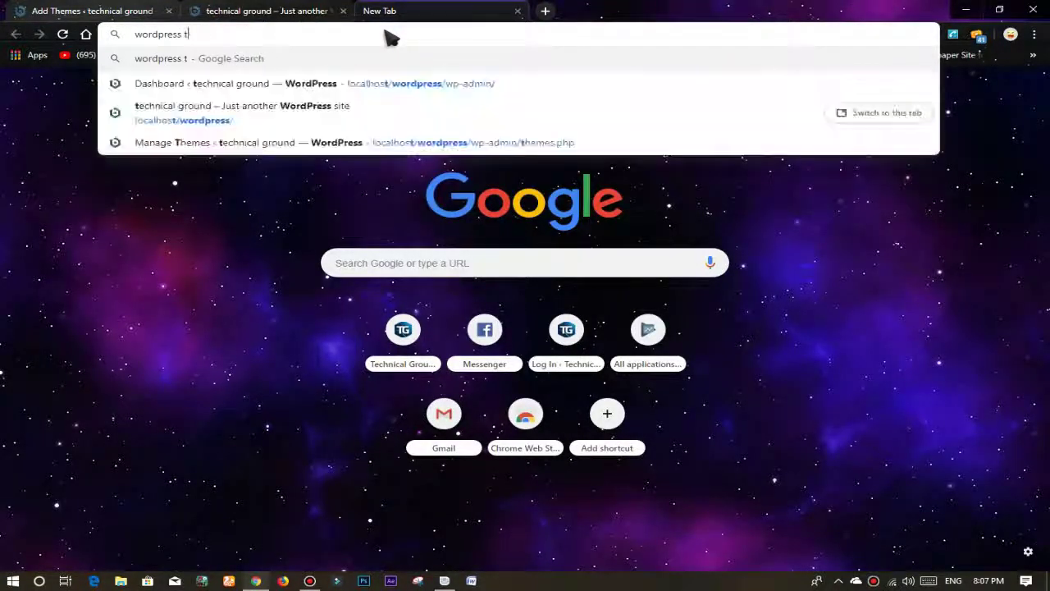
{"action": "type", "text": "heme"}
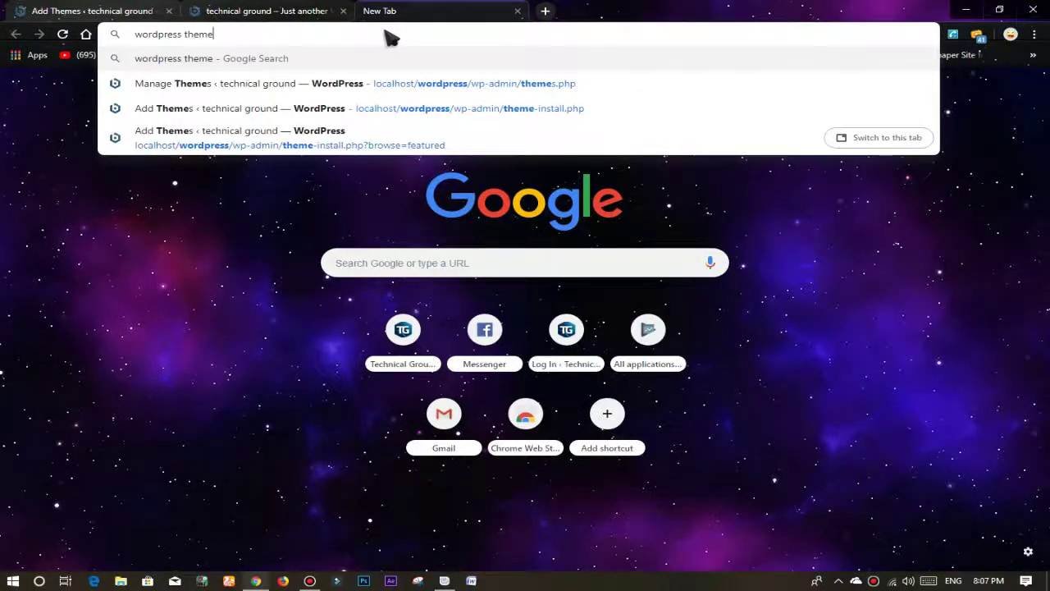
{"action": "type", "text": "s"}
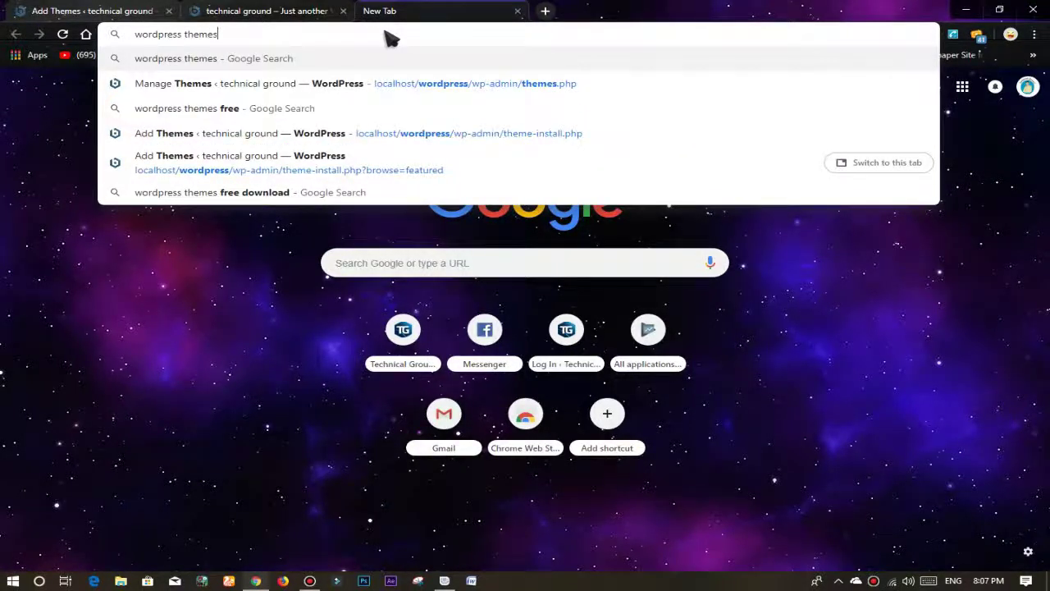
{"action": "left_click", "coordinate": [298, 107]}
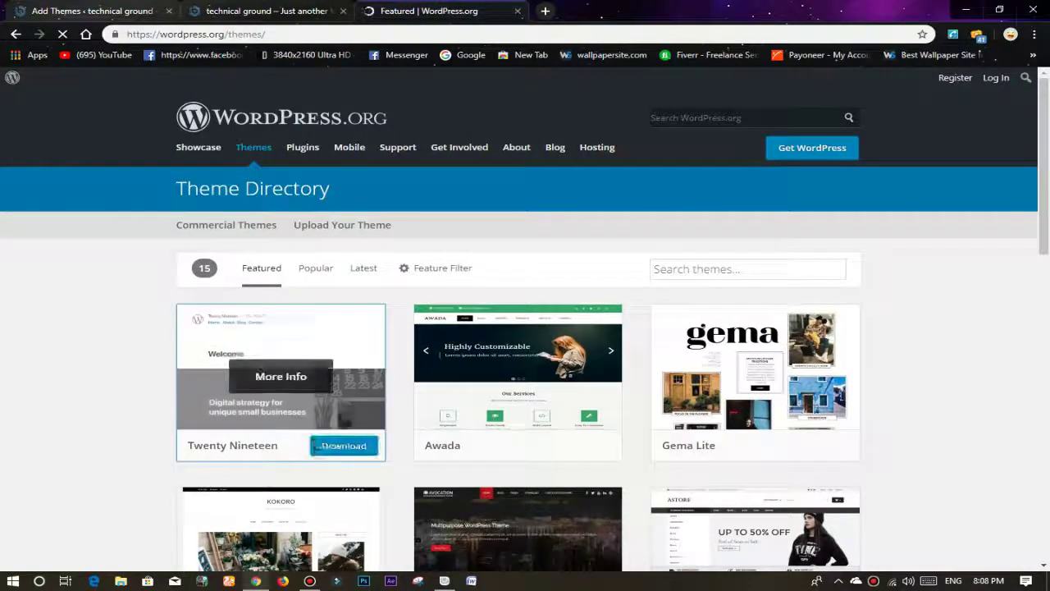
Download the Twenty Nineteen theme ZIP and start downloading the Awada theme ZIP from the WordPress.org Theme Directory.
{"action": "left_click", "coordinate": [345, 448]}
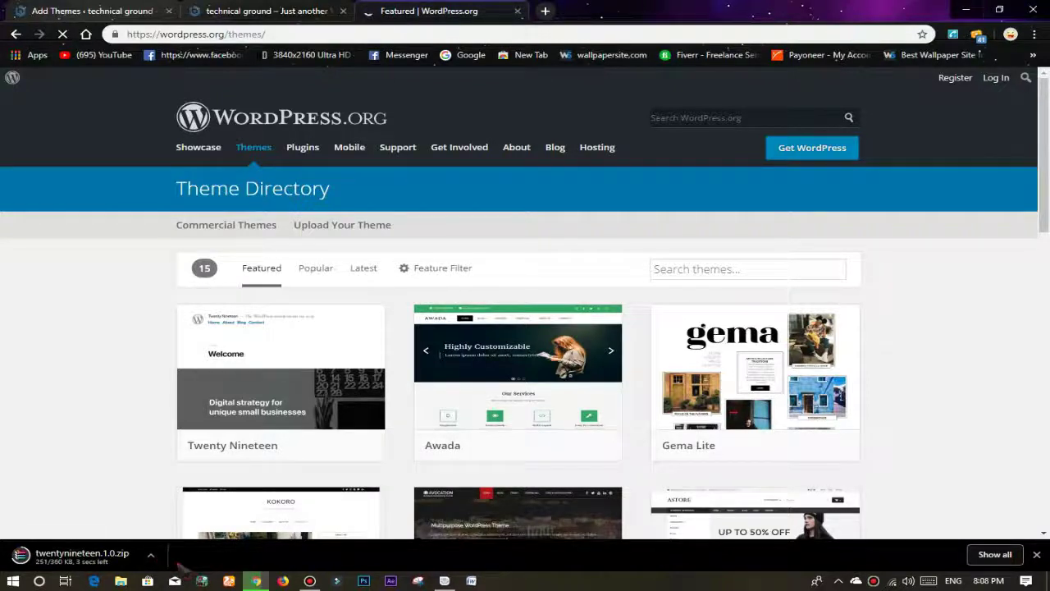
{"action": "mouse_move", "coordinate": [551, 403]}
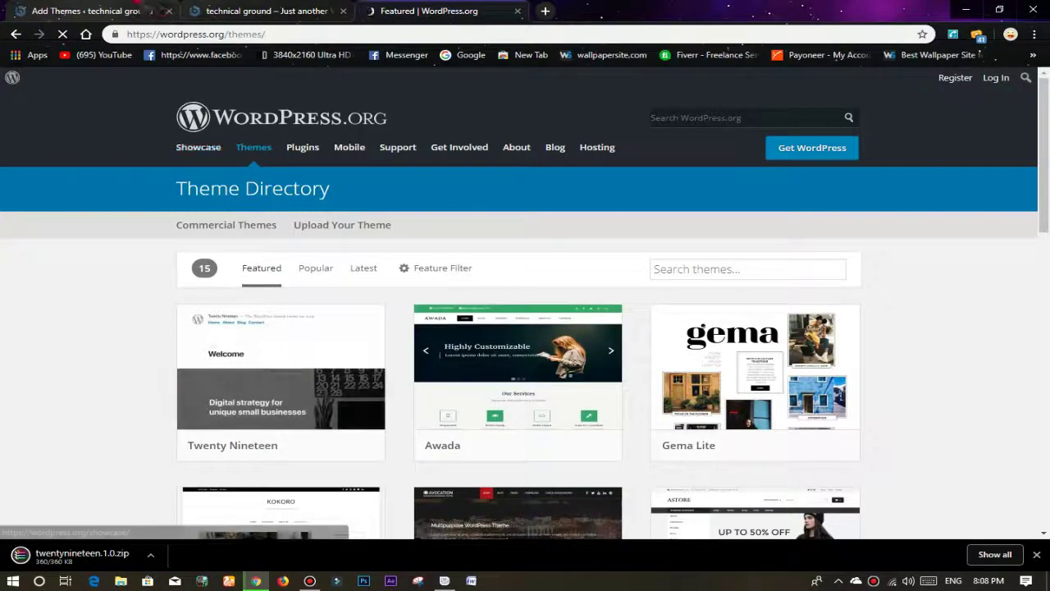
{"action": "key", "text": "ctrl+1"}
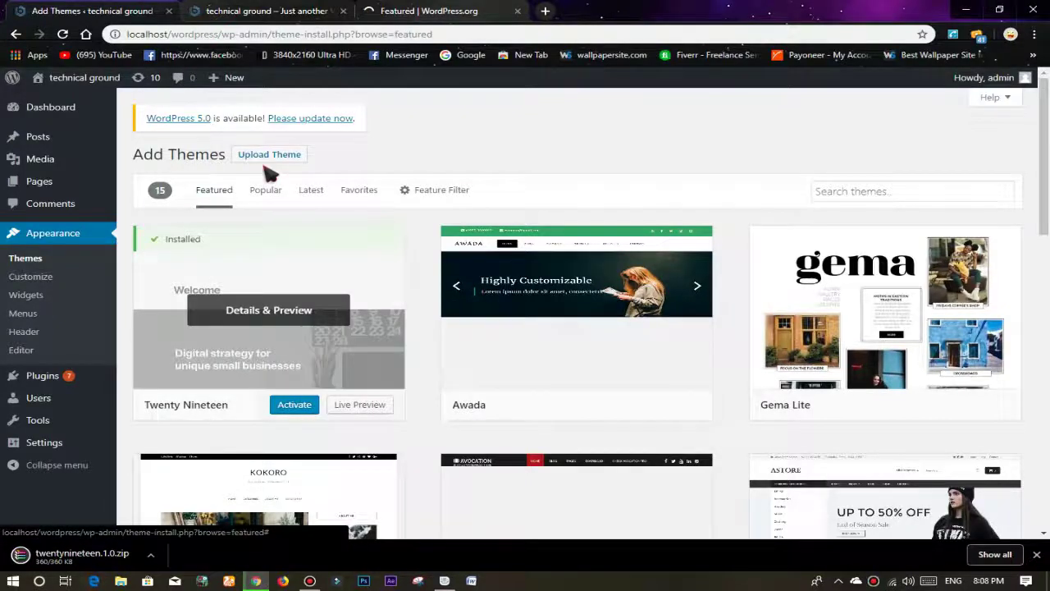
{"action": "left_click", "coordinate": [420, 12]}
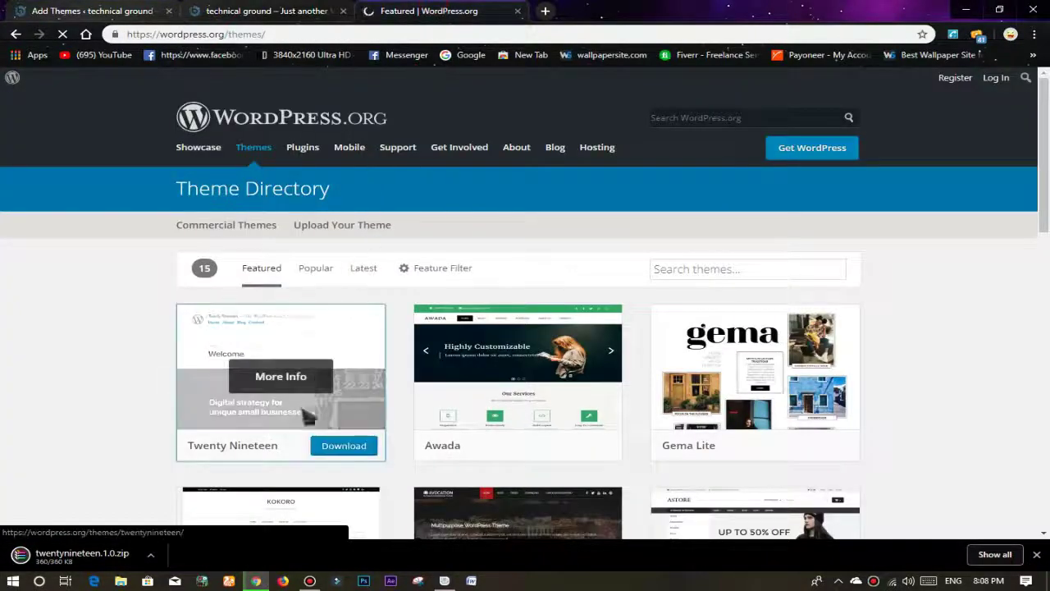
{"action": "key", "text": "ctrl+2"}
Return to the Add Themes page, activate the Twenty Nineteen theme and check it among the installed themes.
{"action": "key", "text": "ctrl+1"}
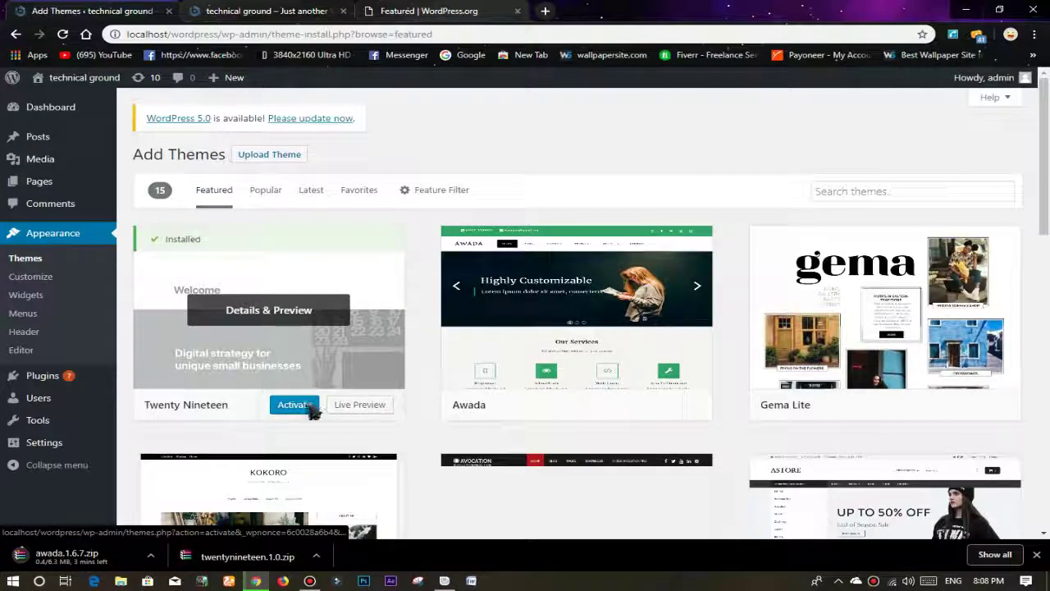
{"action": "left_click", "coordinate": [295, 405]}
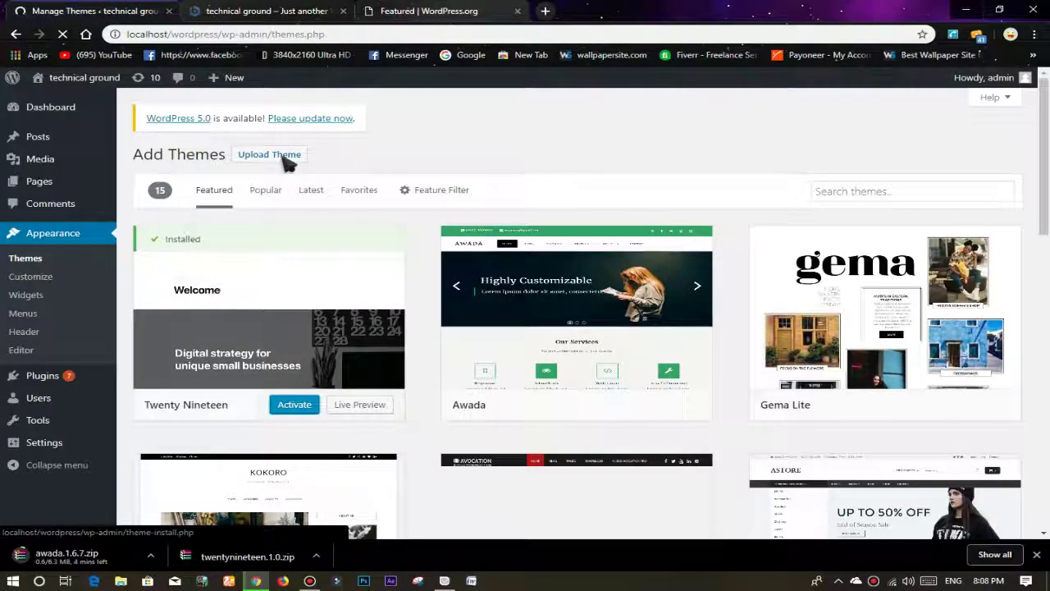
{"action": "scroll", "coordinate": [287, 167], "scroll_direction": "down", "scroll_amount": 1}
{"action": "scroll", "coordinate": [312, 261], "scroll_direction": "down", "scroll_amount": 1}
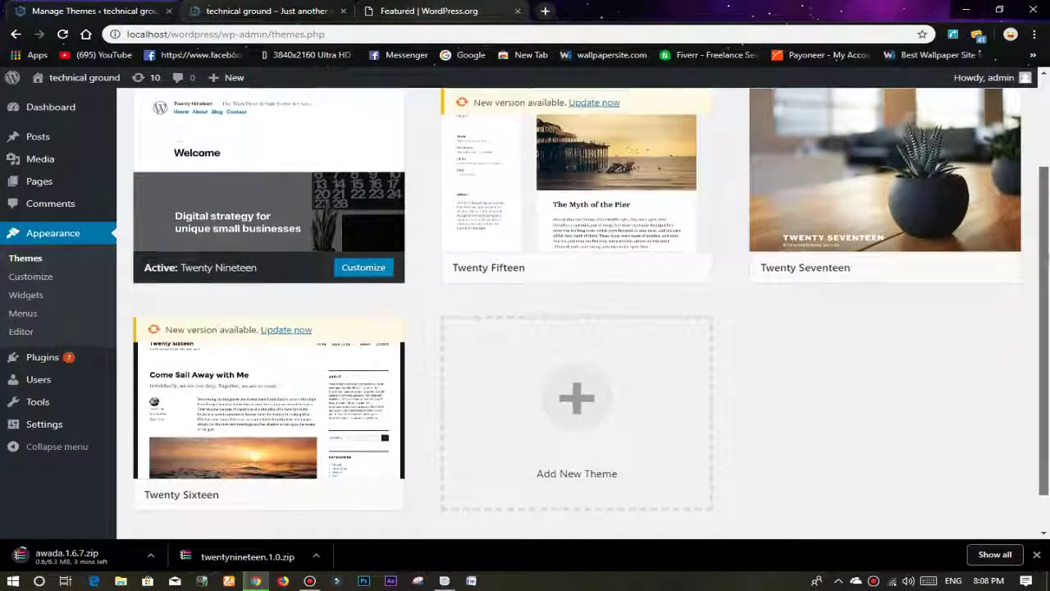
{"action": "scroll", "coordinate": [312, 261], "scroll_direction": "up", "scroll_amount": 1}
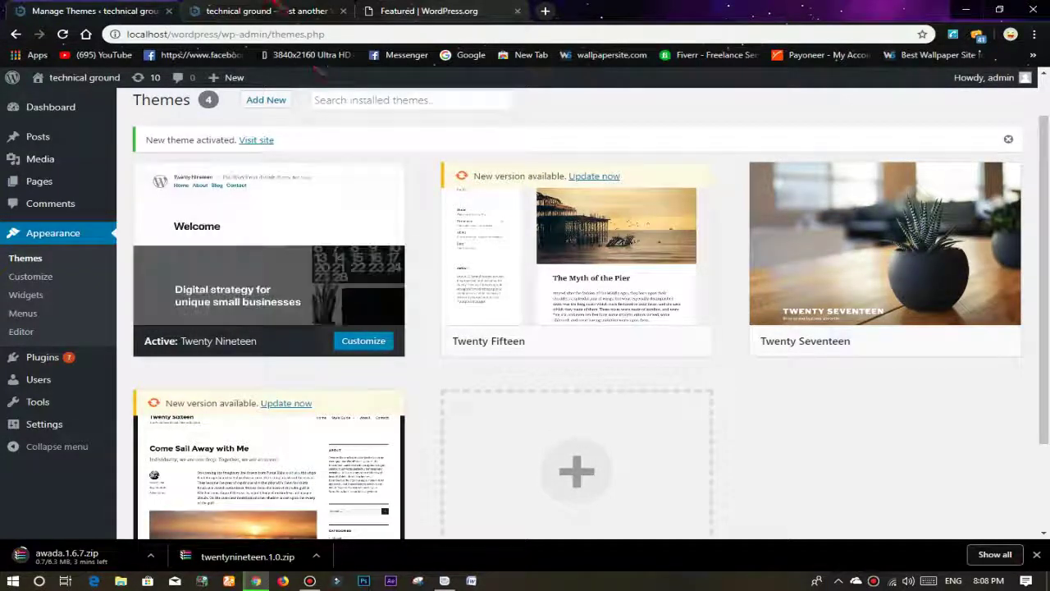
Reload the technical ground front page and examine its header, Example post, video and footer with the newly activated theme.
{"action": "left_click", "coordinate": [267, 11]}
{"action": "left_click", "coordinate": [70, 11]}
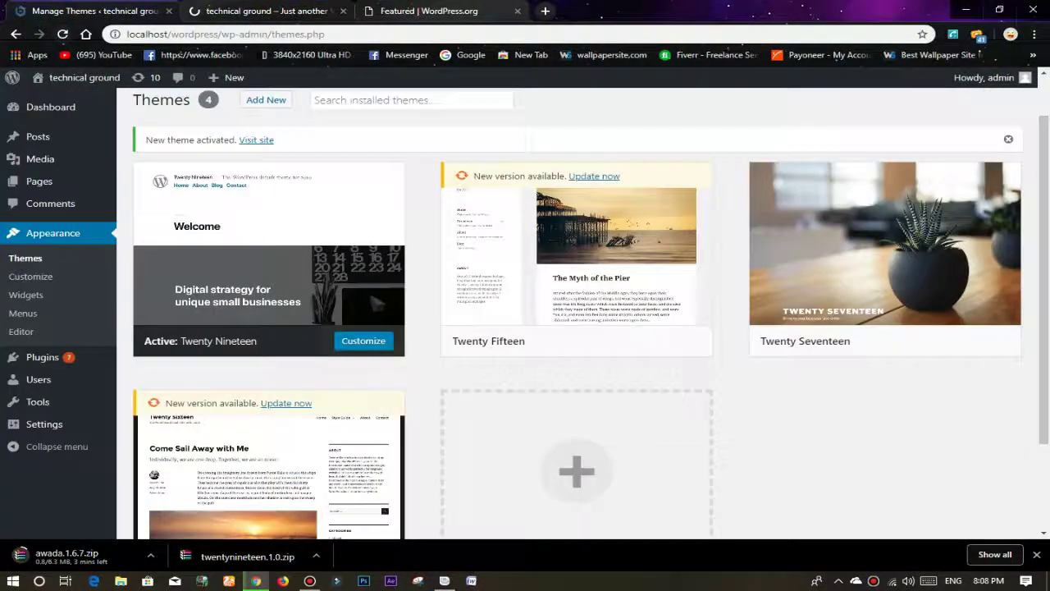
{"action": "mouse_move", "coordinate": [795, 312]}
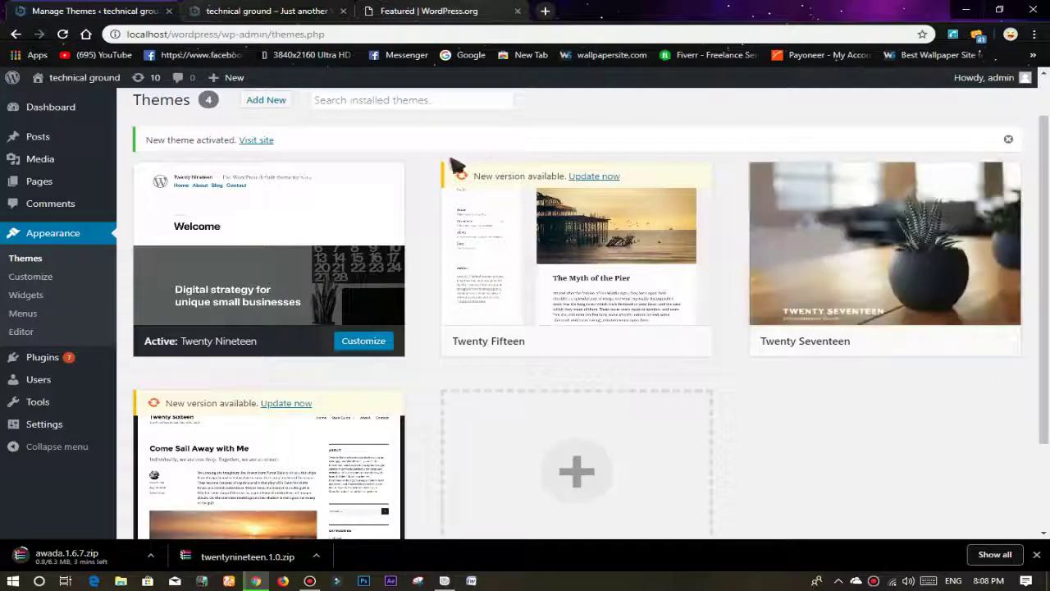
{"action": "left_click", "coordinate": [279, 10]}
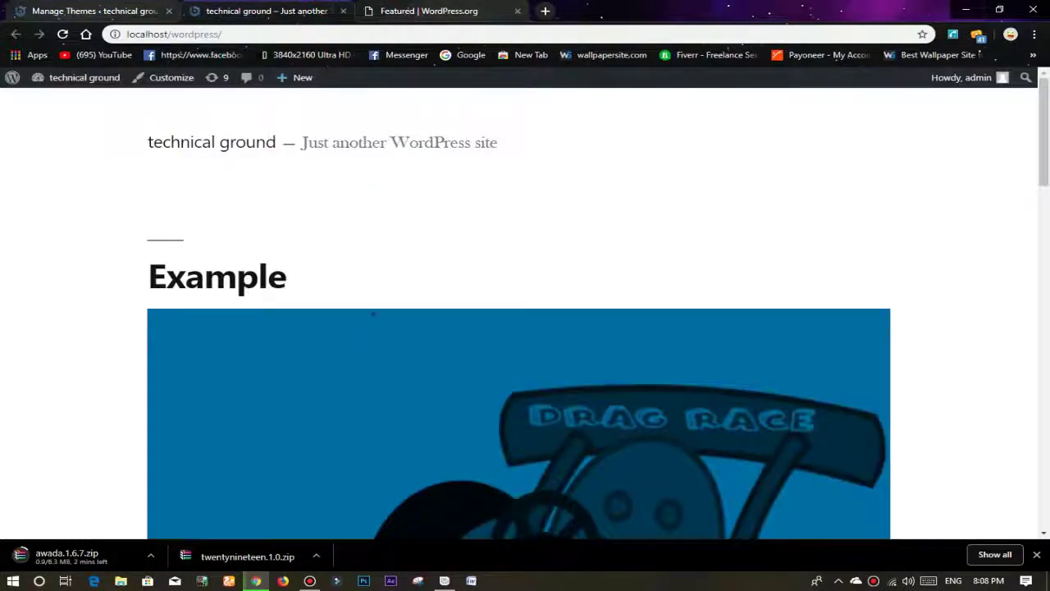
{"action": "scroll", "coordinate": [518, 311], "scroll_direction": "down", "scroll_amount": 10}
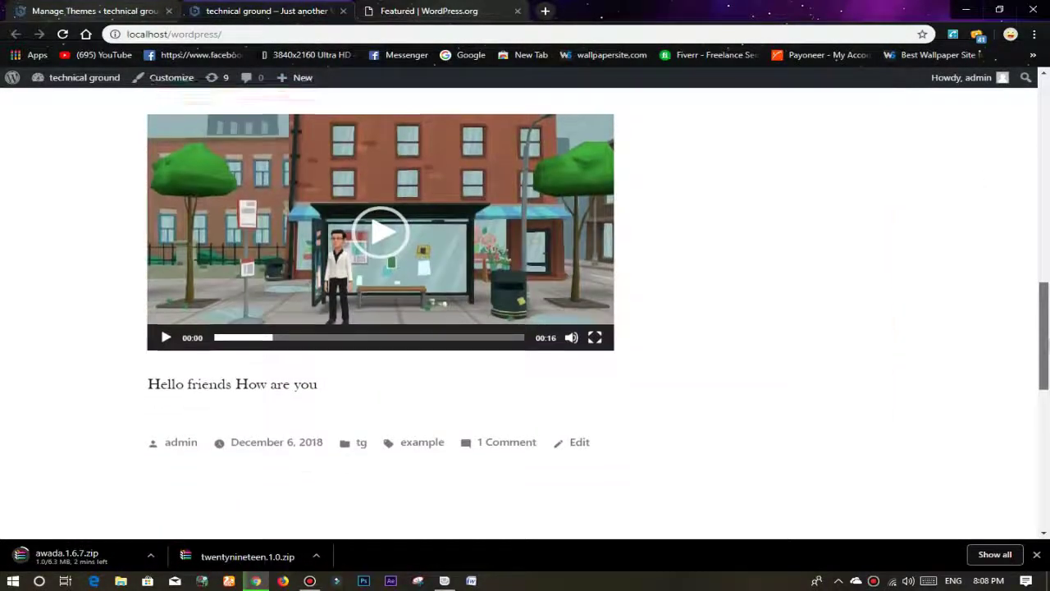
{"action": "scroll", "coordinate": [526, 312], "scroll_direction": "down", "scroll_amount": 3}
{"action": "scroll", "coordinate": [525, 312], "scroll_direction": "up", "scroll_amount": 6}
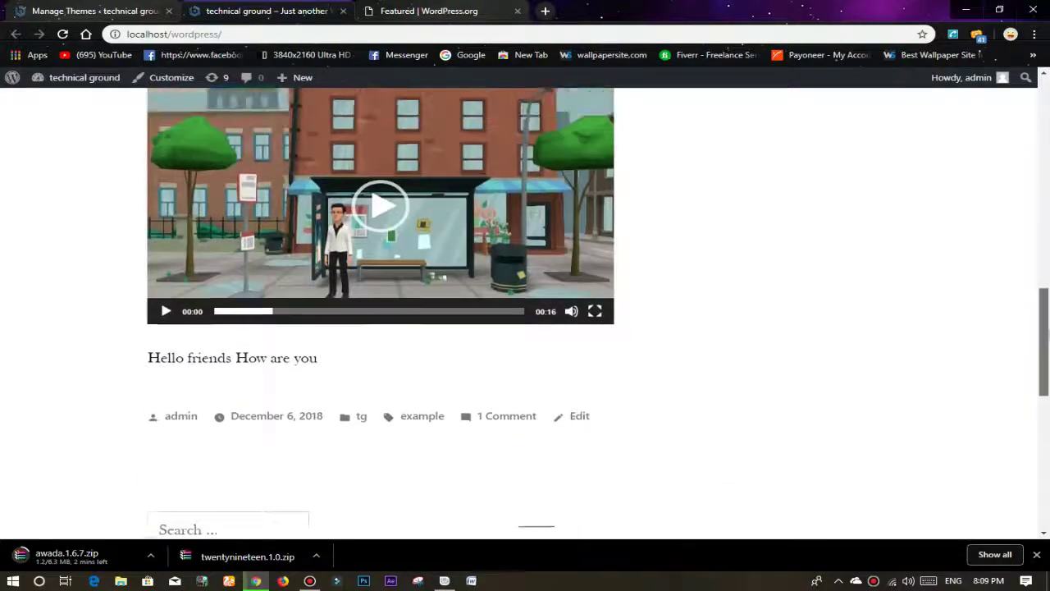
{"action": "scroll", "coordinate": [519, 312], "scroll_direction": "up", "scroll_amount": 4}
{"action": "scroll", "coordinate": [518, 312], "scroll_direction": "down", "scroll_amount": 10}
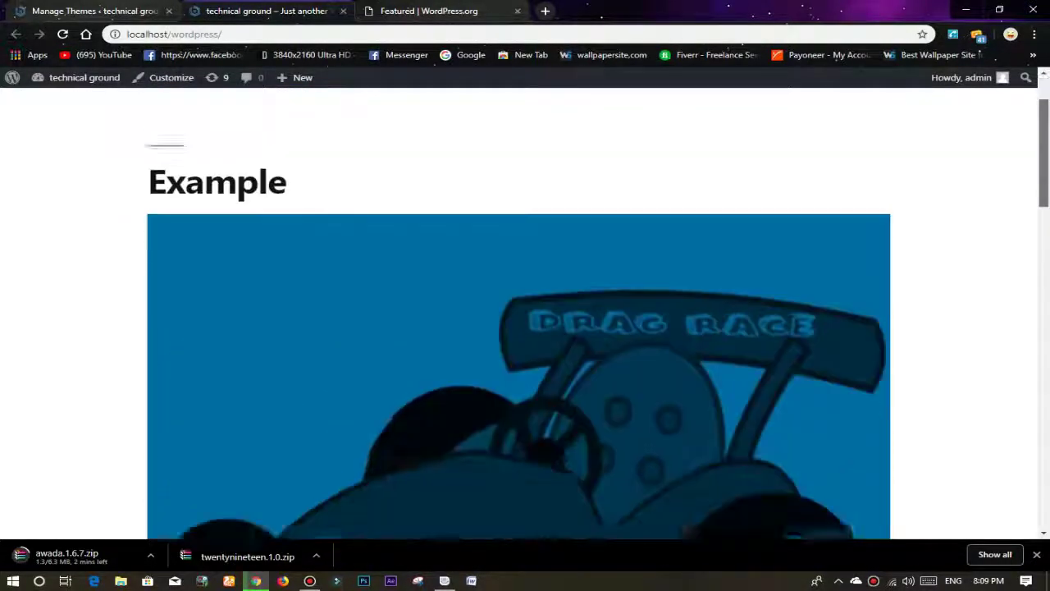
{"action": "scroll", "coordinate": [525, 312], "scroll_direction": "down", "scroll_amount": 4}
{"action": "scroll", "coordinate": [964, 141], "scroll_direction": "up", "scroll_amount": 15}
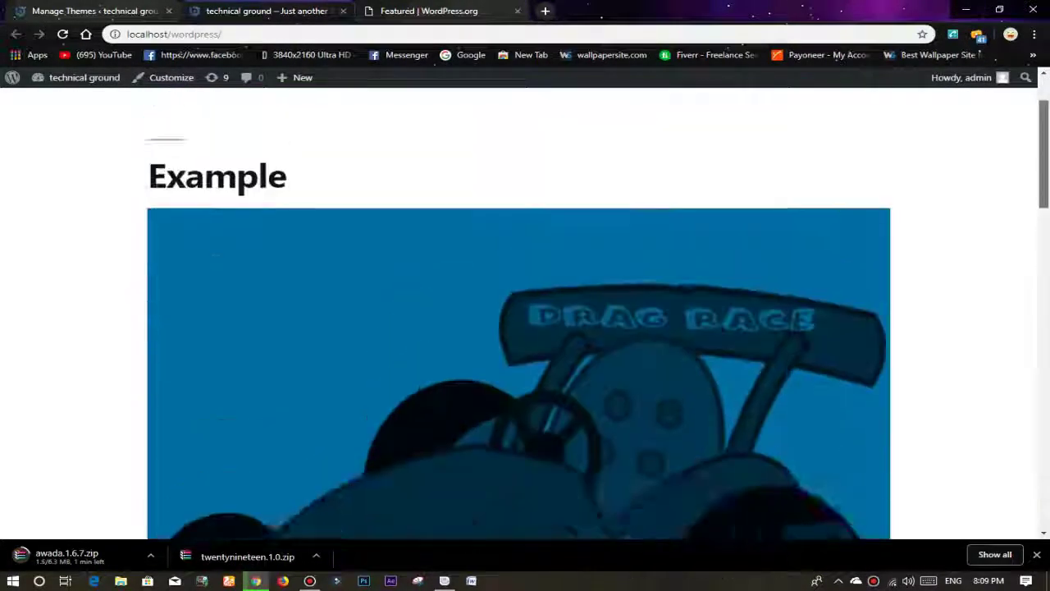
Return to the installed themes page in the admin area and open the Add Themes page from it.
{"action": "left_click", "coordinate": [95, 12]}
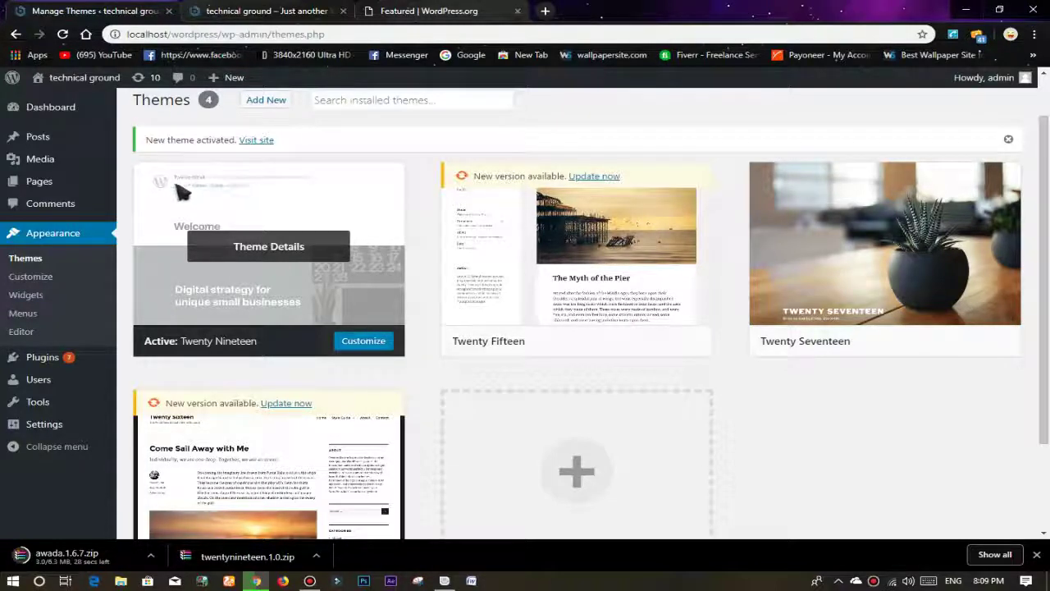
{"action": "left_click", "coordinate": [51, 259]}
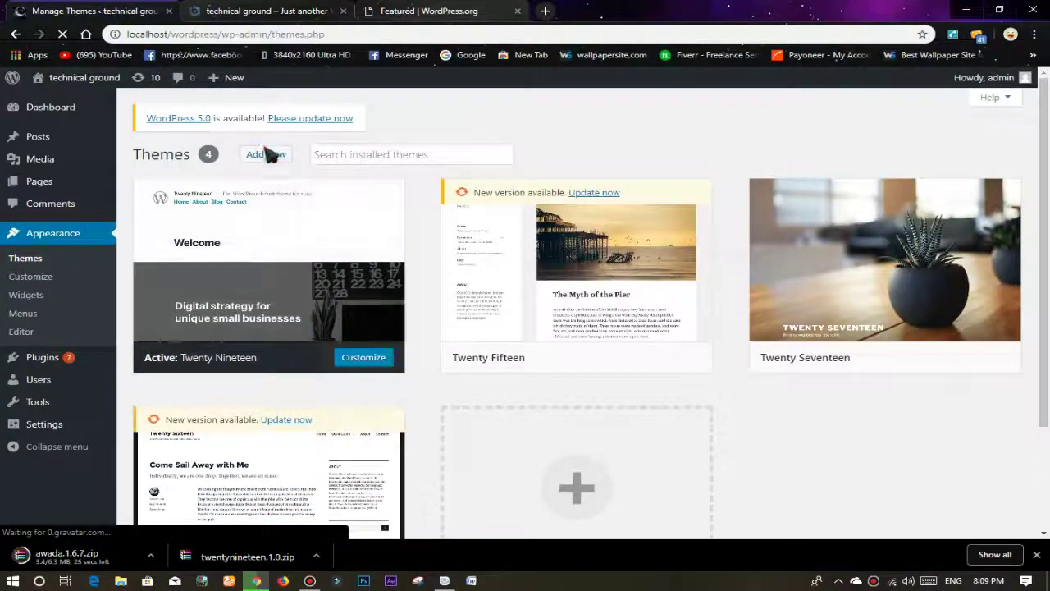
{"action": "left_click", "coordinate": [266, 156]}
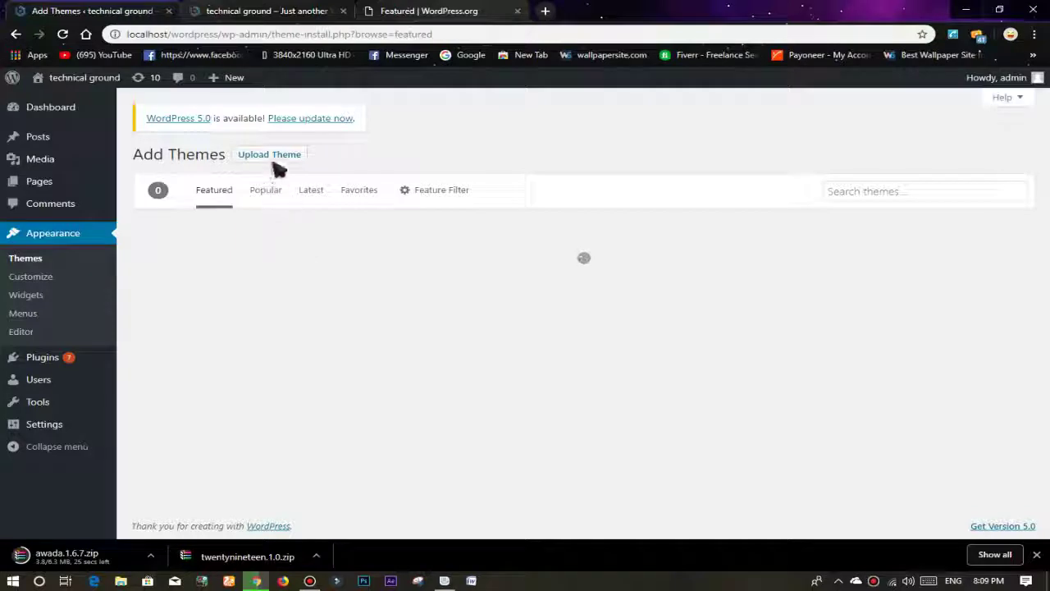
Open the theme upload form and choose twentynineteen.1.0.zip from the Downloads folder.
{"action": "left_click", "coordinate": [278, 160]}
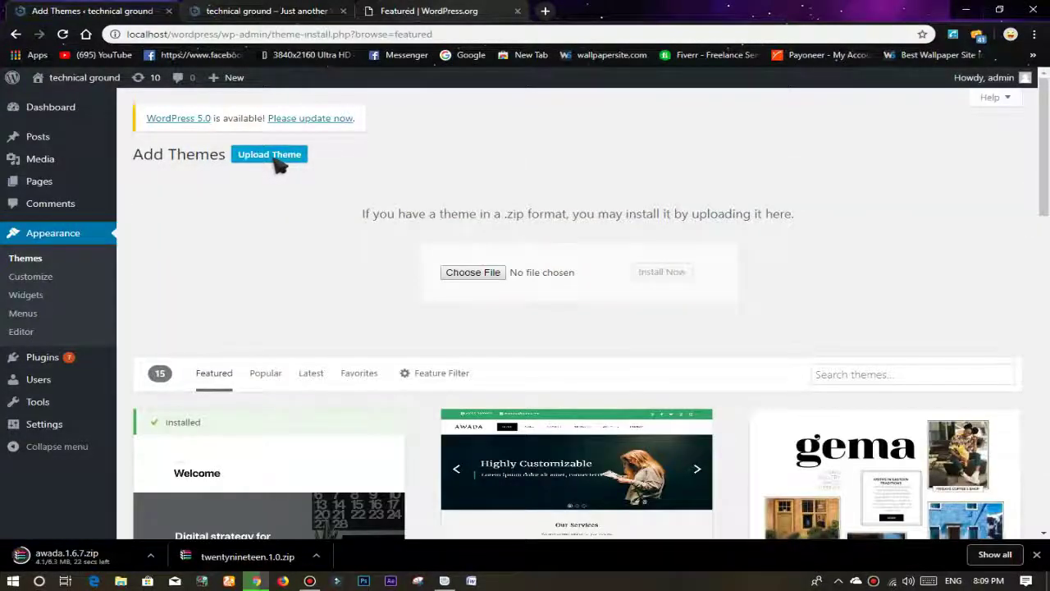
{"action": "left_click", "coordinate": [502, 275]}
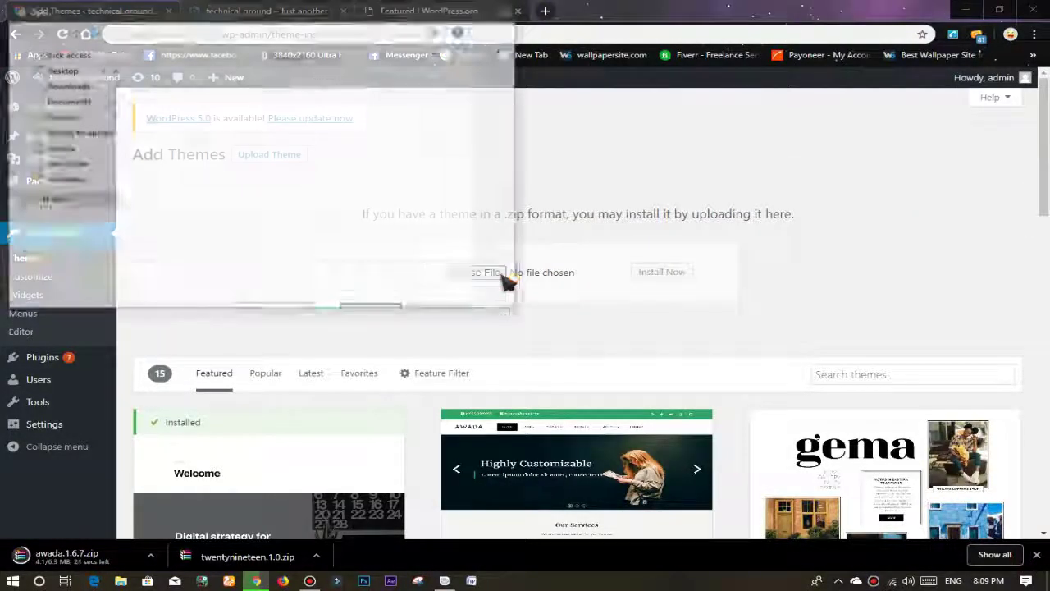
{"action": "left_click", "coordinate": [82, 115]}
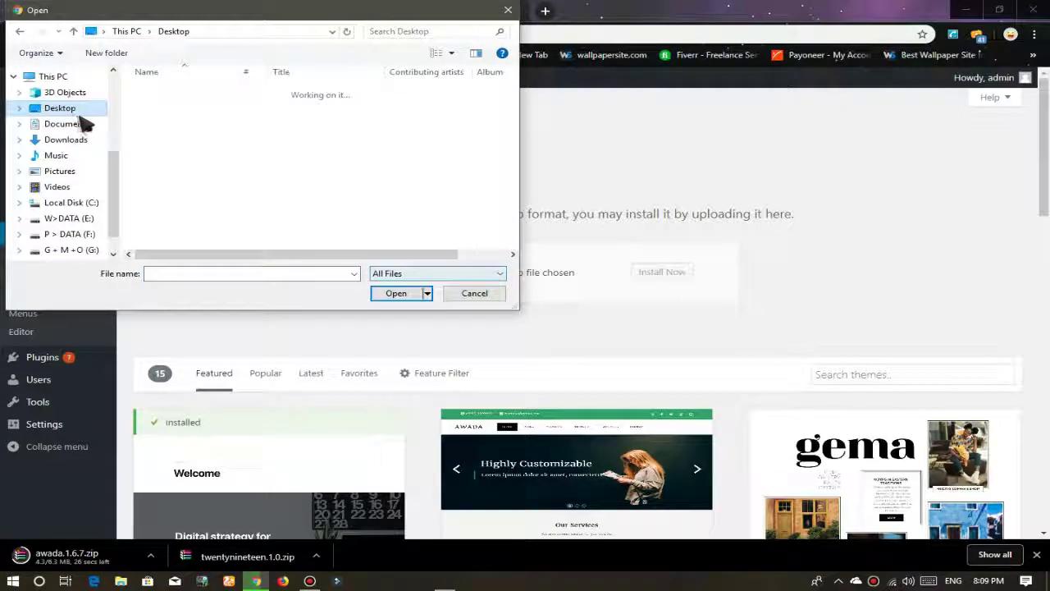
{"action": "left_click", "coordinate": [66, 139]}
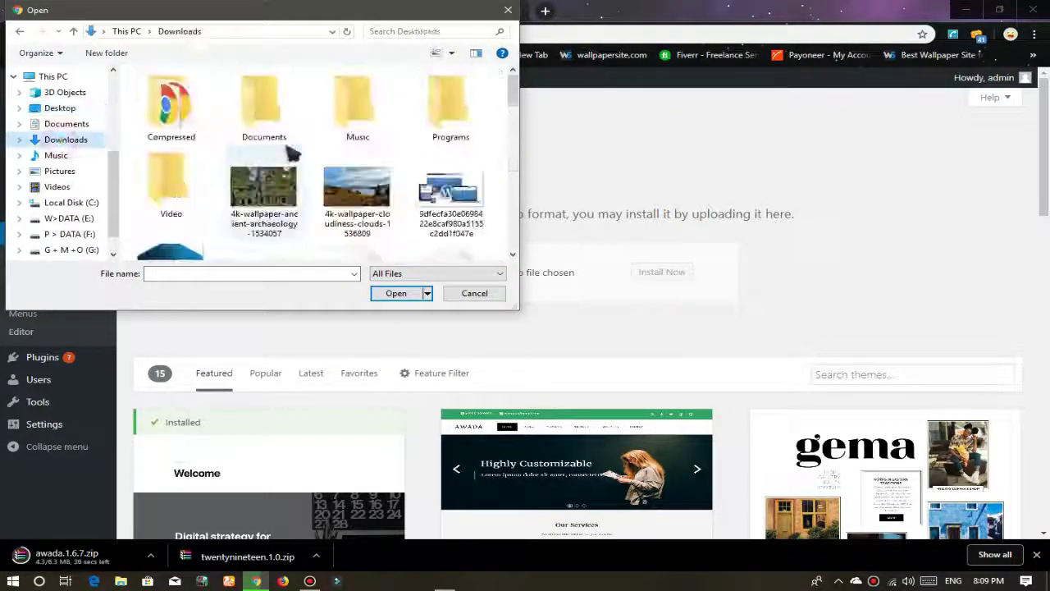
{"action": "left_click_drag", "start_coordinate": [521, 97], "coordinate": [400, 240]}
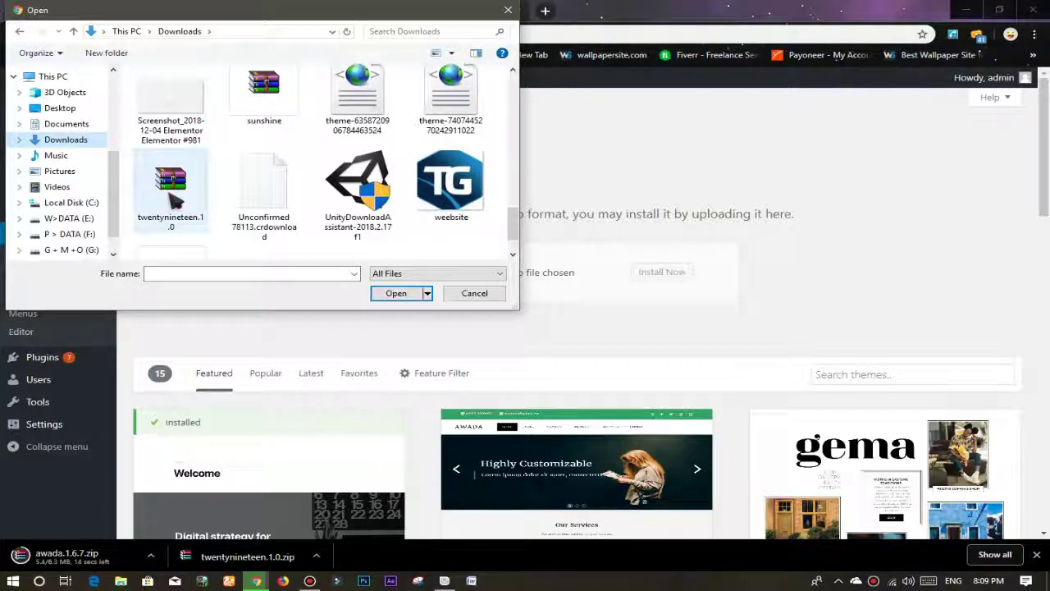
{"action": "left_click", "coordinate": [172, 197]}
{"action": "left_click", "coordinate": [393, 297]}
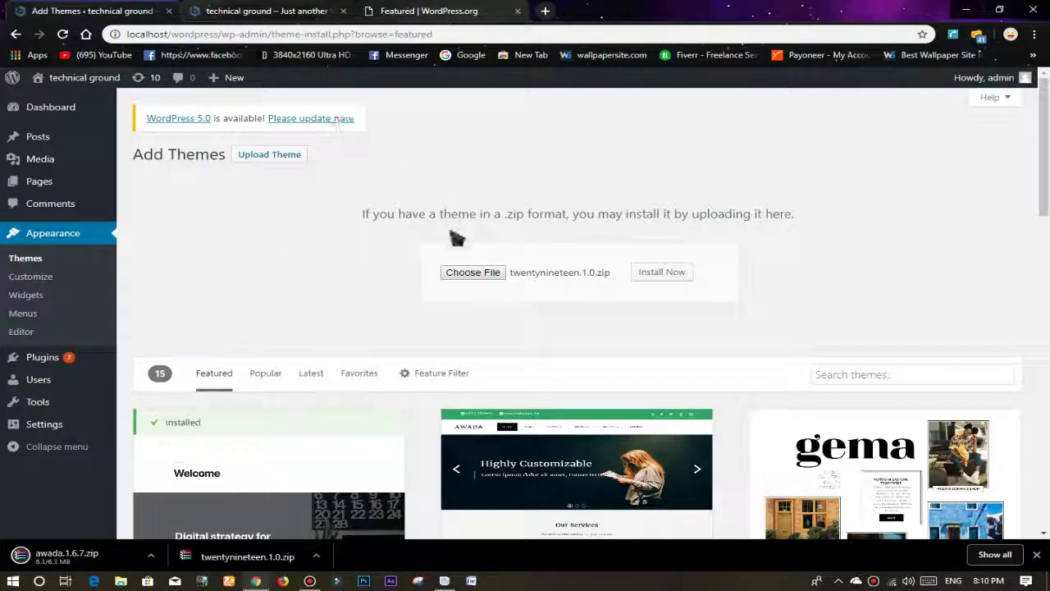
Replace the chosen upload file with awada.1.6.7.zip from the Downloads folder and install that theme.
{"action": "left_click", "coordinate": [468, 274]}
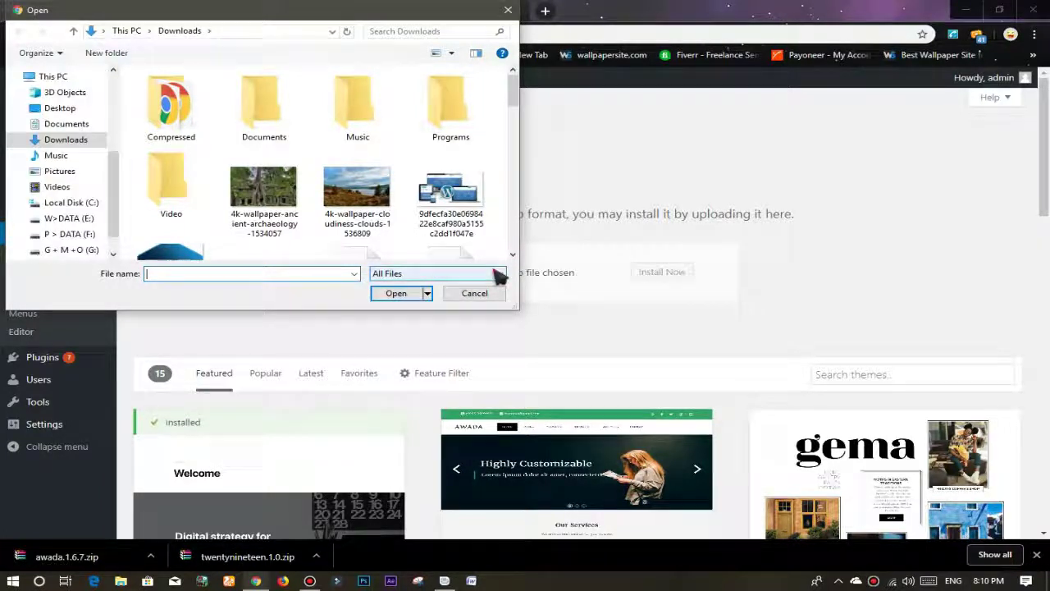
{"action": "left_click_drag", "start_coordinate": [511, 92], "coordinate": [493, 134]}
{"action": "left_click", "coordinate": [456, 111]}
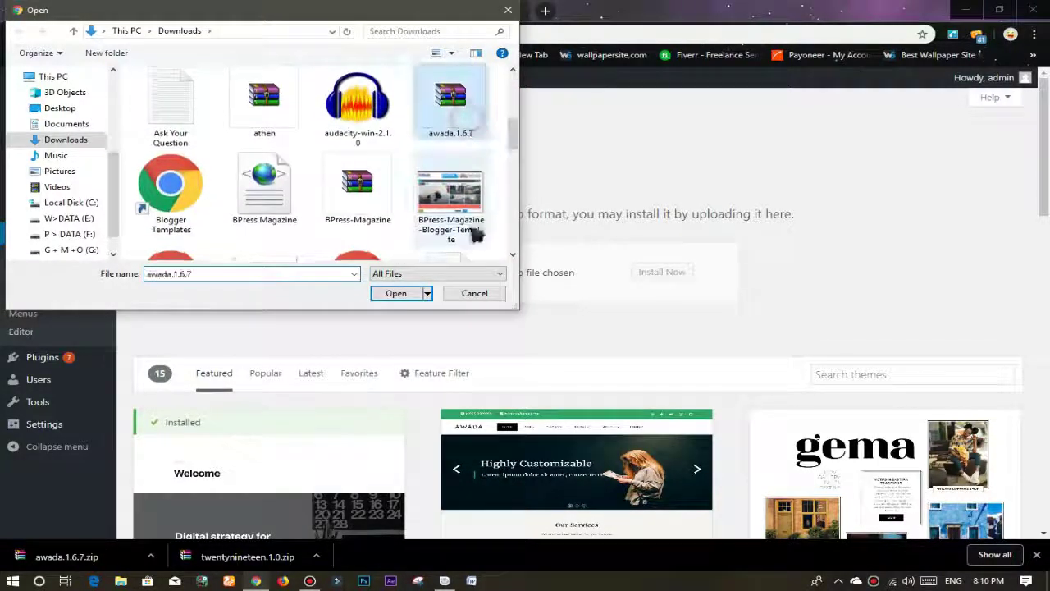
{"action": "left_click", "coordinate": [395, 293]}
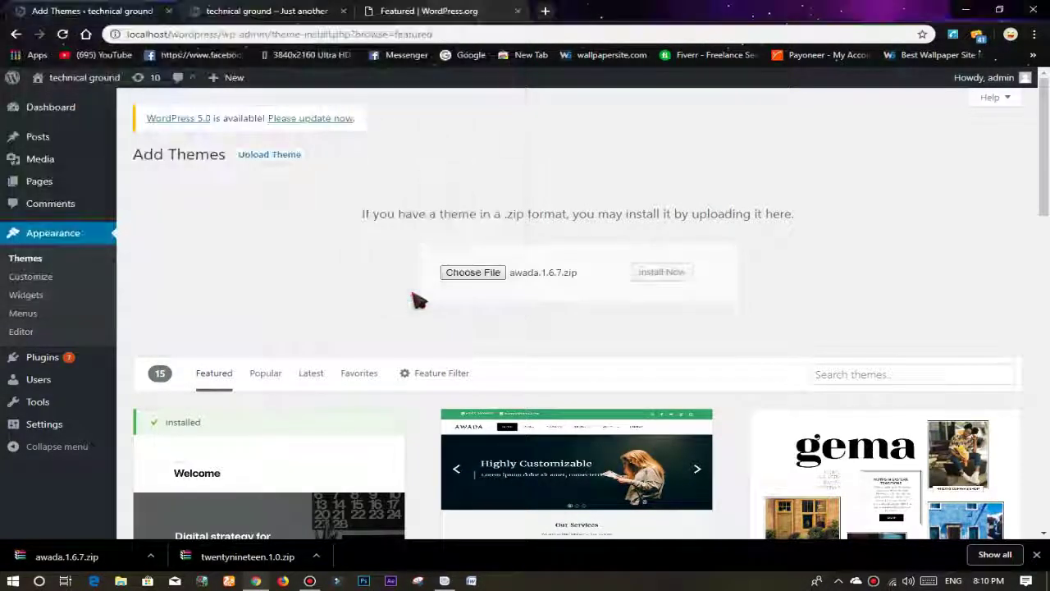
{"action": "left_click", "coordinate": [661, 272]}
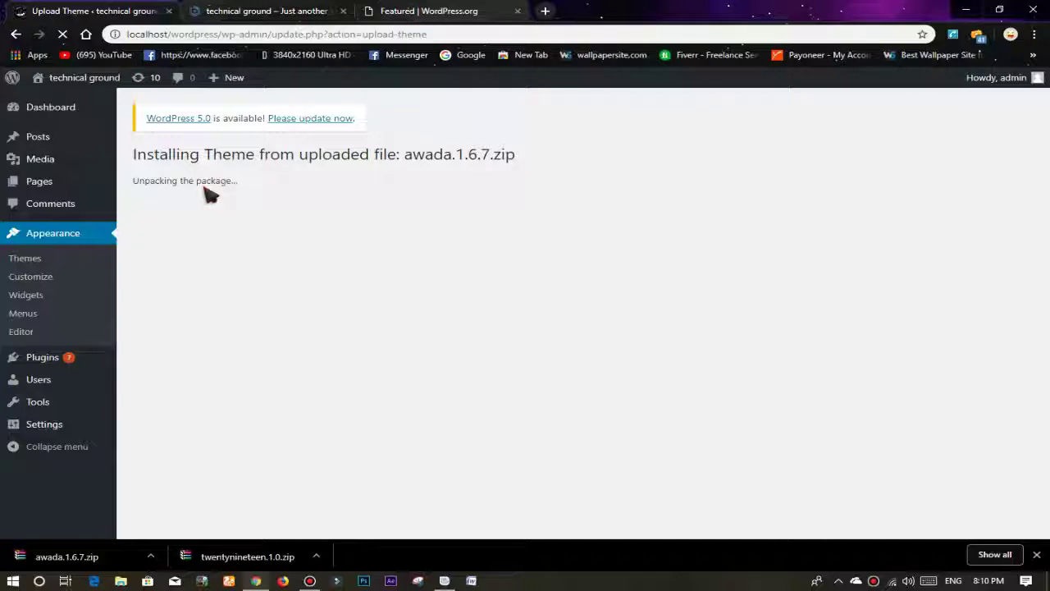
Activate the Awada theme from its installation page once the uploaded package is installed.
{"action": "left_click", "coordinate": [258, 11]}
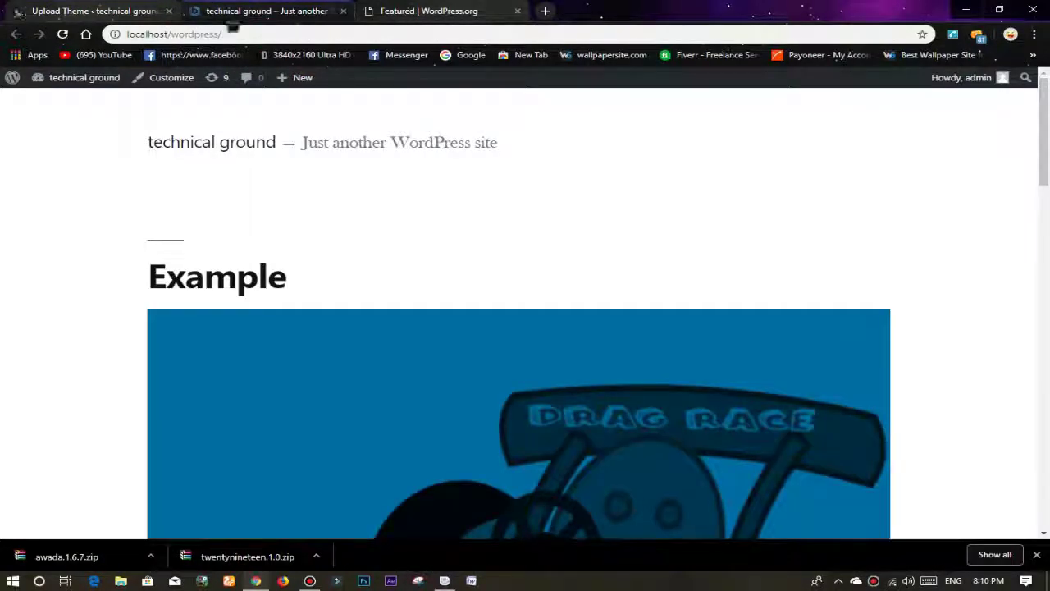
{"action": "left_click", "coordinate": [67, 11]}
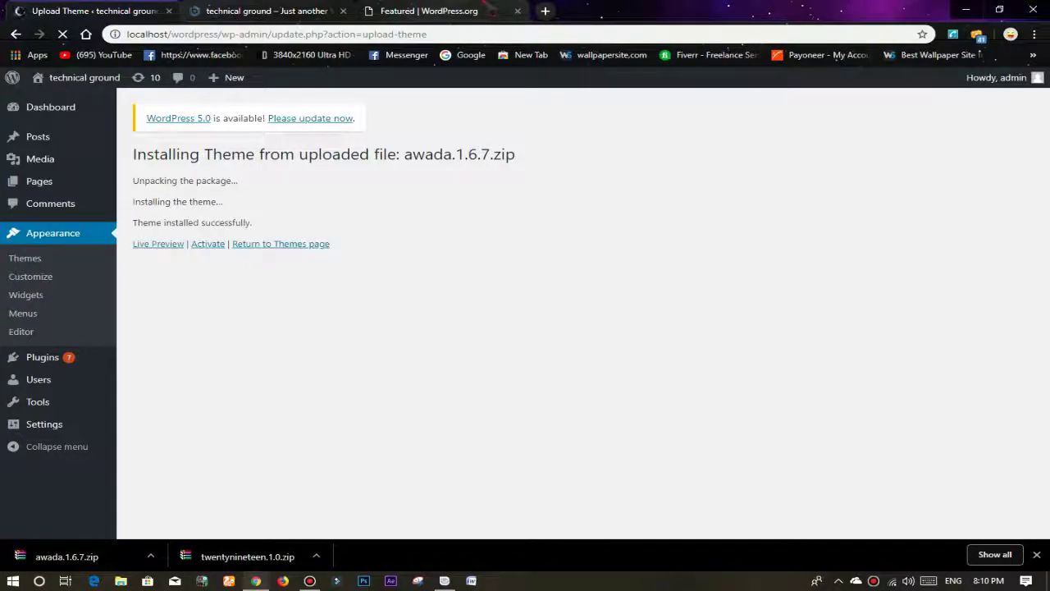
{"action": "mouse_move", "coordinate": [484, 8]}
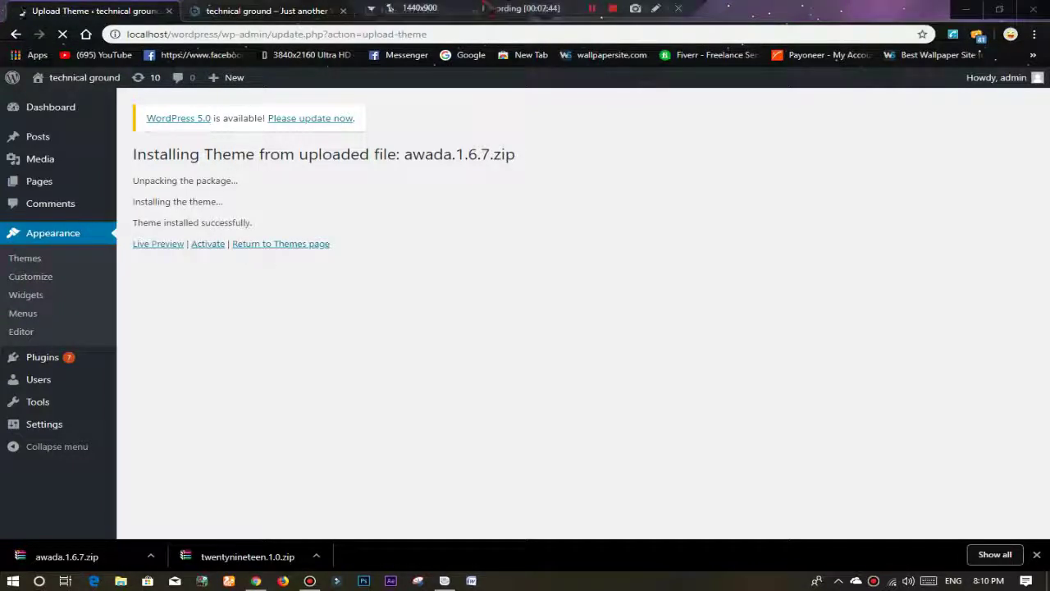
{"action": "left_click", "coordinate": [209, 245]}
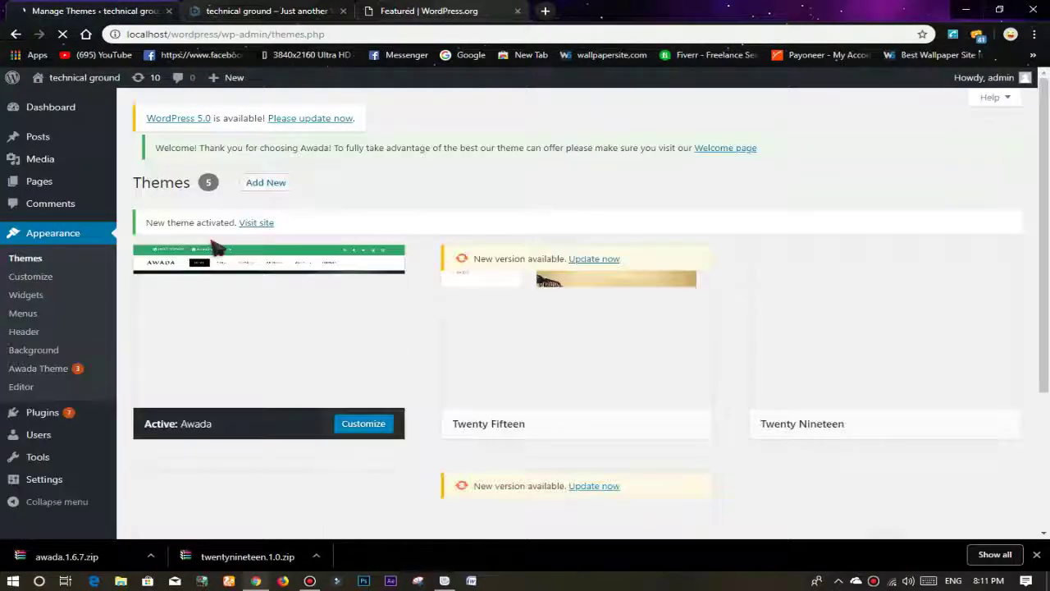
Reload the technical ground front page and examine its header, Example post, sidebar widgets and footer under the Awada theme.
{"action": "left_click", "coordinate": [262, 11]}
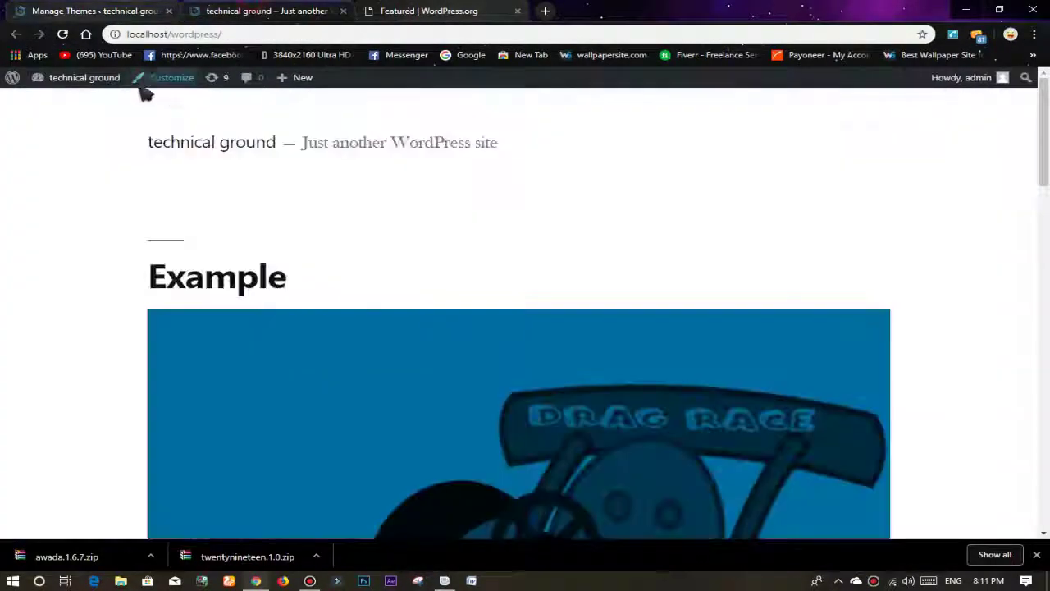
{"action": "mouse_move", "coordinate": [87, 82]}
{"action": "left_click", "coordinate": [63, 33]}
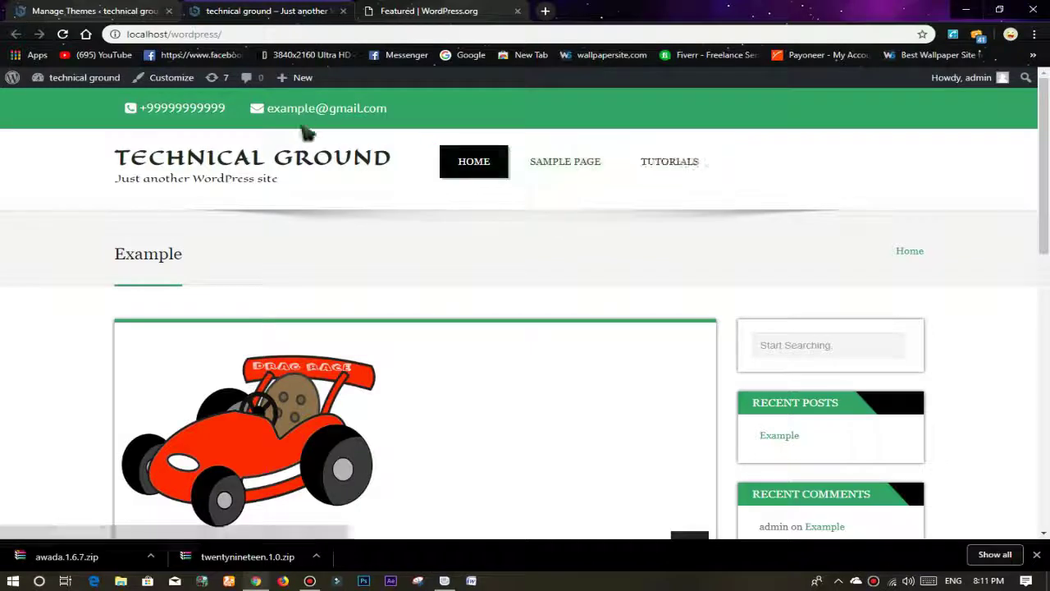
{"action": "scroll", "coordinate": [732, 163], "scroll_direction": "down", "scroll_amount": 10}
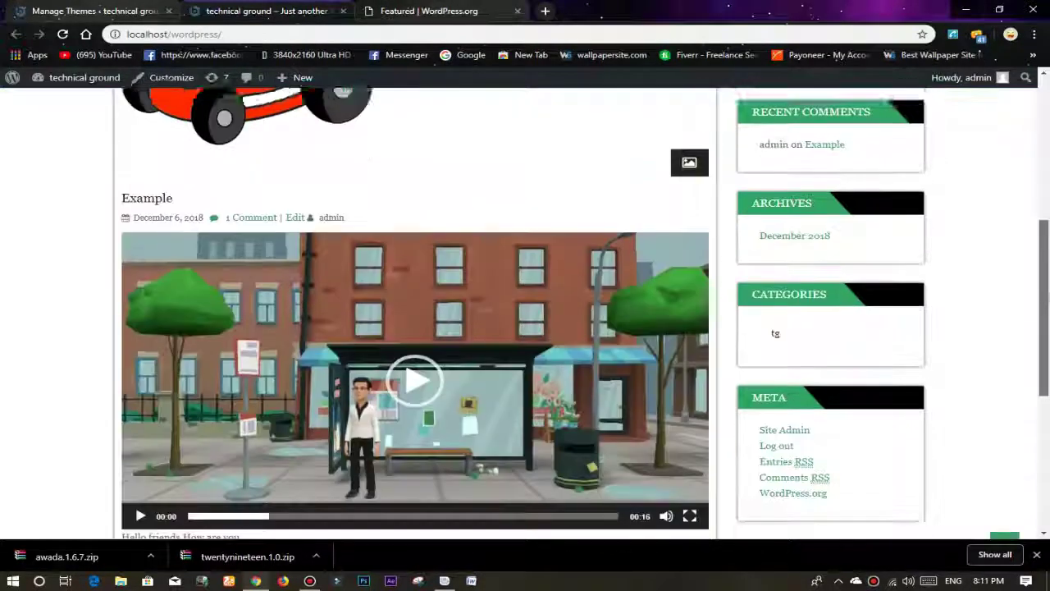
{"action": "scroll", "coordinate": [581, 325], "scroll_direction": "down", "scroll_amount": 1}
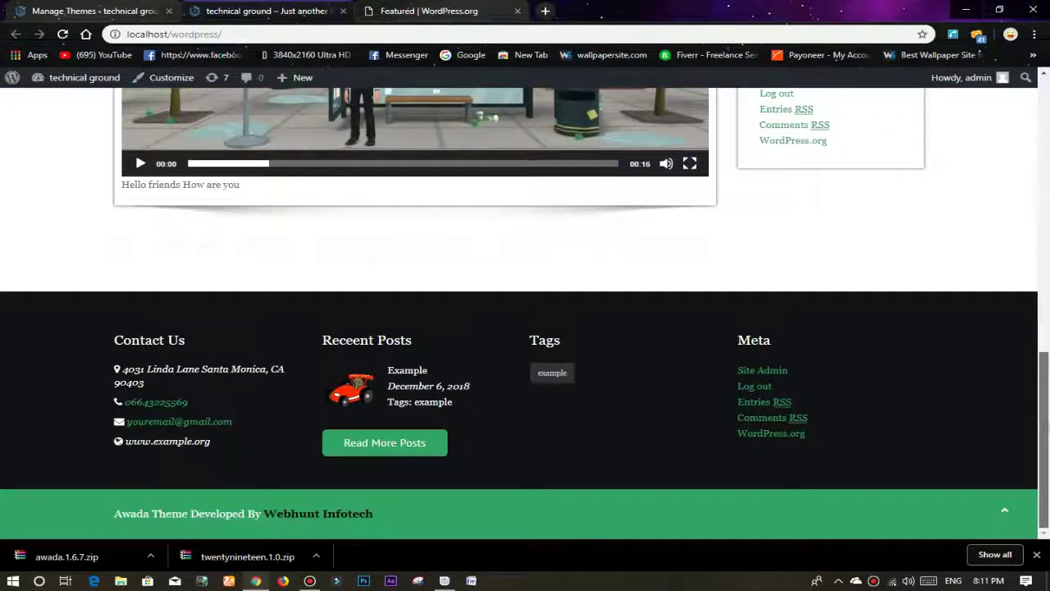
{"action": "scroll", "coordinate": [312, 202], "scroll_direction": "up", "scroll_amount": 11}
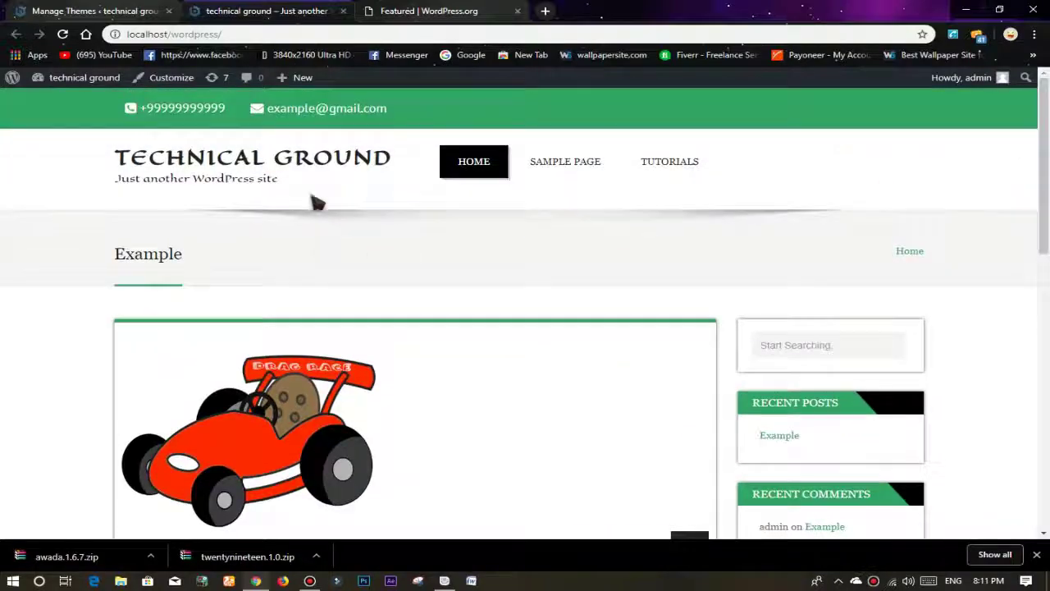
Open the Customizer for the Awada theme from the admin area and close the WordPress.org Theme Directory page.
{"action": "key", "text": "ctrl+shift+Tab"}
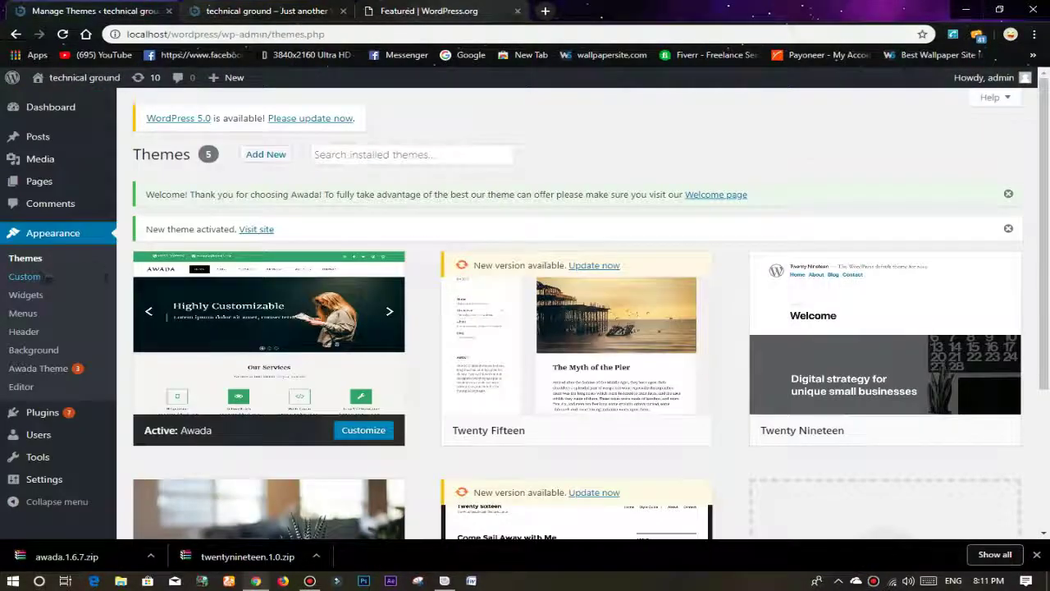
{"action": "left_click", "coordinate": [32, 276]}
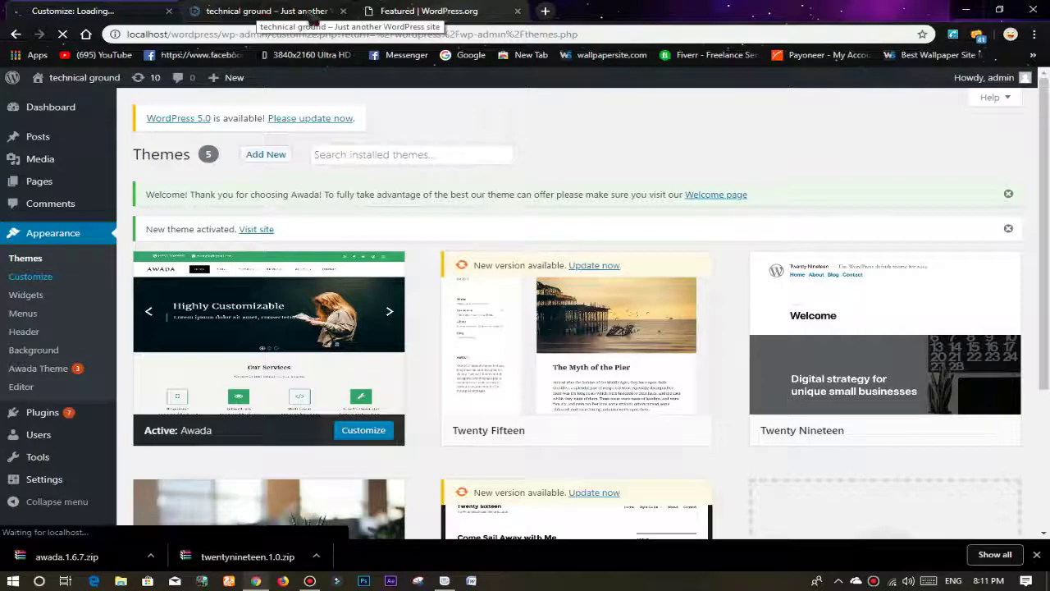
{"action": "left_click", "coordinate": [396, 11]}
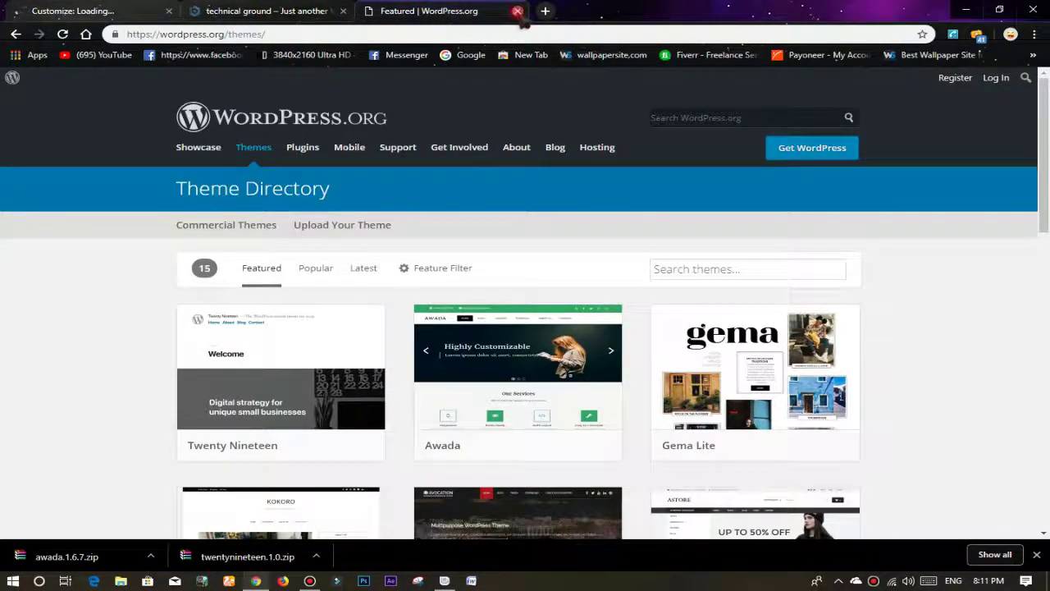
{"action": "left_click", "coordinate": [517, 11]}
{"action": "left_click", "coordinate": [90, 10]}
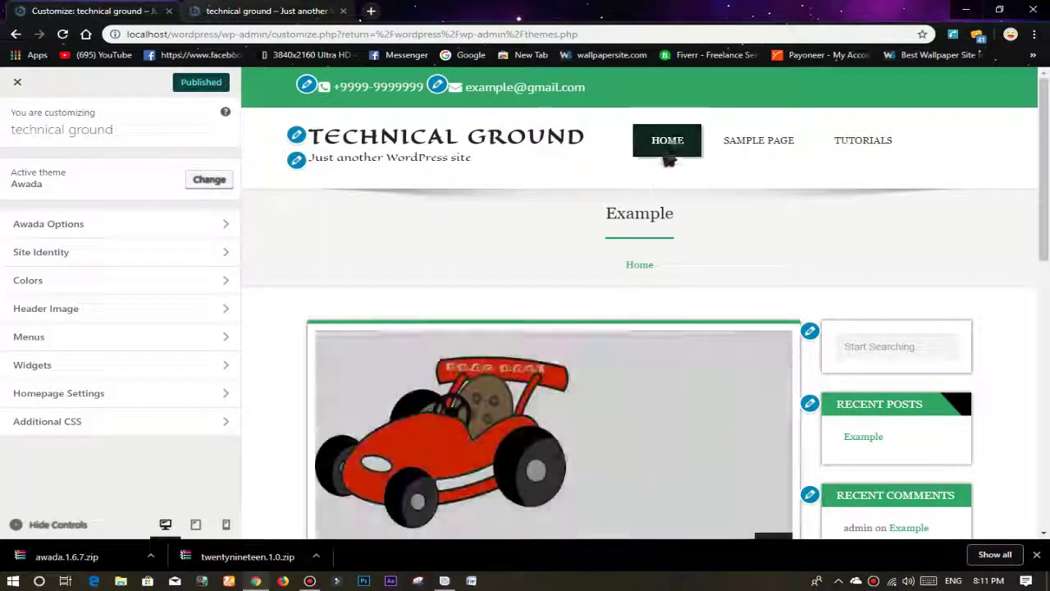
Set the title of the Search widget in the primary sidebar to "car".
{"action": "mouse_move", "coordinate": [1043, 120]}
{"action": "left_mouse_down"}
{"action": "mouse_move", "coordinate": [1044, 358]}
{"action": "mouse_move", "coordinate": [1044, 117]}
{"action": "left_mouse_up"}
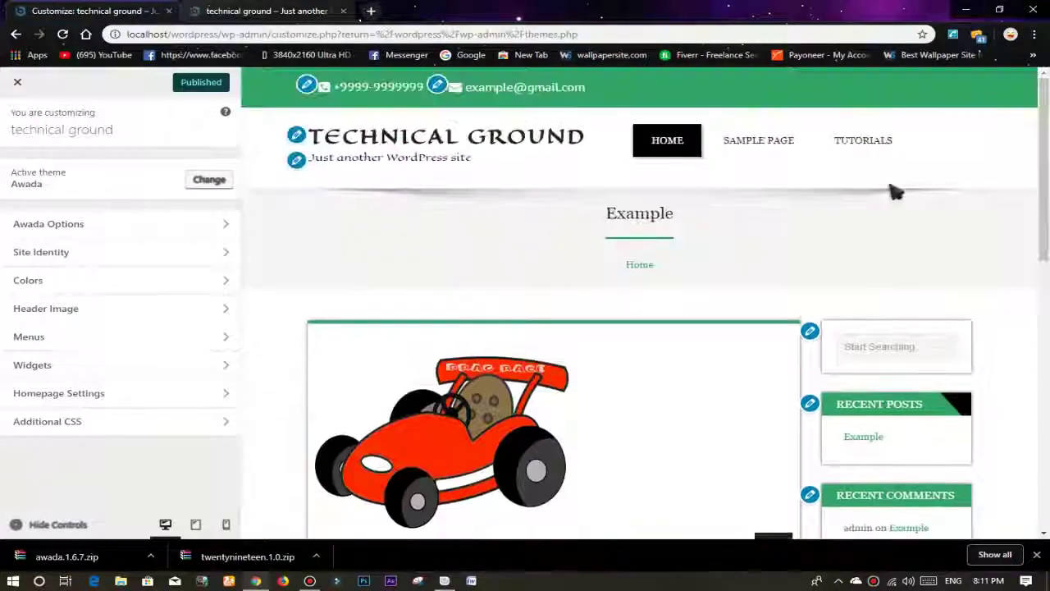
{"action": "left_click", "coordinate": [811, 333]}
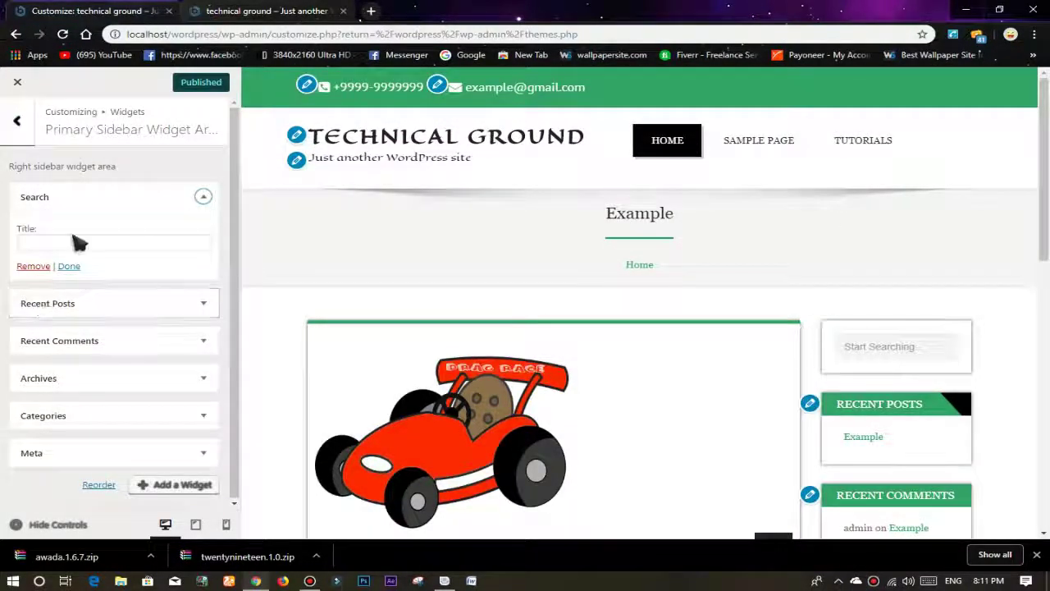
{"action": "left_click", "coordinate": [79, 246]}
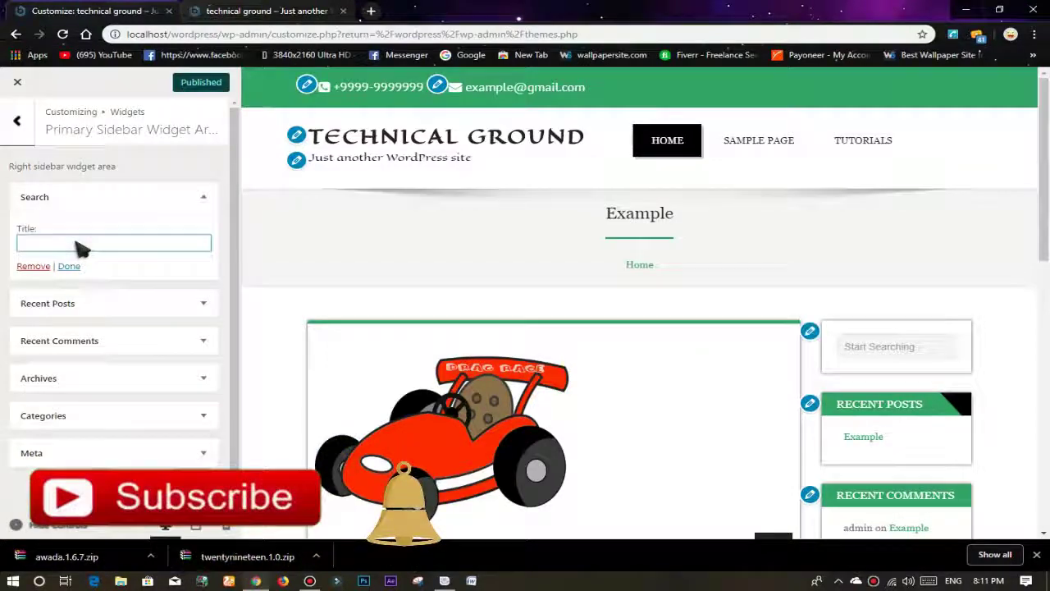
{"action": "type", "text": "W"}
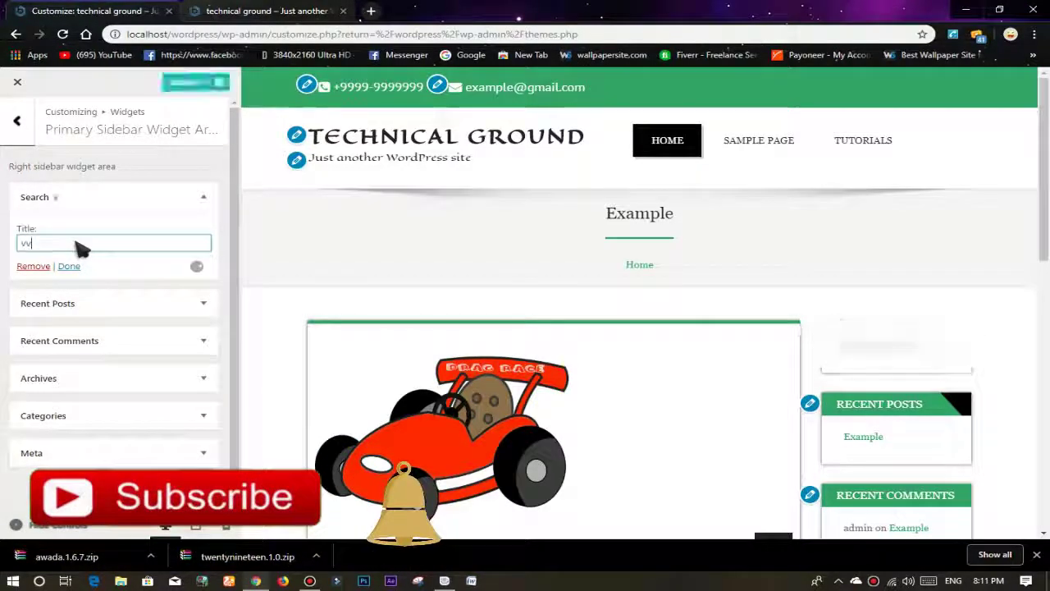
{"action": "key", "text": "BackSpace"}
{"action": "type", "text": "car"}
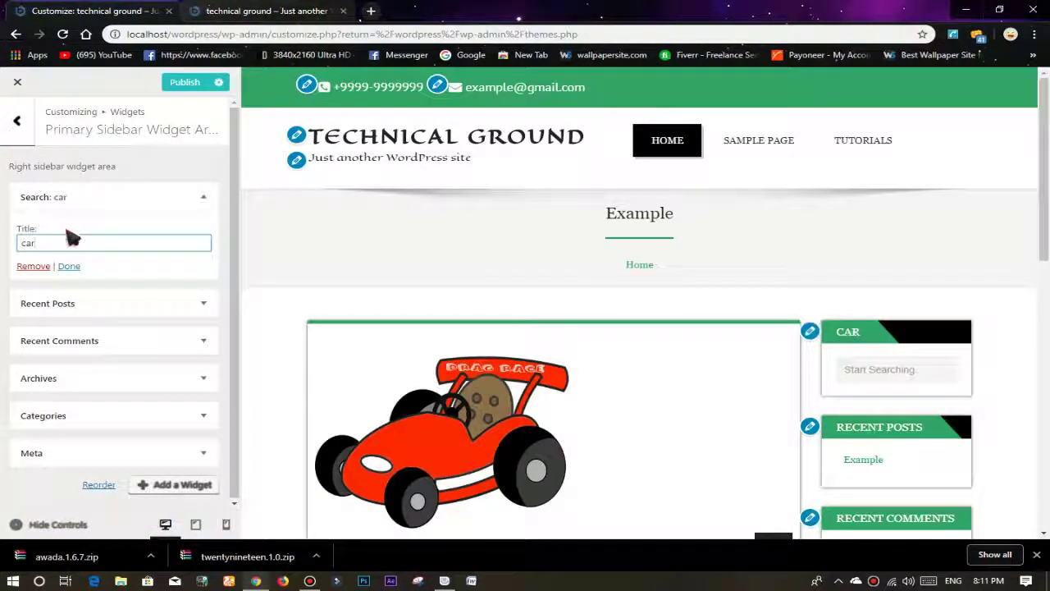
Examine the settings of the Recent Posts, Recent Comments, Archives, Categories and Meta widgets in the primary sidebar.
{"action": "left_click", "coordinate": [69, 304]}
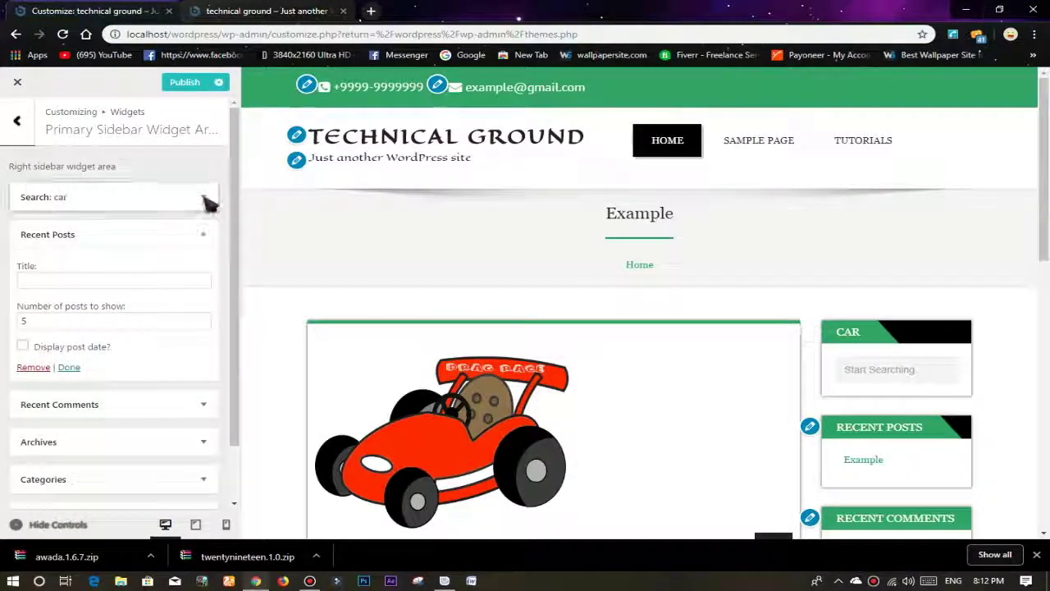
{"action": "left_click", "coordinate": [123, 412]}
{"action": "left_click_drag", "start_coordinate": [239, 258], "coordinate": [227, 333]}
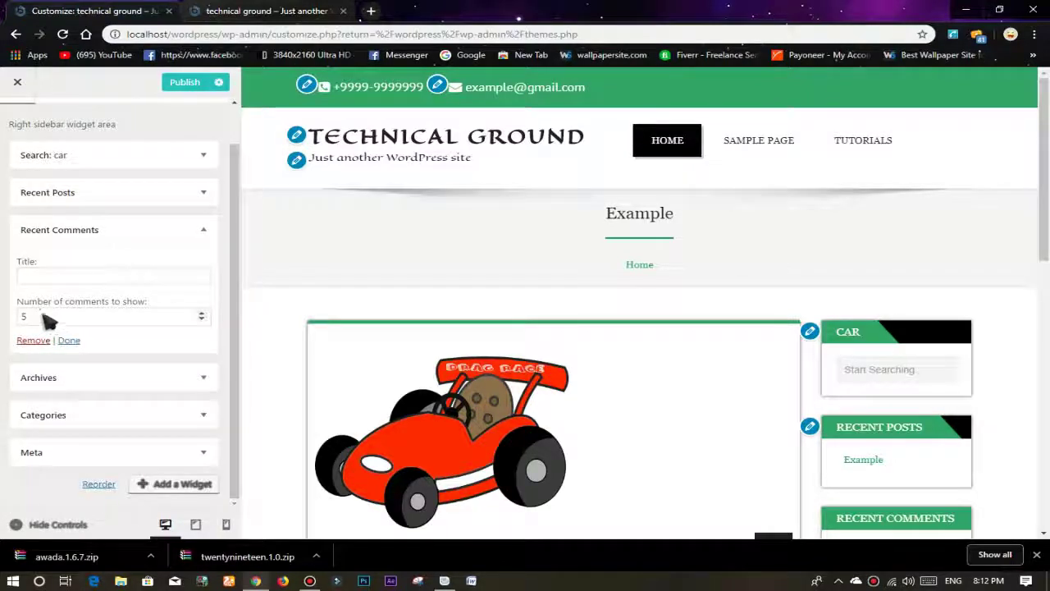
{"action": "left_click", "coordinate": [87, 377]}
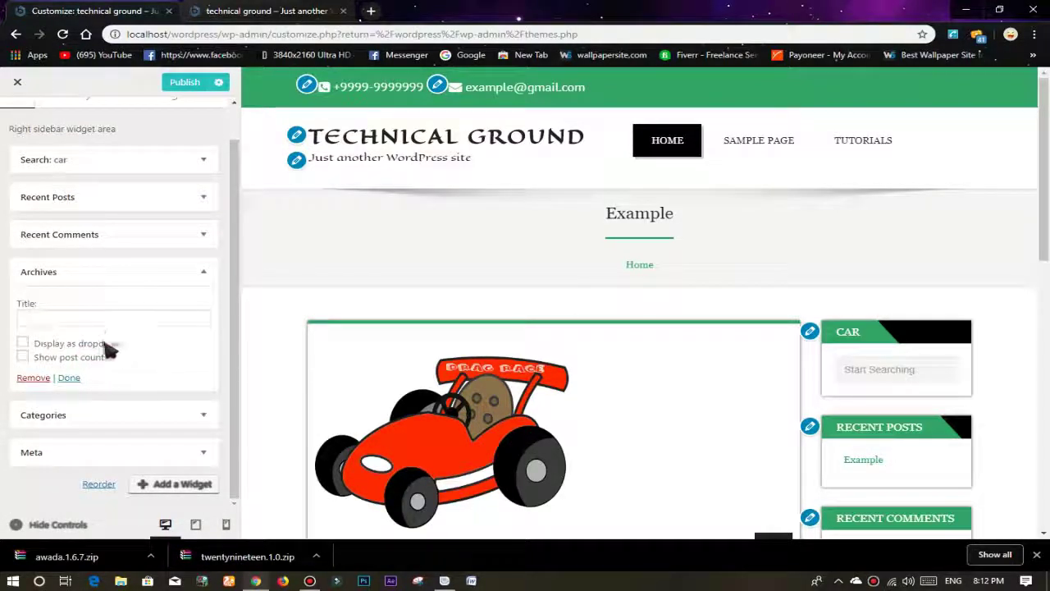
{"action": "left_click", "coordinate": [86, 427]}
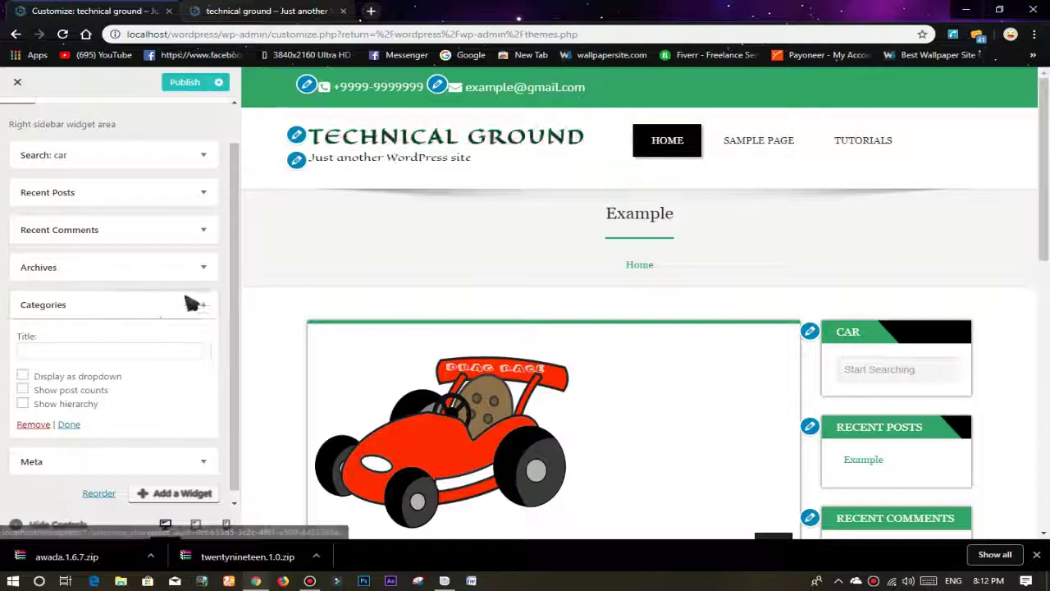
{"action": "scroll", "coordinate": [235, 293], "scroll_direction": "down", "scroll_amount": 1}
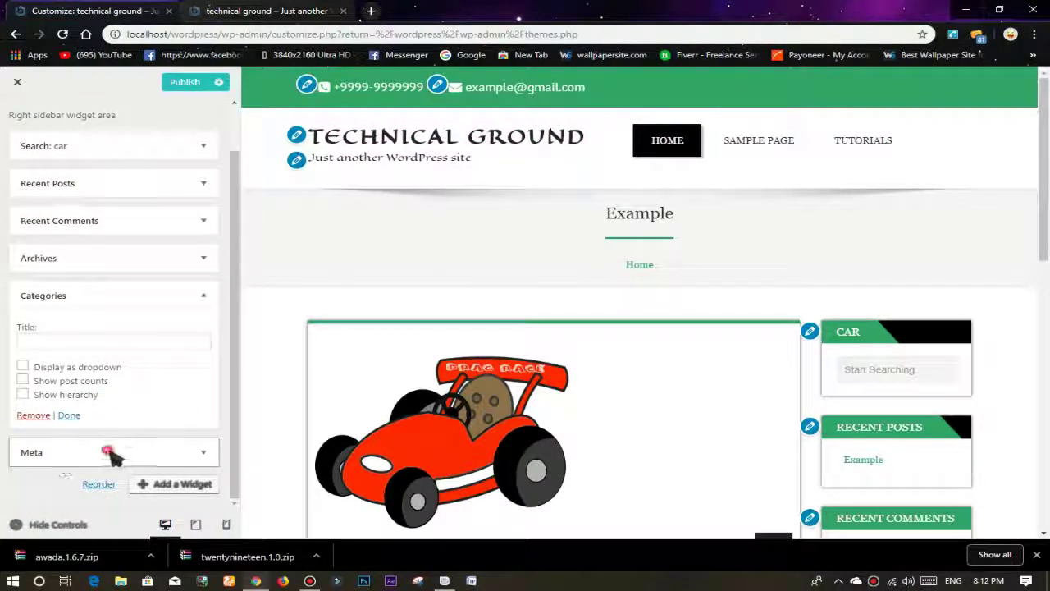
{"action": "left_click", "coordinate": [106, 452]}
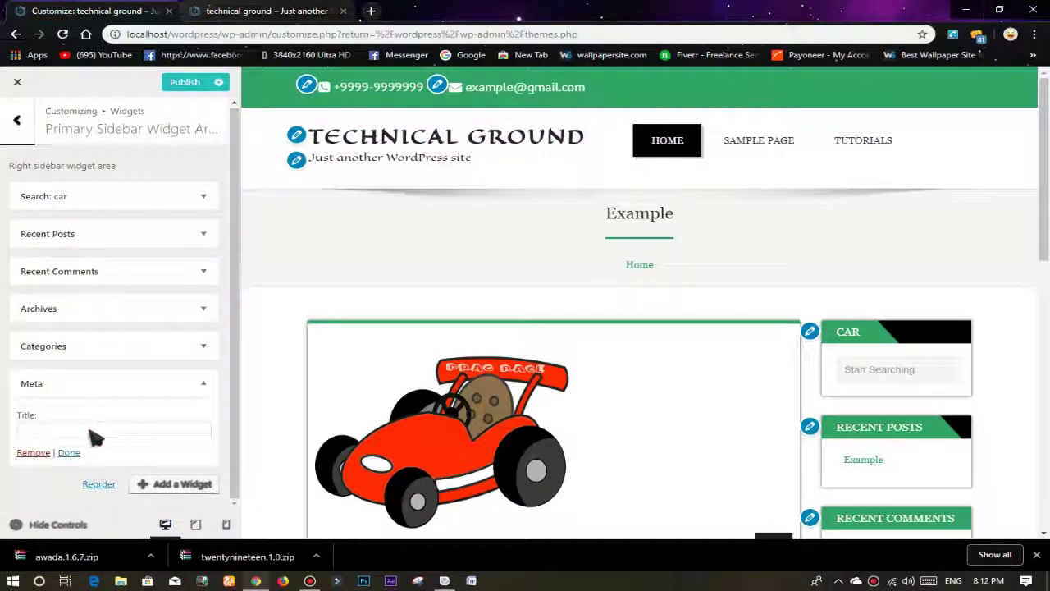
{"action": "left_click", "coordinate": [186, 387]}
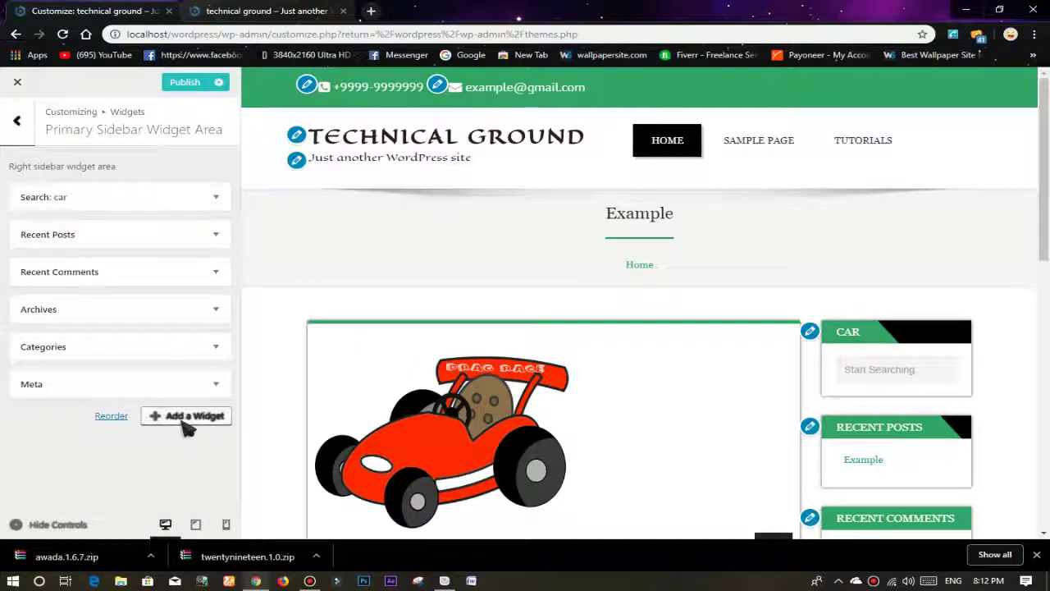
Browse the widgets that can be added to the primary sidebar, keeping the Customizer open with its unsaved changes.
{"action": "left_click", "coordinate": [184, 420]}
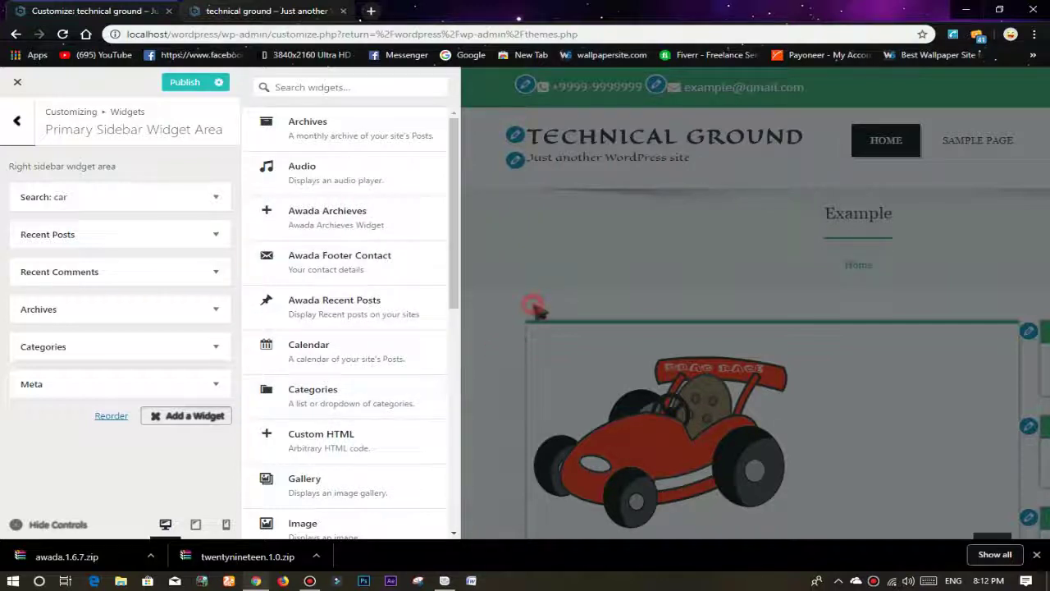
{"action": "left_click", "coordinate": [17, 82]}
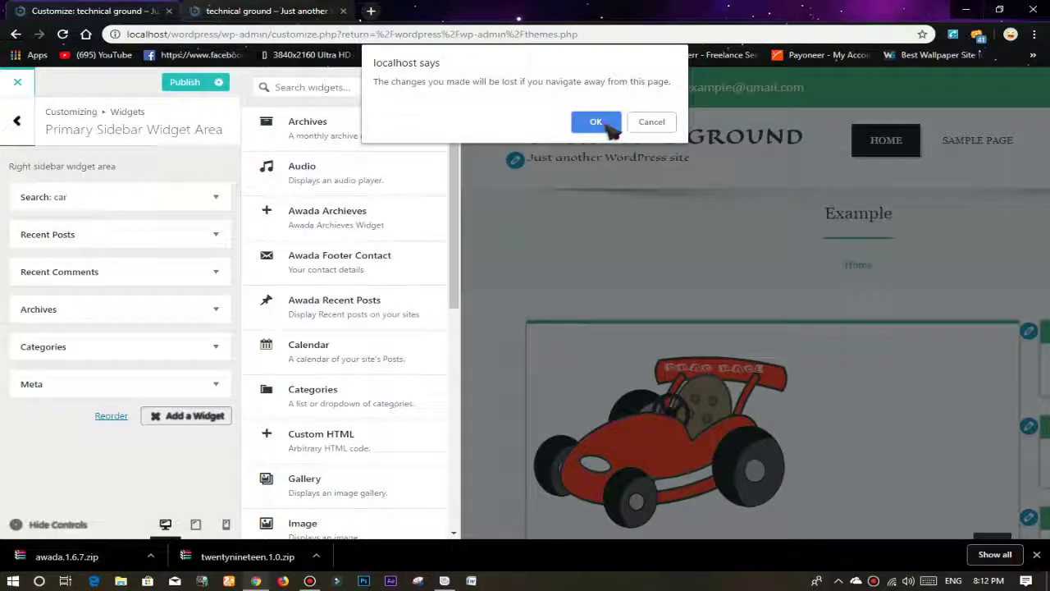
{"action": "left_click", "coordinate": [661, 122]}
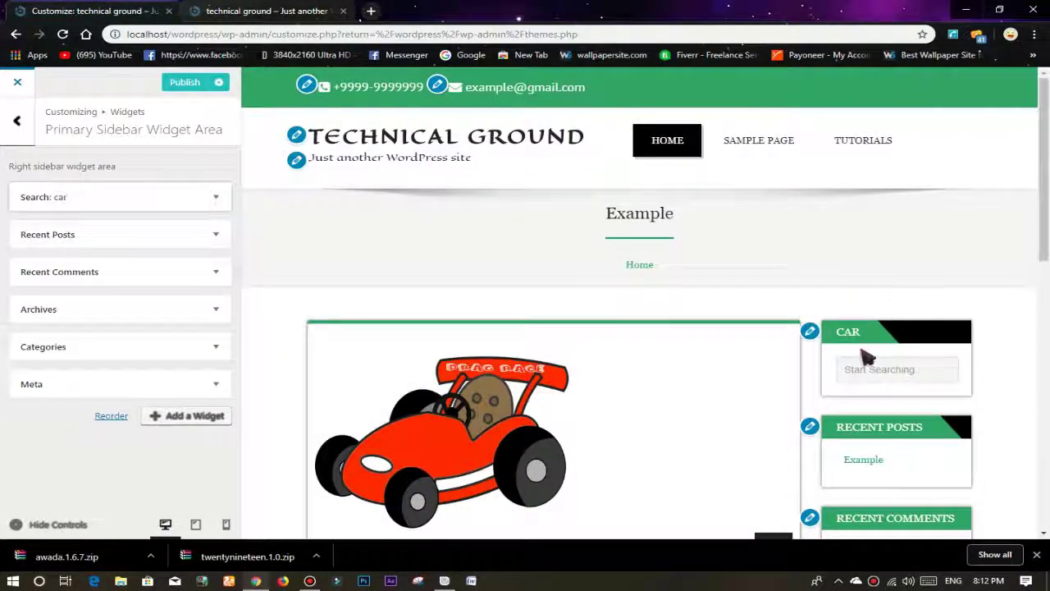
Open the Example post in the Customizer preview and examine its content, comment section and footer.
{"action": "mouse_move", "coordinate": [683, 375]}
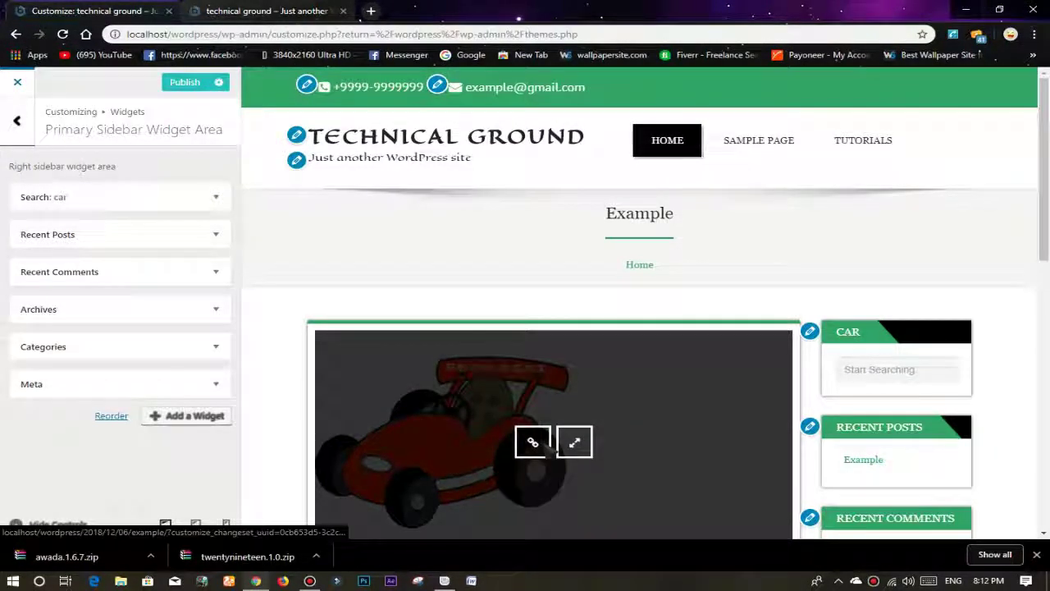
{"action": "left_click", "coordinate": [533, 443]}
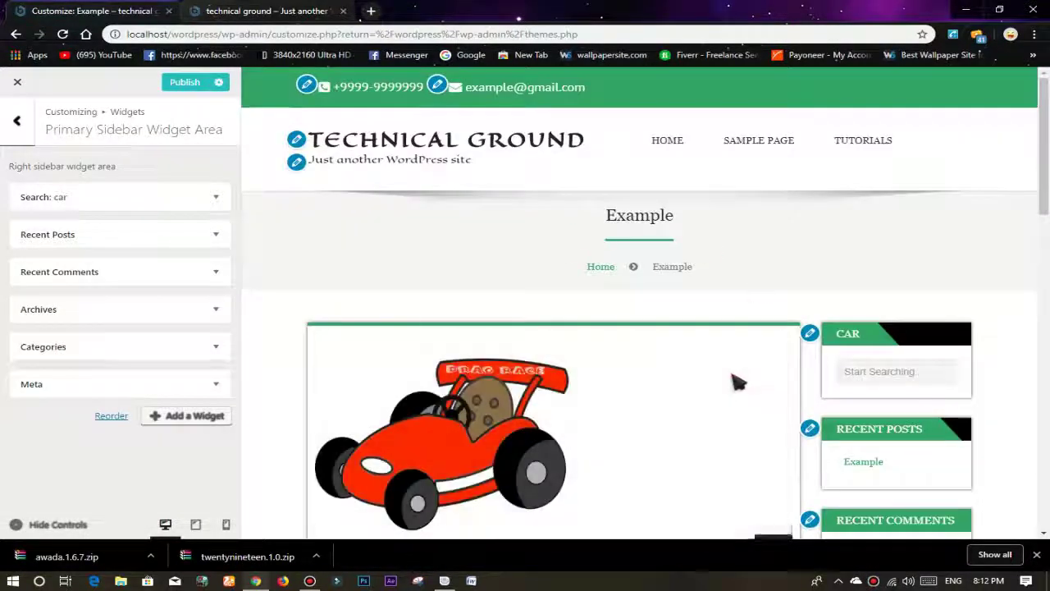
{"action": "scroll", "coordinate": [640, 303], "scroll_direction": "down", "scroll_amount": 10}
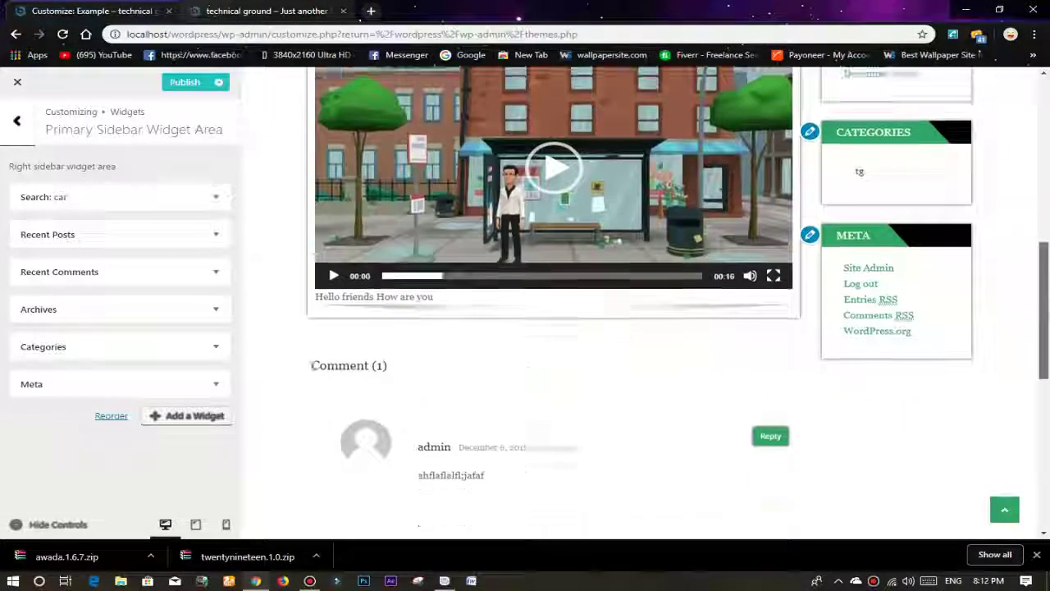
{"action": "scroll", "coordinate": [640, 303], "scroll_direction": "down", "scroll_amount": 5}
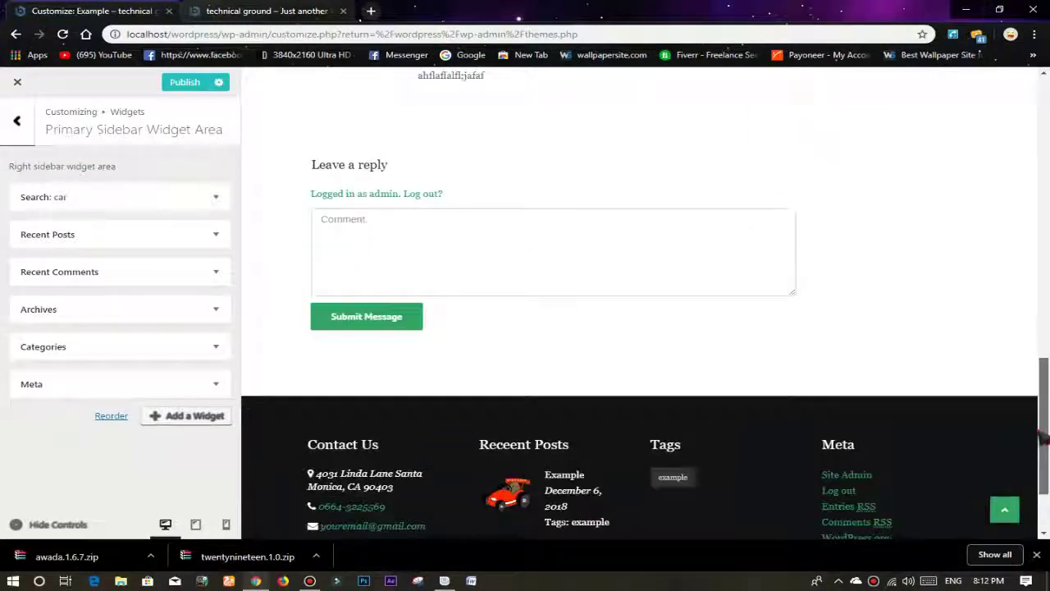
{"action": "left_click_drag", "start_coordinate": [1044, 484], "coordinate": [6, 69]}
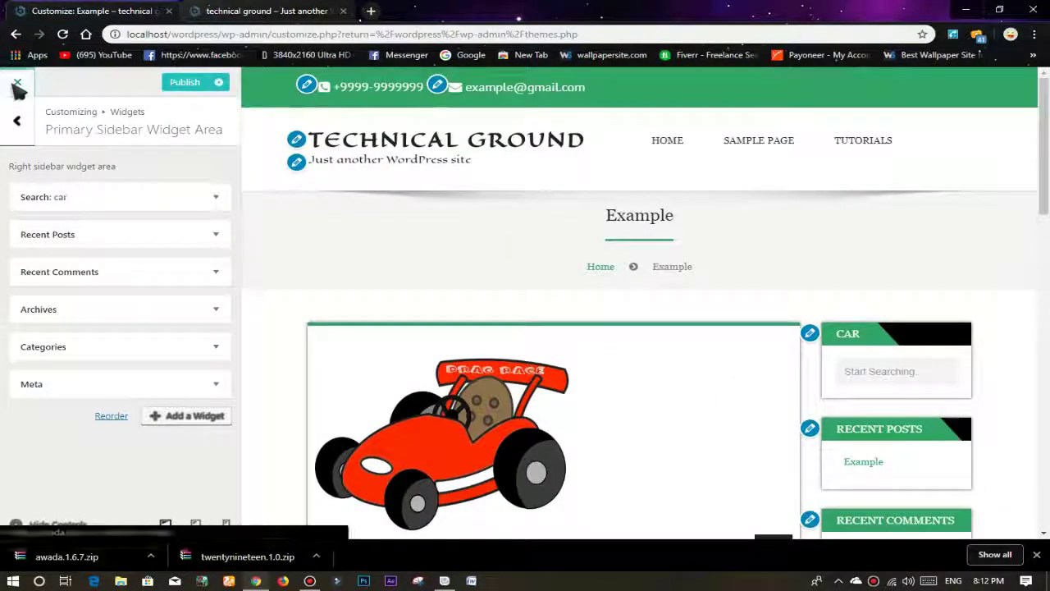
{"action": "left_click", "coordinate": [18, 87]}
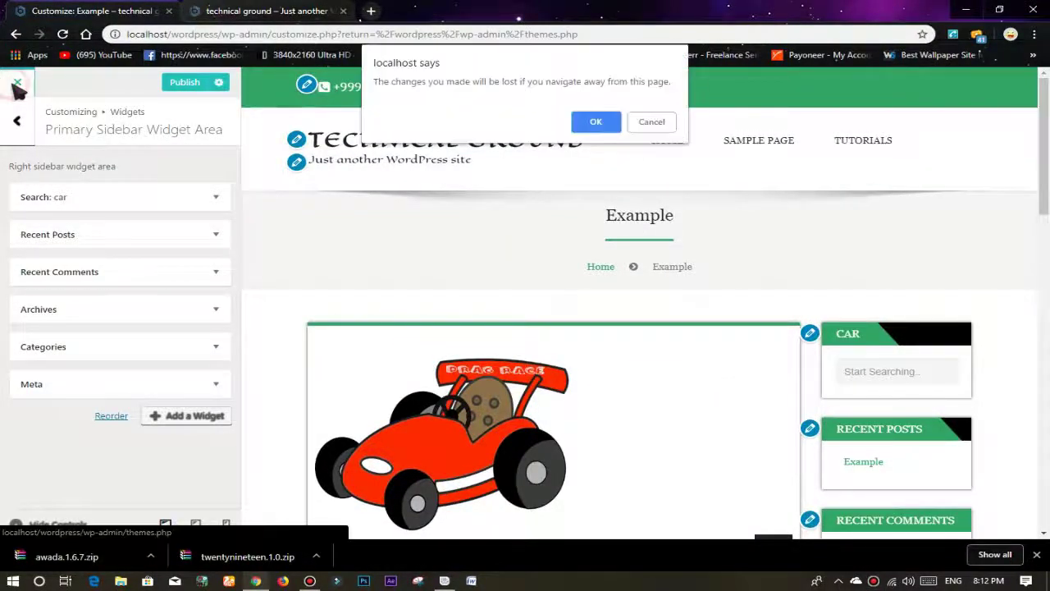
{"action": "left_click", "coordinate": [653, 123]}
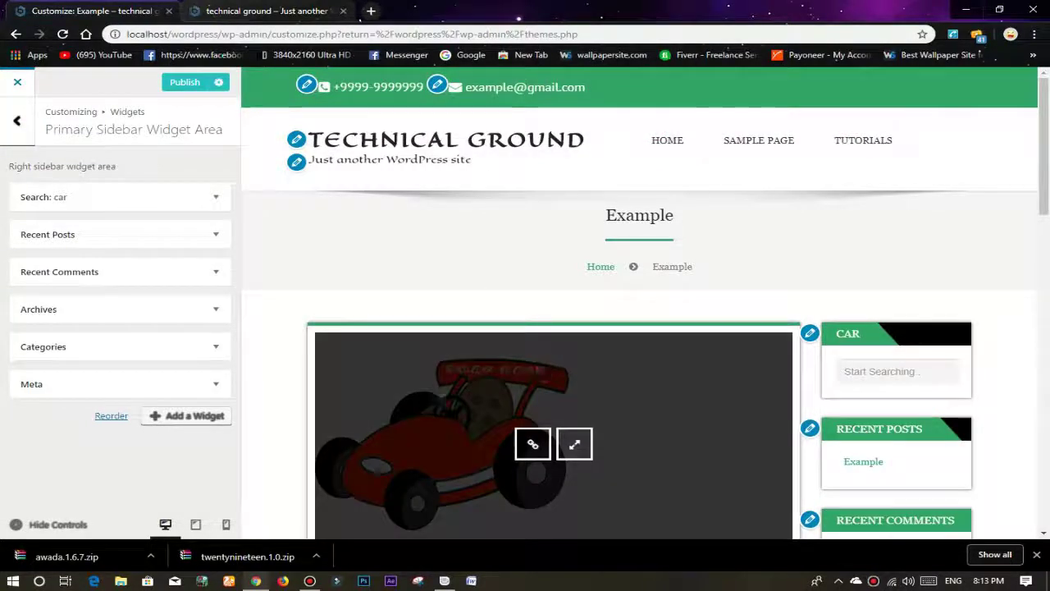
Add an Image widget to the Footer Widget Area with the first hooded-figure picture from the media library and check it in the preview.
{"action": "left_click", "coordinate": [18, 123]}
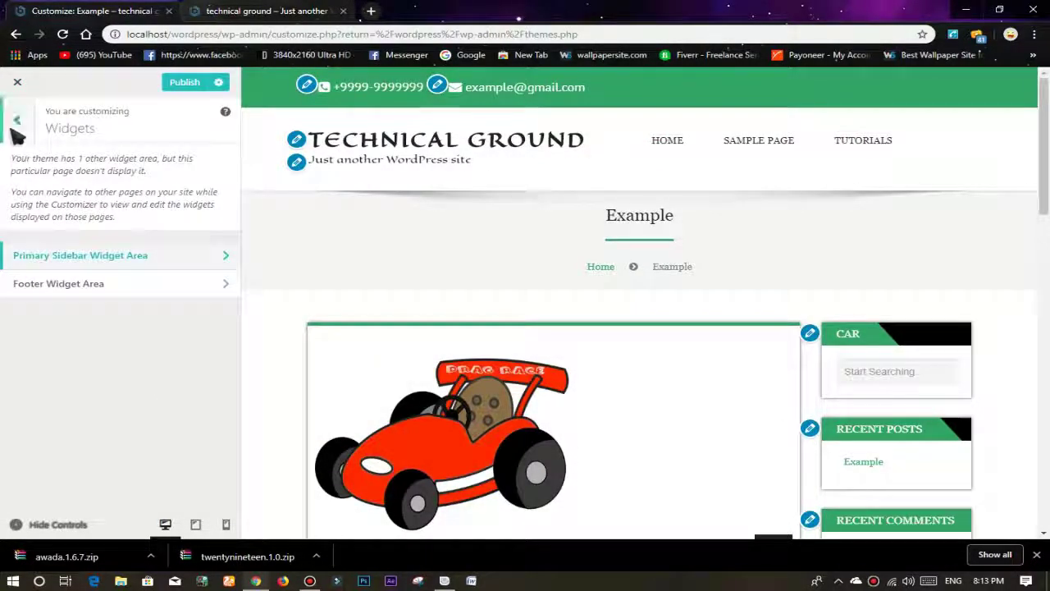
{"action": "left_click", "coordinate": [82, 287]}
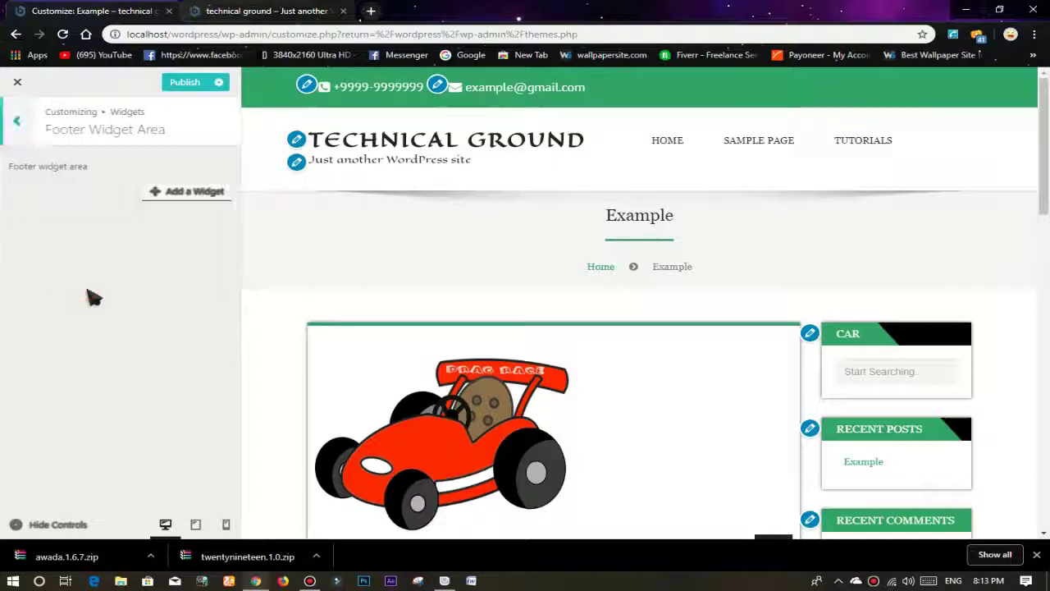
{"action": "left_click", "coordinate": [191, 197]}
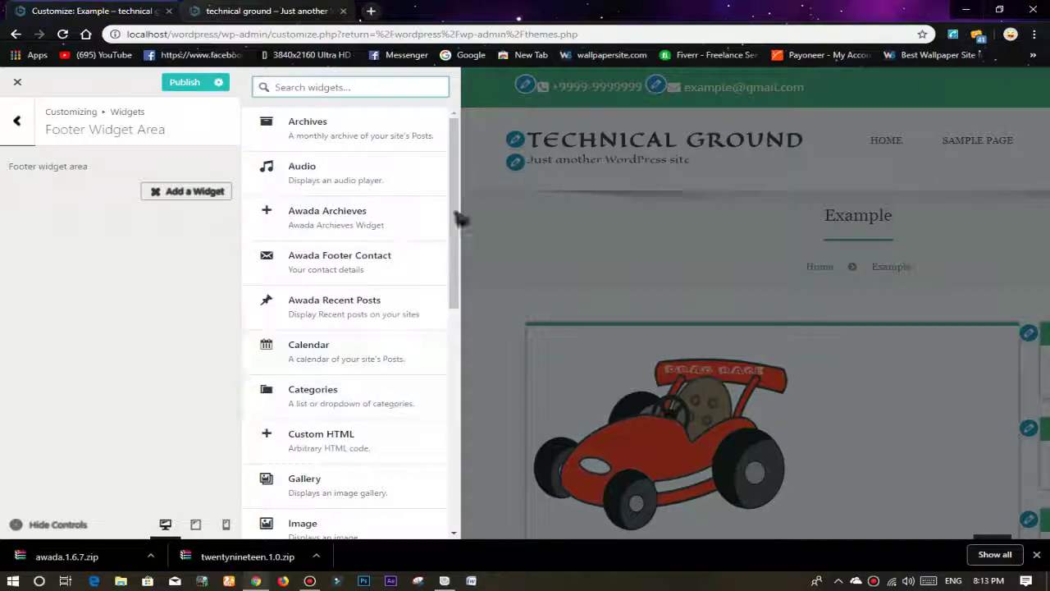
{"action": "scroll", "coordinate": [457, 246], "scroll_direction": "down", "scroll_amount": 3}
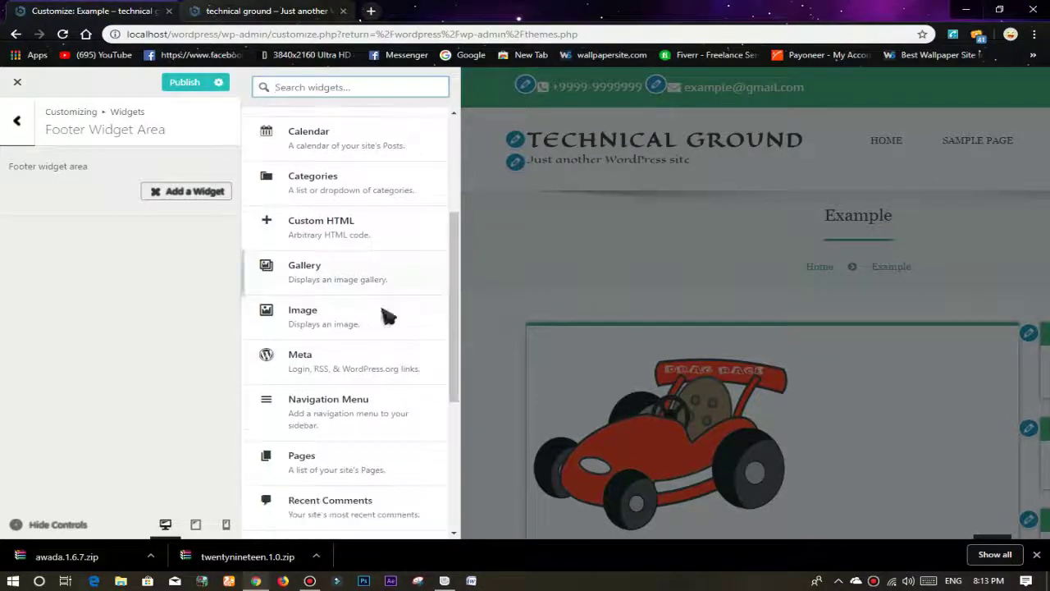
{"action": "left_click", "coordinate": [301, 314]}
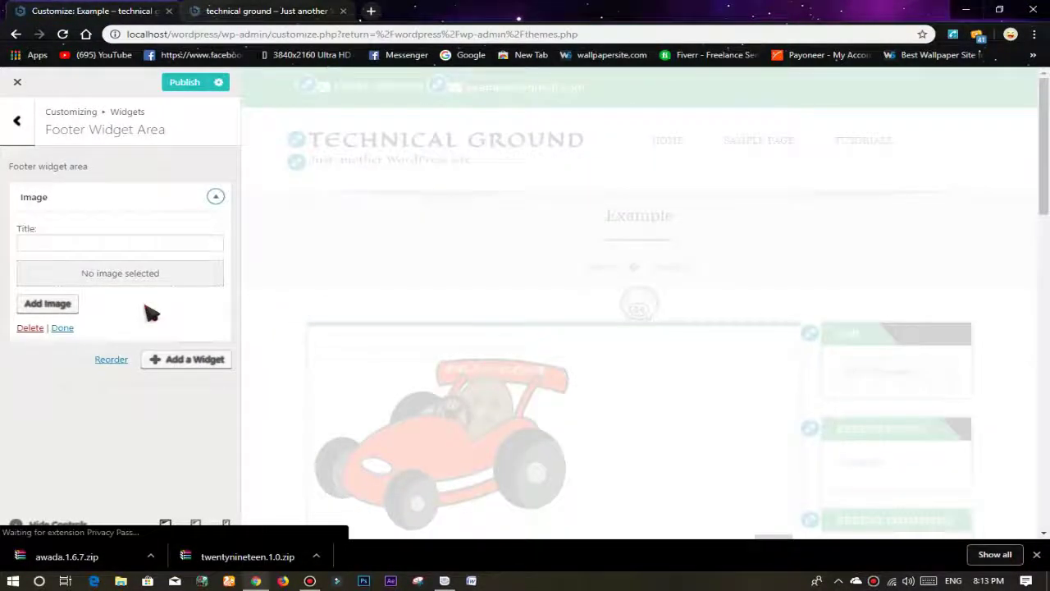
{"action": "left_click", "coordinate": [51, 305]}
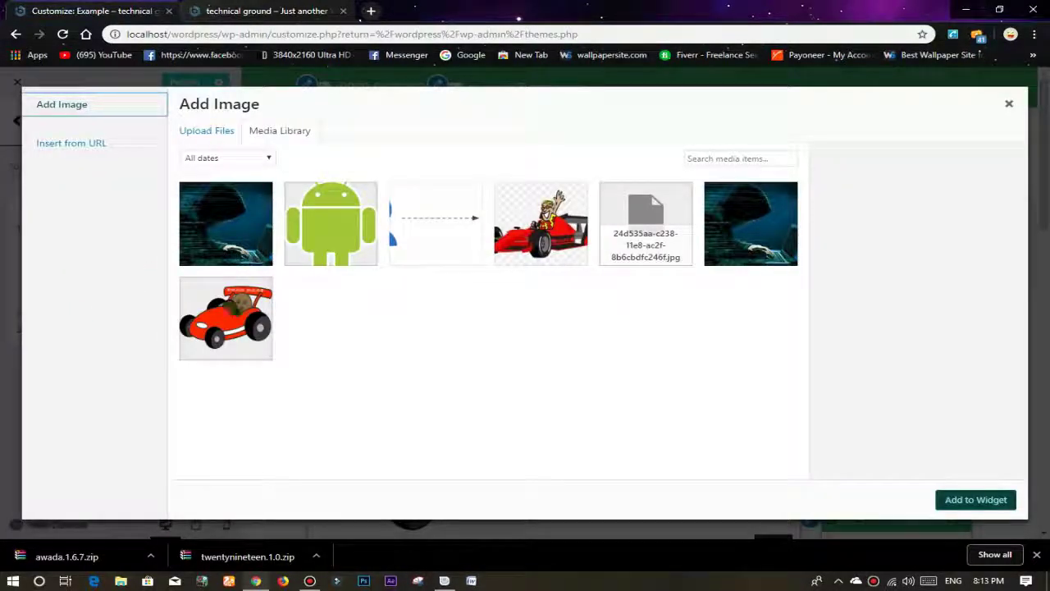
{"action": "left_click", "coordinate": [226, 223]}
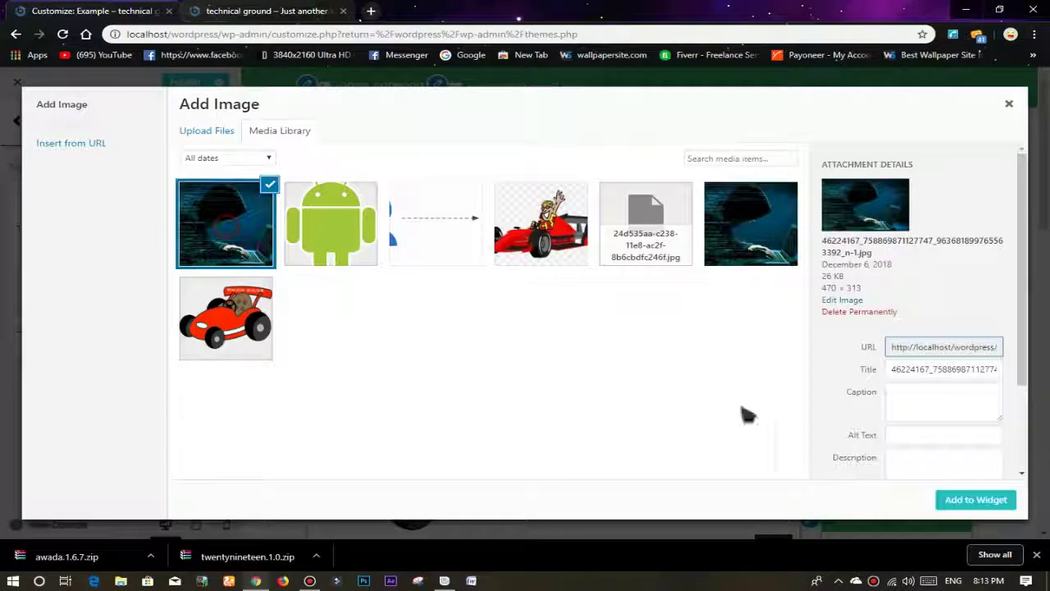
{"action": "left_click", "coordinate": [993, 499]}
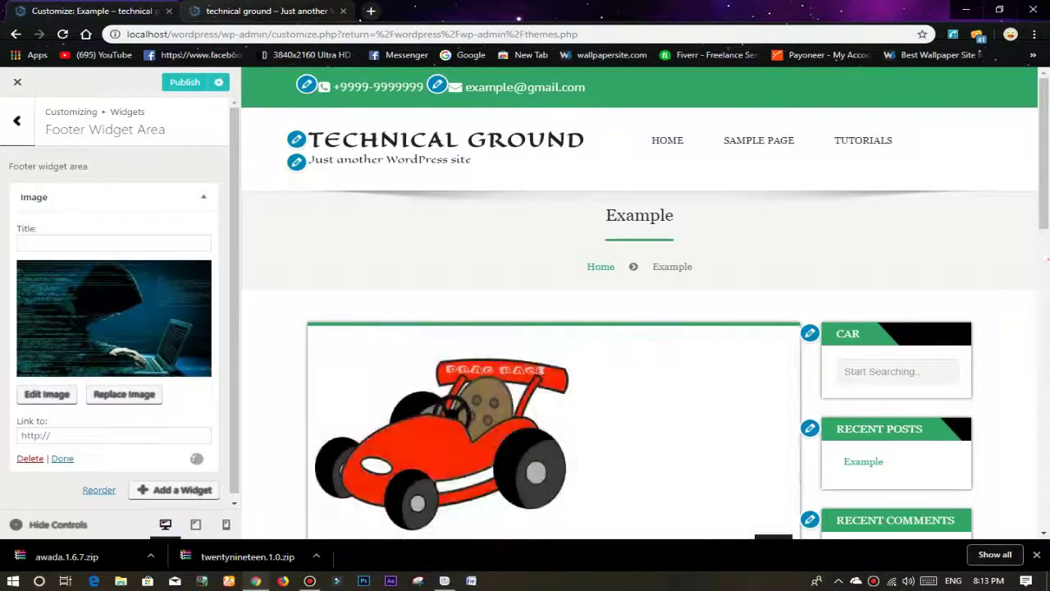
{"action": "left_click_drag", "start_coordinate": [1044, 156], "coordinate": [1042, 531]}
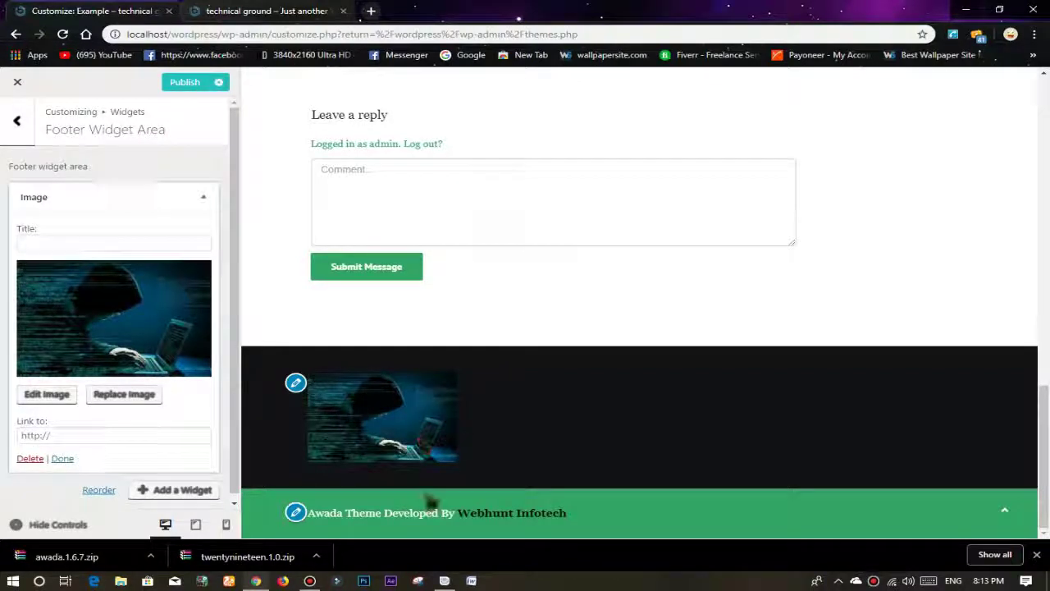
{"action": "left_click", "coordinate": [400, 202]}
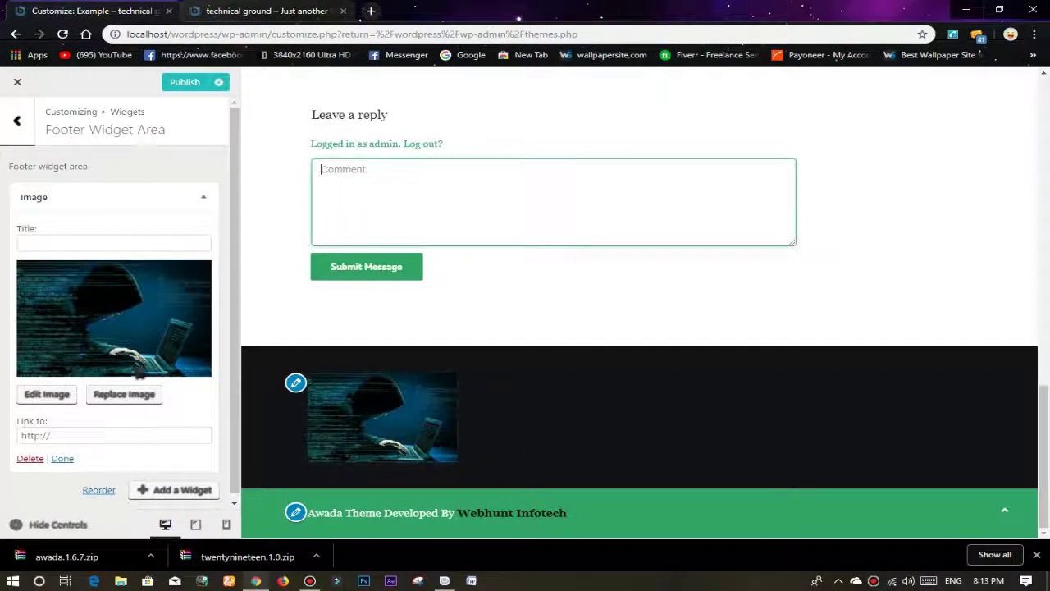
Add a Gallery widget to the Footer Widget Area containing all seven images from the media library.
{"action": "left_click", "coordinate": [168, 492]}
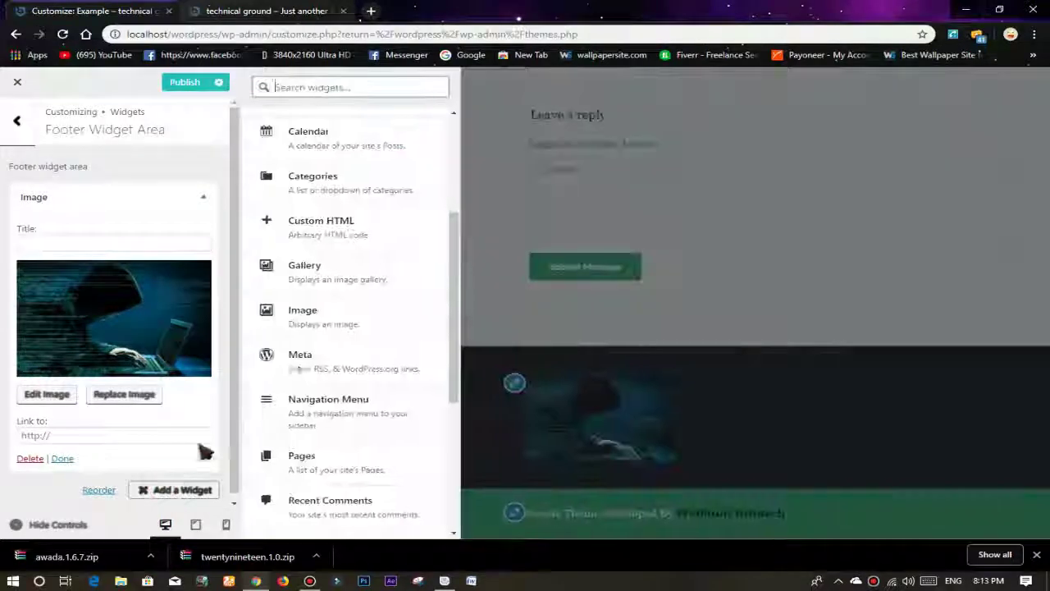
{"action": "left_click", "coordinate": [347, 273]}
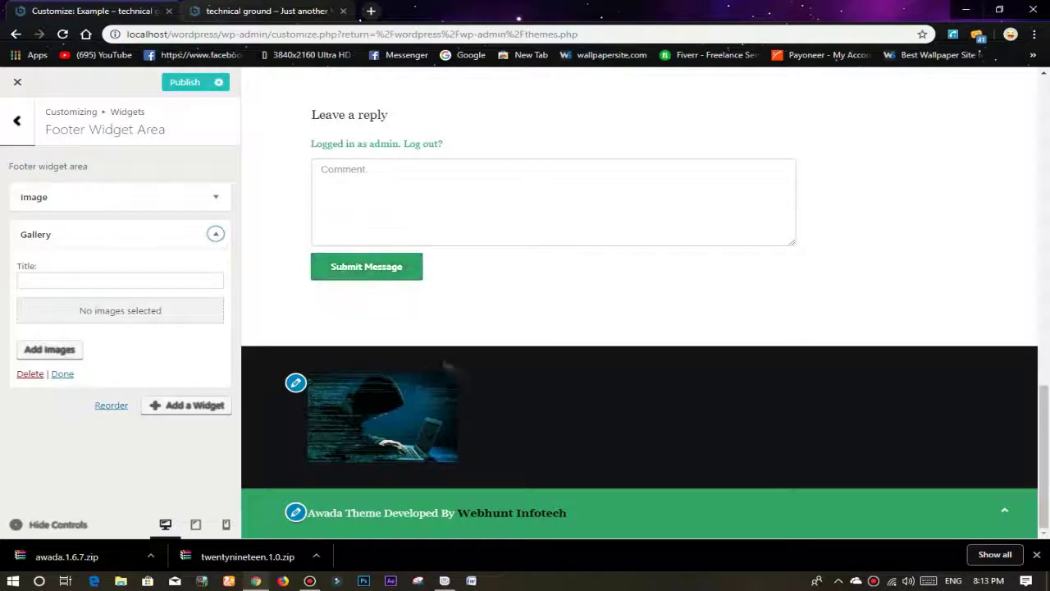
{"action": "left_click", "coordinate": [74, 351]}
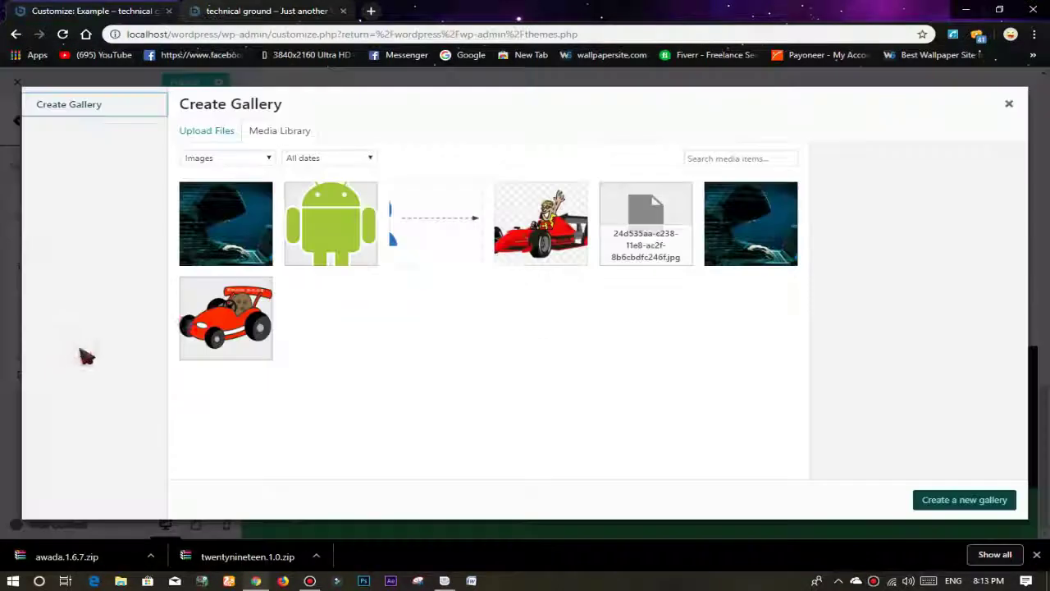
{"action": "left_click", "coordinate": [225, 223]}
{"action": "left_click", "coordinate": [333, 228]}
{"action": "left_click", "coordinate": [410, 211]}
{"action": "left_click", "coordinate": [541, 223]}
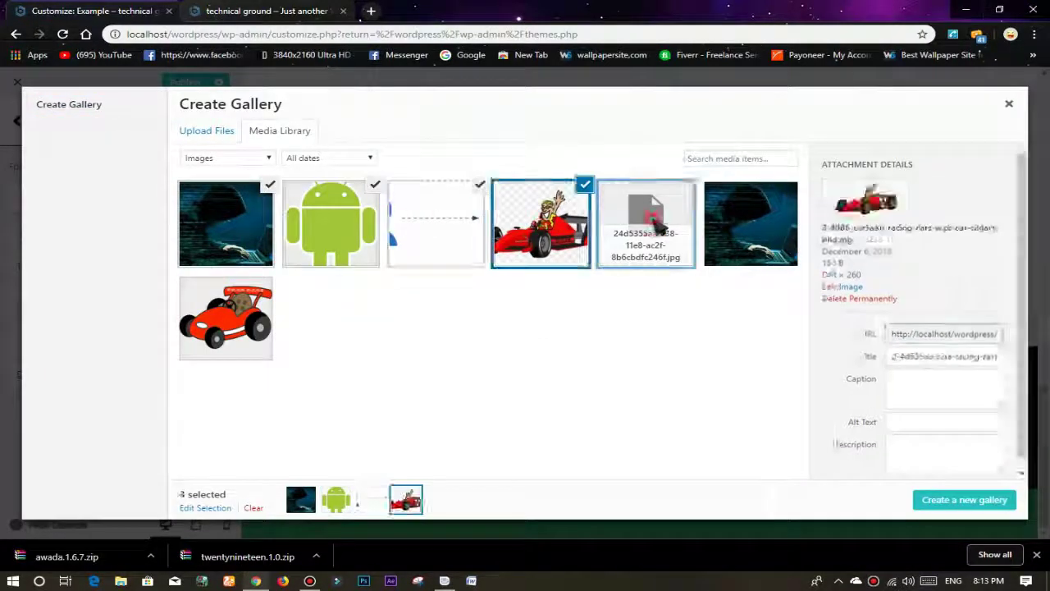
{"action": "left_click", "coordinate": [645, 223]}
{"action": "left_click", "coordinate": [750, 223]}
{"action": "left_click", "coordinate": [271, 330]}
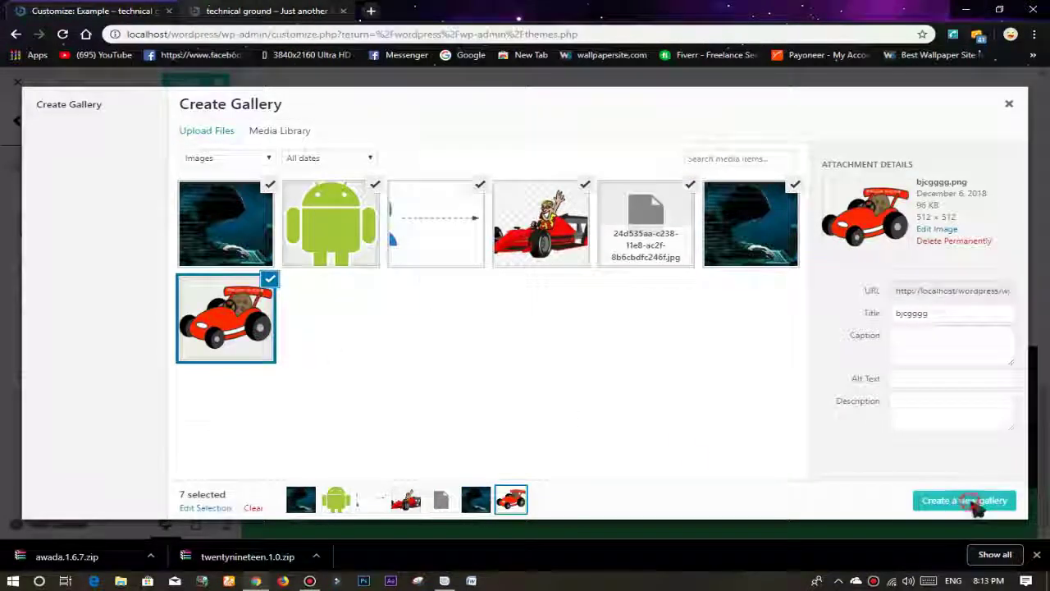
{"action": "left_click", "coordinate": [969, 500]}
{"action": "left_click", "coordinate": [981, 501]}
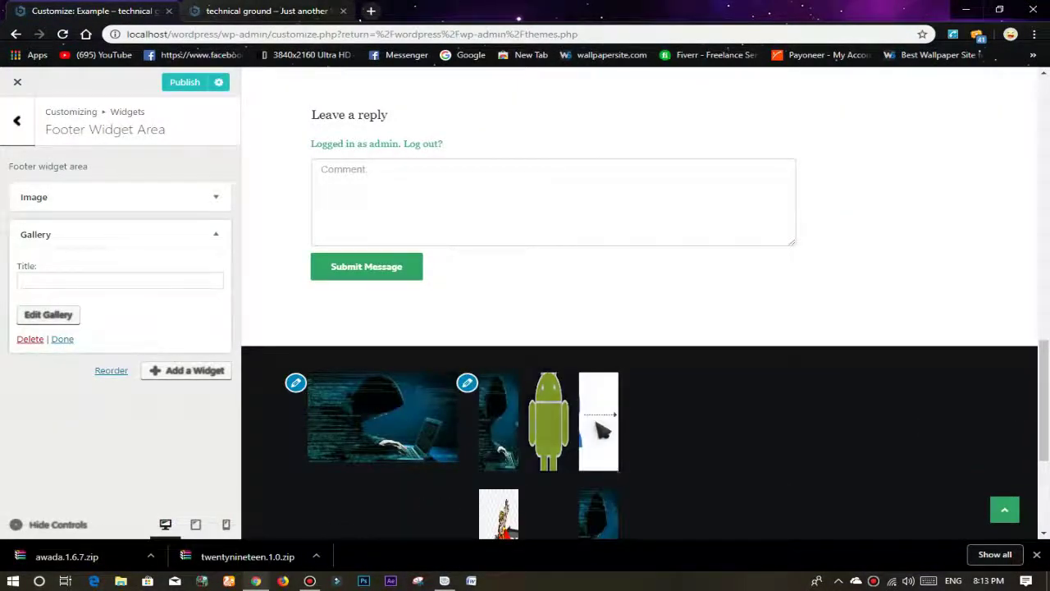
{"action": "left_click", "coordinate": [600, 440]}
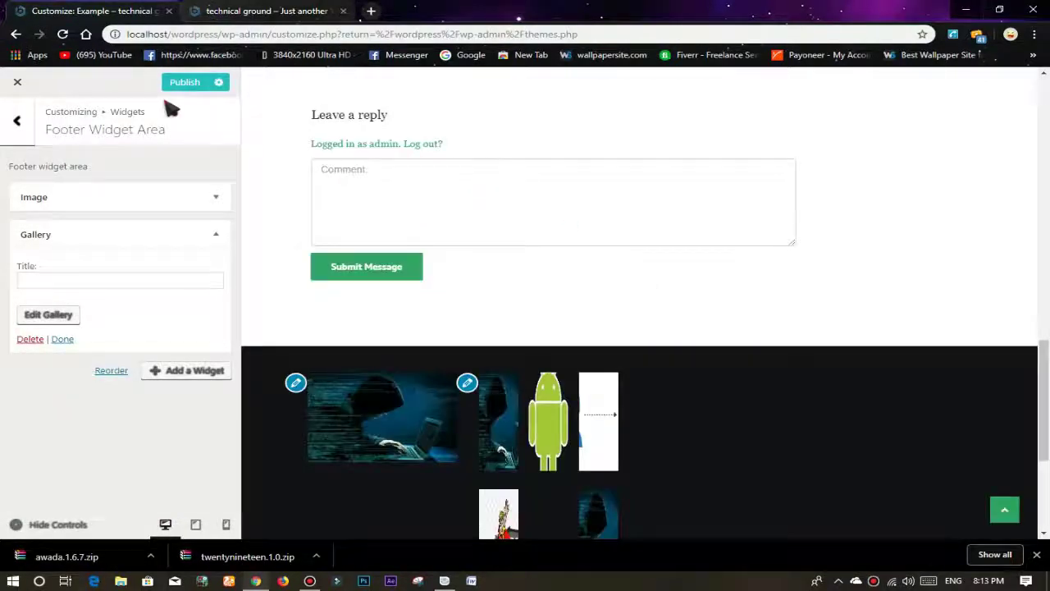
Leave the Customizer without publishing, discarding the widget changes, and open the Widgets admin page.
{"action": "left_click", "coordinate": [19, 81]}
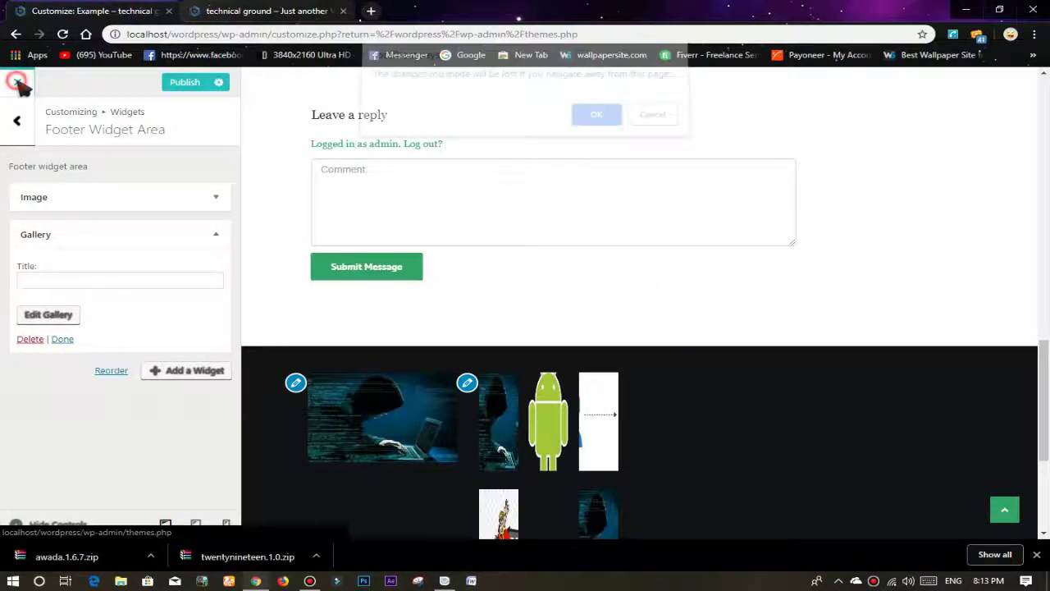
{"action": "left_click", "coordinate": [584, 122]}
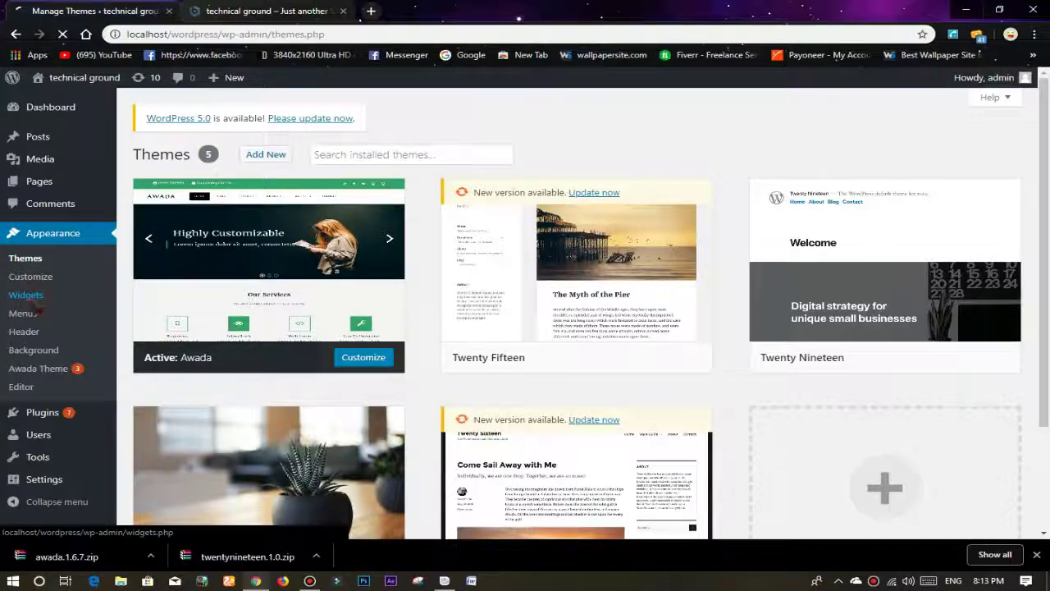
{"action": "left_click", "coordinate": [31, 299]}
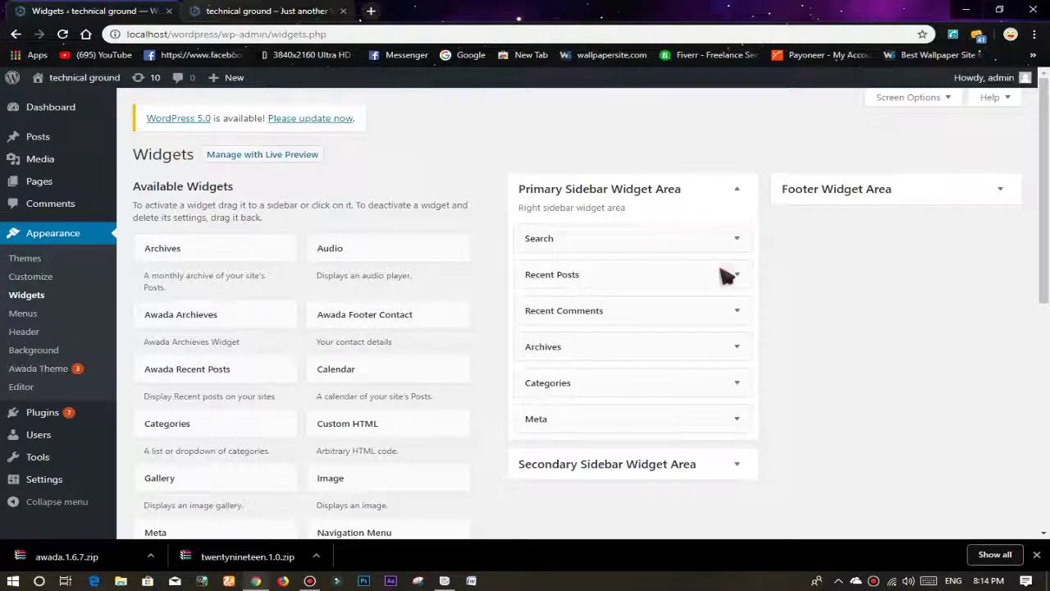
Examine the available widgets and the sidebar and footer widget areas on the Widgets admin page.
{"action": "scroll", "coordinate": [726, 276], "scroll_direction": "down", "scroll_amount": 4}
{"action": "scroll", "coordinate": [912, 179], "scroll_direction": "up", "scroll_amount": 4}
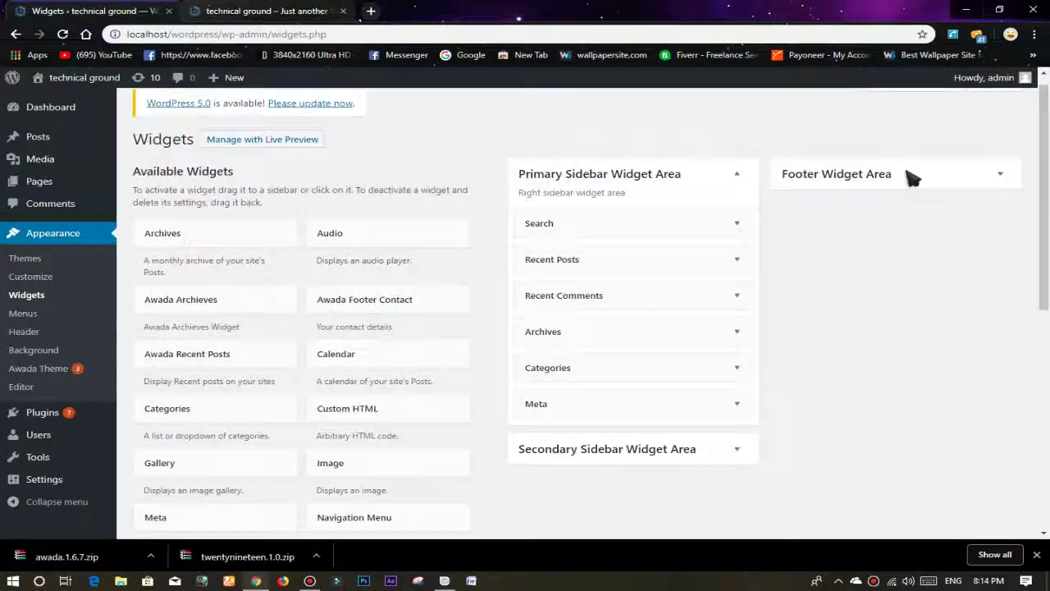
{"action": "left_click", "coordinate": [942, 185]}
{"action": "scroll", "coordinate": [501, 435], "scroll_direction": "down", "scroll_amount": 5}
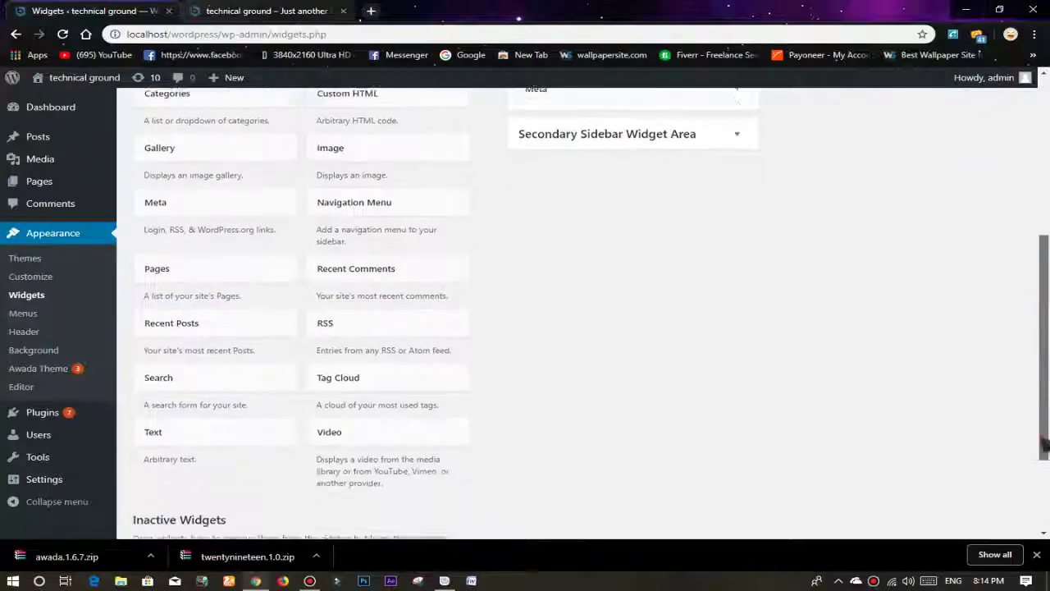
{"action": "scroll", "coordinate": [312, 466], "scroll_direction": "down", "scroll_amount": 1}
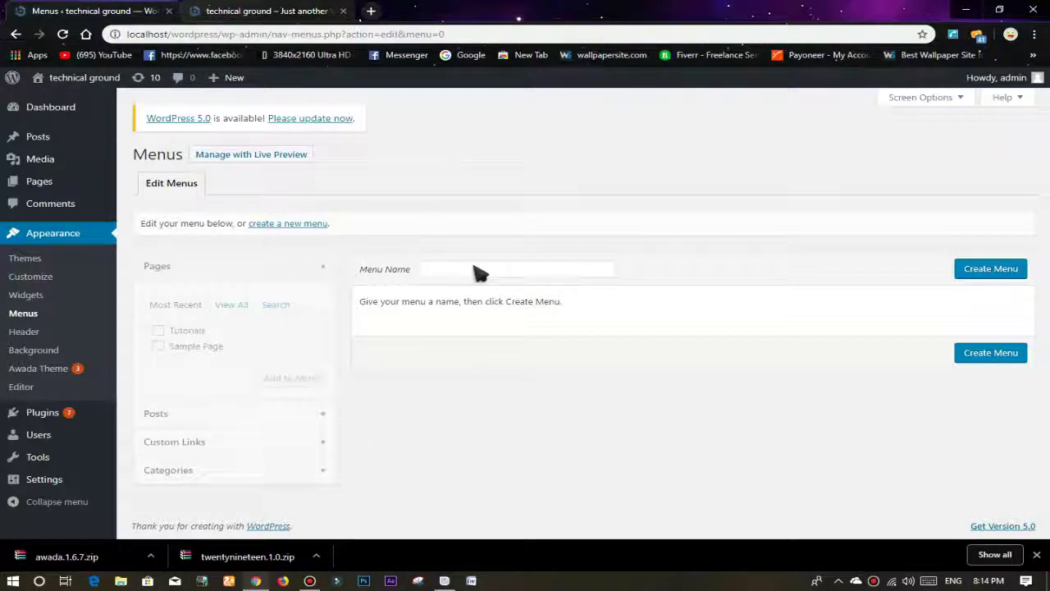
Create a new navigation menu named "main menu" on the Menus admin page.
{"action": "left_click", "coordinate": [441, 272]}
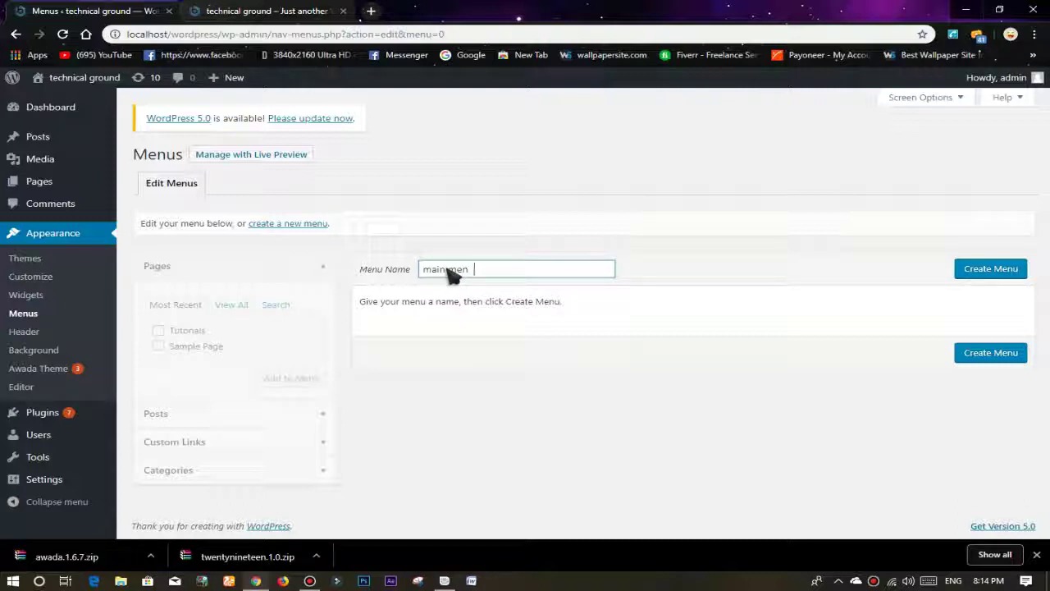
{"action": "left_click", "coordinate": [274, 278]}
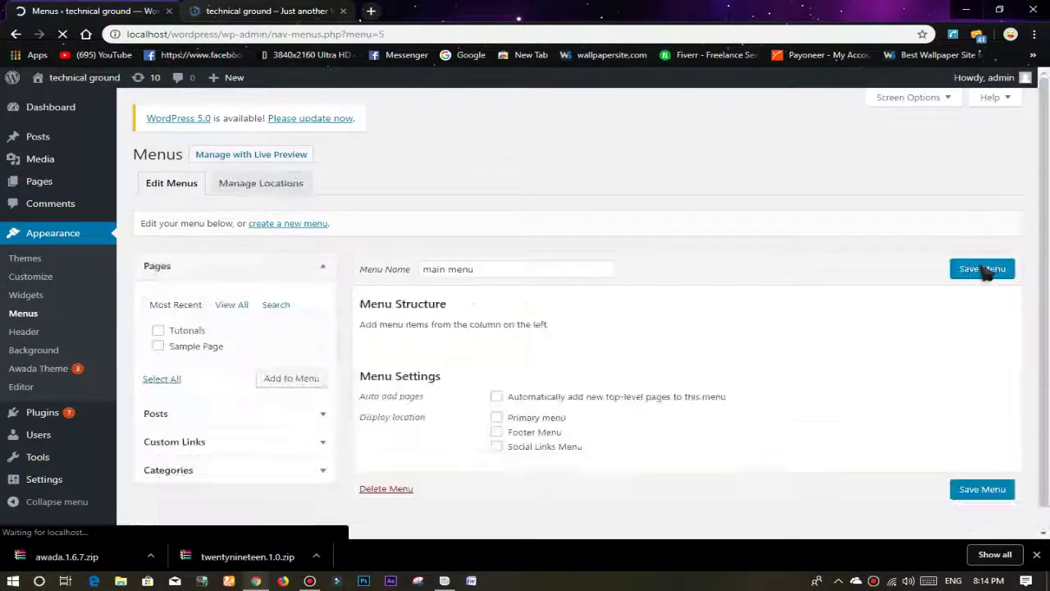
Add the Tutorials and Sample Page pages to the main menu.
{"action": "left_click", "coordinate": [313, 270]}
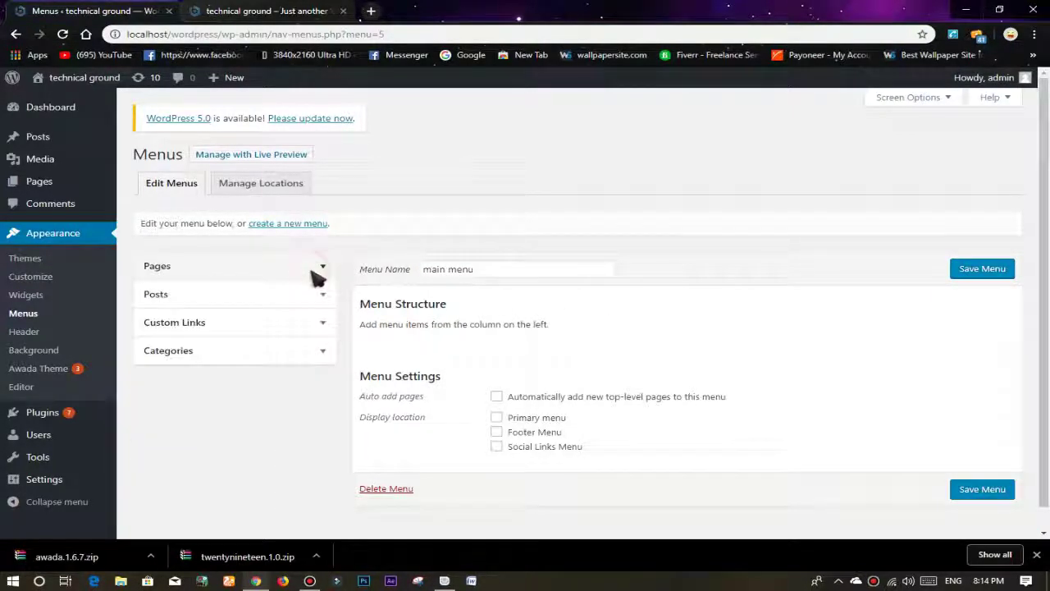
{"action": "left_click", "coordinate": [314, 271]}
{"action": "left_click", "coordinate": [176, 331]}
{"action": "left_click", "coordinate": [182, 347]}
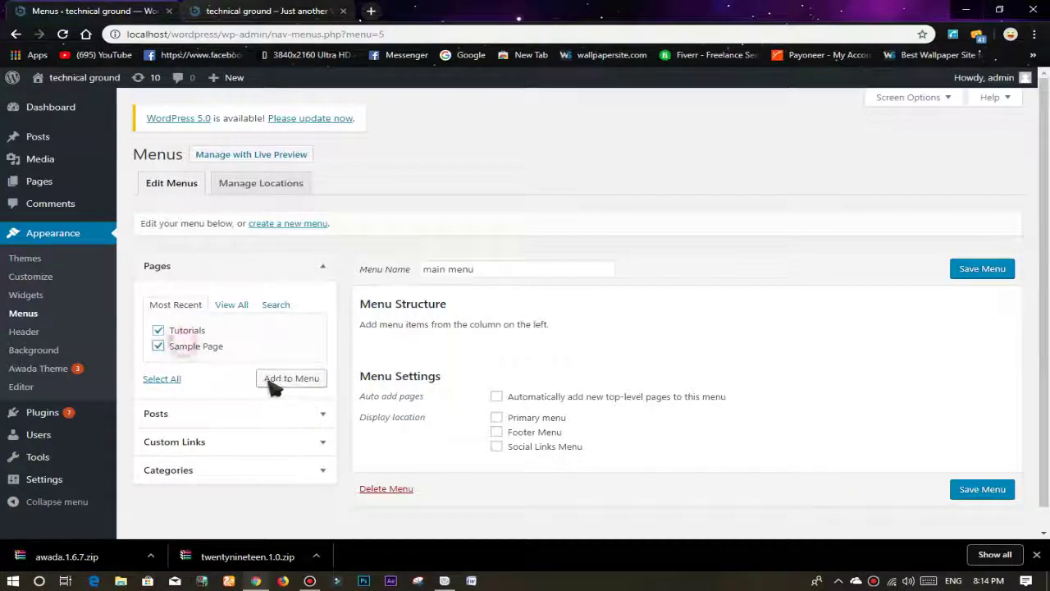
{"action": "left_click", "coordinate": [291, 379]}
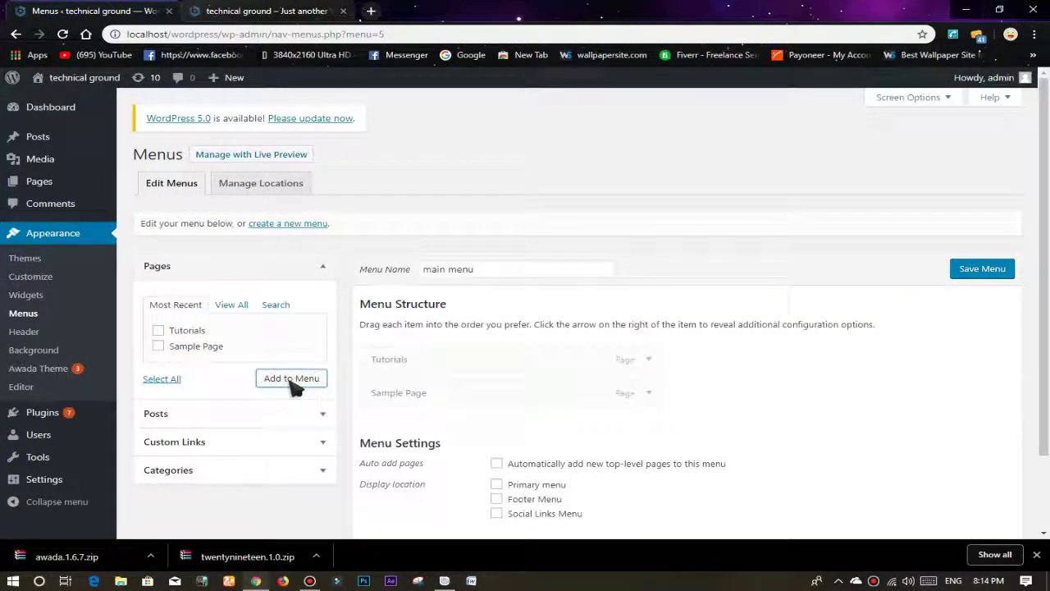
Add the Example post to the main menu.
{"action": "scroll", "coordinate": [532, 345], "scroll_direction": "down", "scroll_amount": 2}
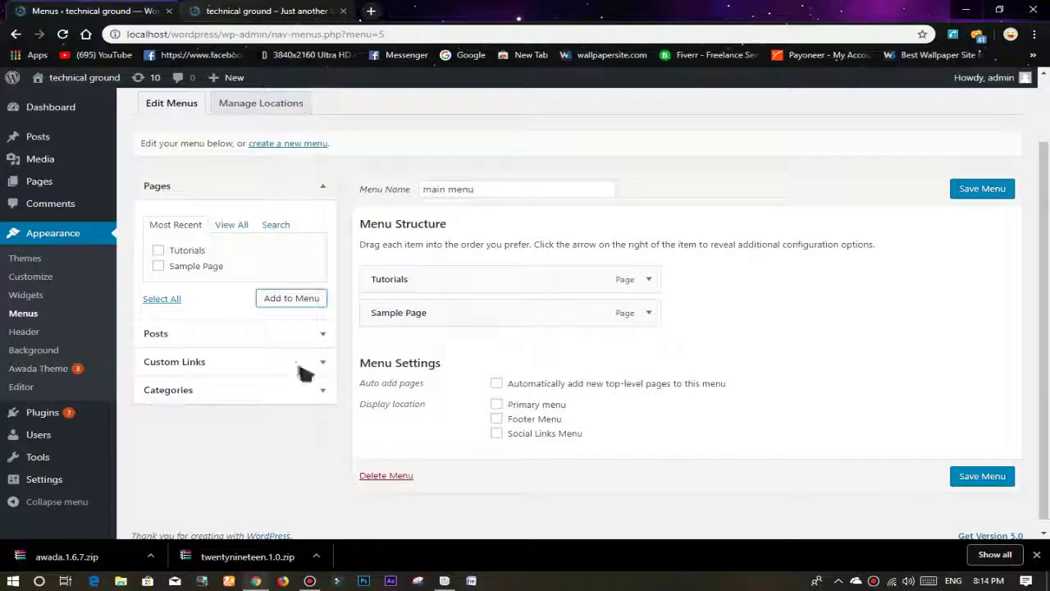
{"action": "left_click", "coordinate": [182, 336]}
{"action": "left_click", "coordinate": [158, 278]}
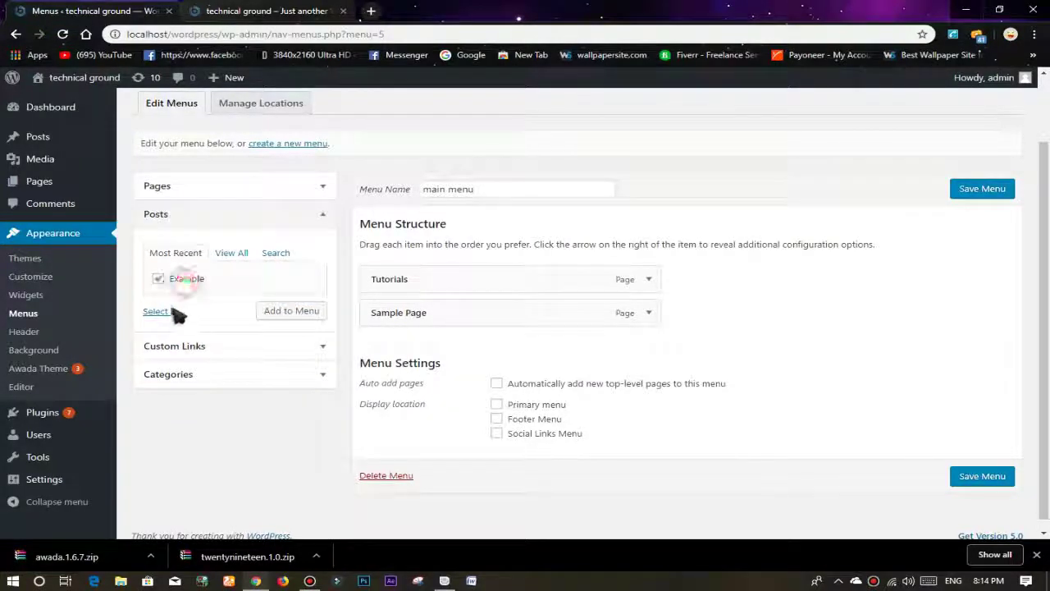
{"action": "left_click", "coordinate": [289, 314]}
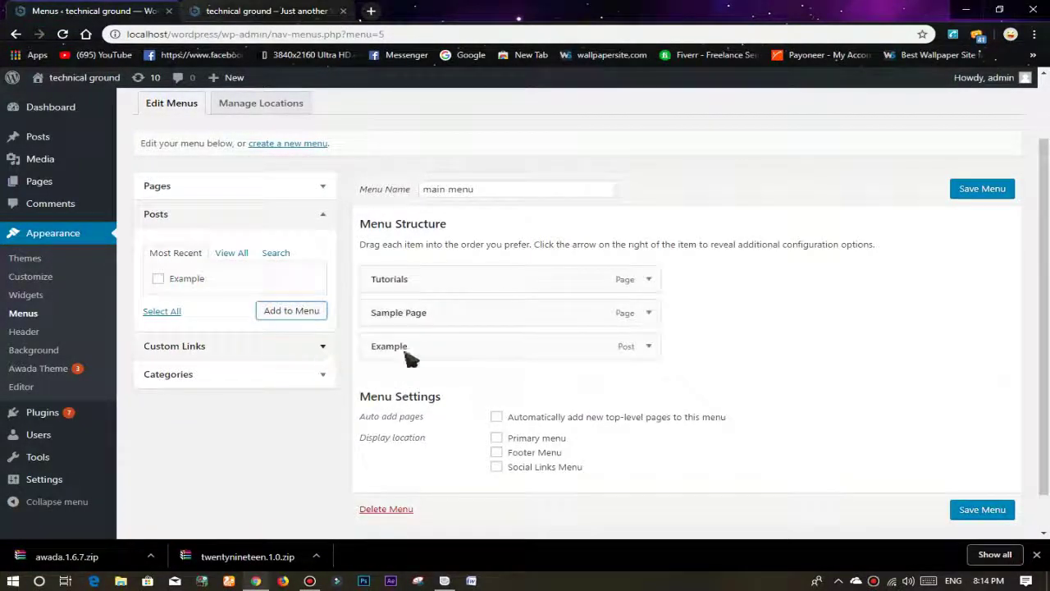
Add the tg category to the main menu and save the menu.
{"action": "scroll", "coordinate": [1015, 309], "scroll_direction": "down", "scroll_amount": 1}
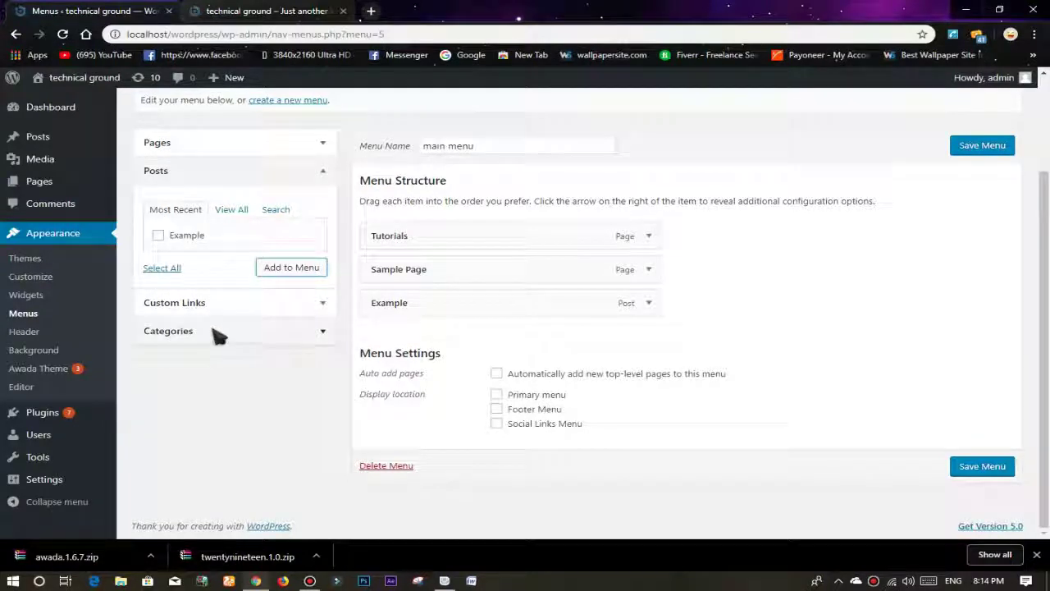
{"action": "left_click", "coordinate": [297, 331]}
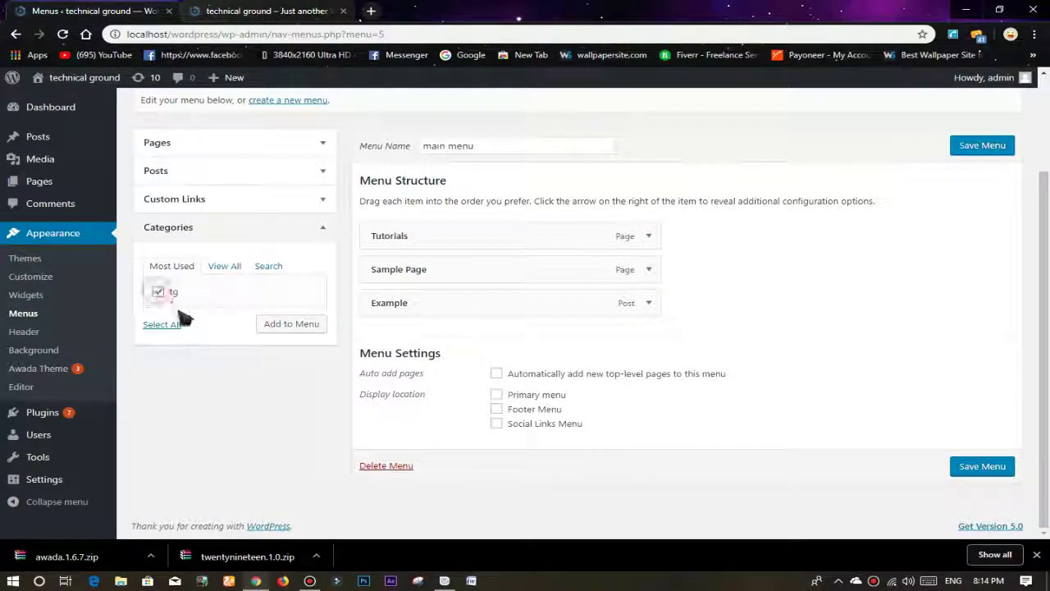
{"action": "left_click", "coordinate": [298, 325]}
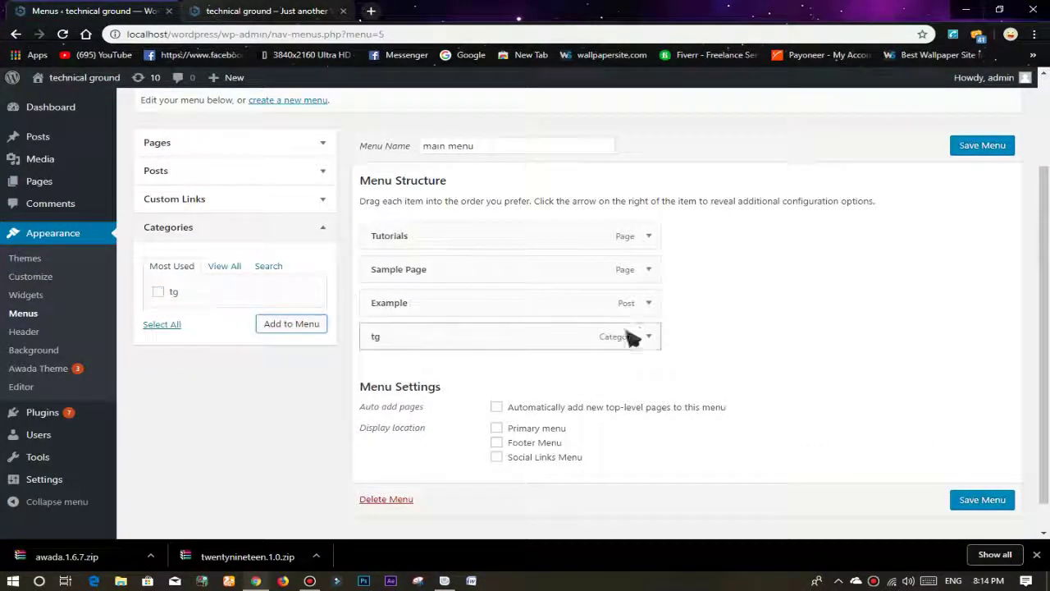
{"action": "left_click", "coordinate": [983, 504]}
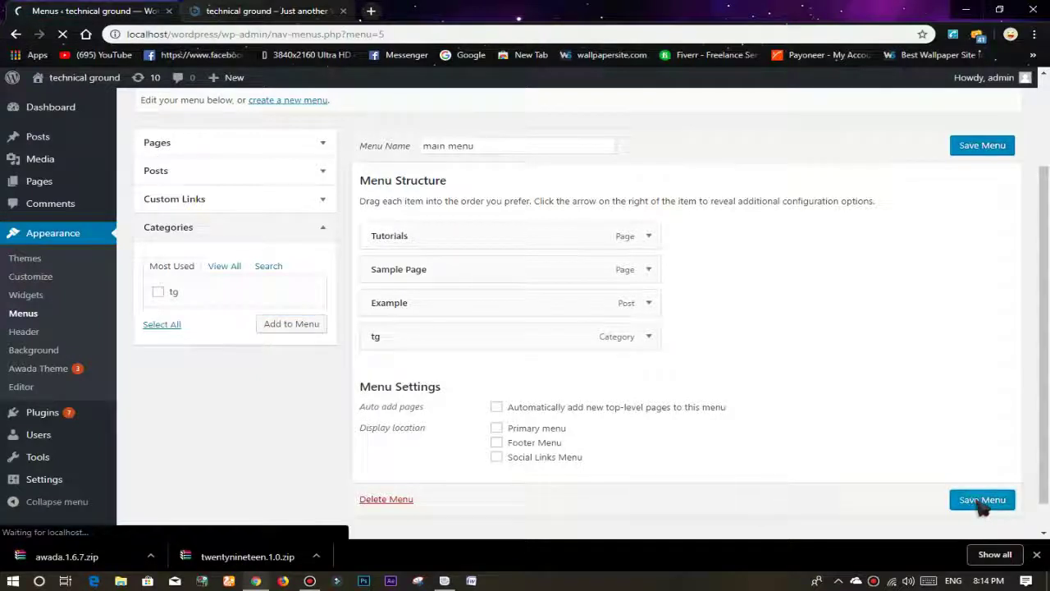
Reload the site's front page and examine the links in its header navigation.
{"action": "key", "text": "ctrl+Tab"}
{"action": "left_click", "coordinate": [62, 34]}
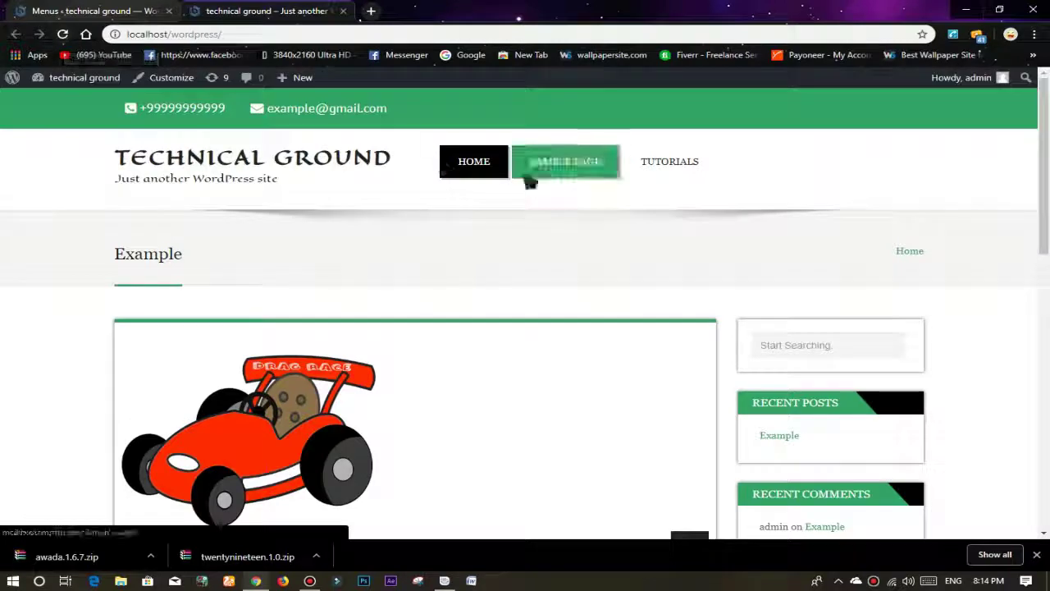
{"action": "key", "text": "ctrl+Tab"}
Save the main menu again on the Menus admin page, leaving all display locations unassigned.
{"action": "left_click", "coordinate": [985, 314]}
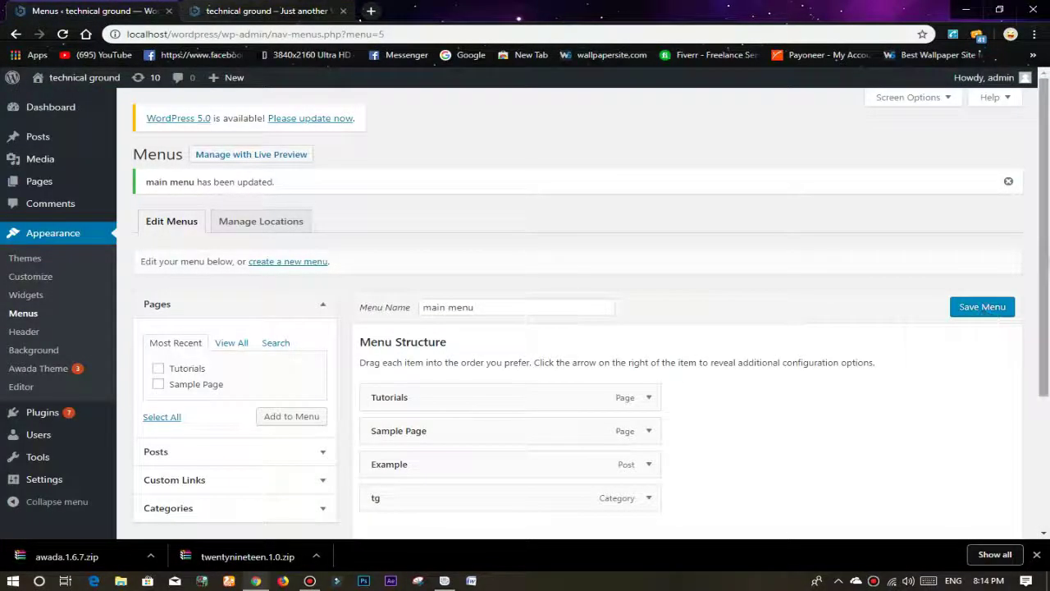
{"action": "scroll", "coordinate": [656, 328], "scroll_direction": "down", "scroll_amount": 2}
{"action": "scroll", "coordinate": [1020, 432], "scroll_direction": "down", "scroll_amount": 2}
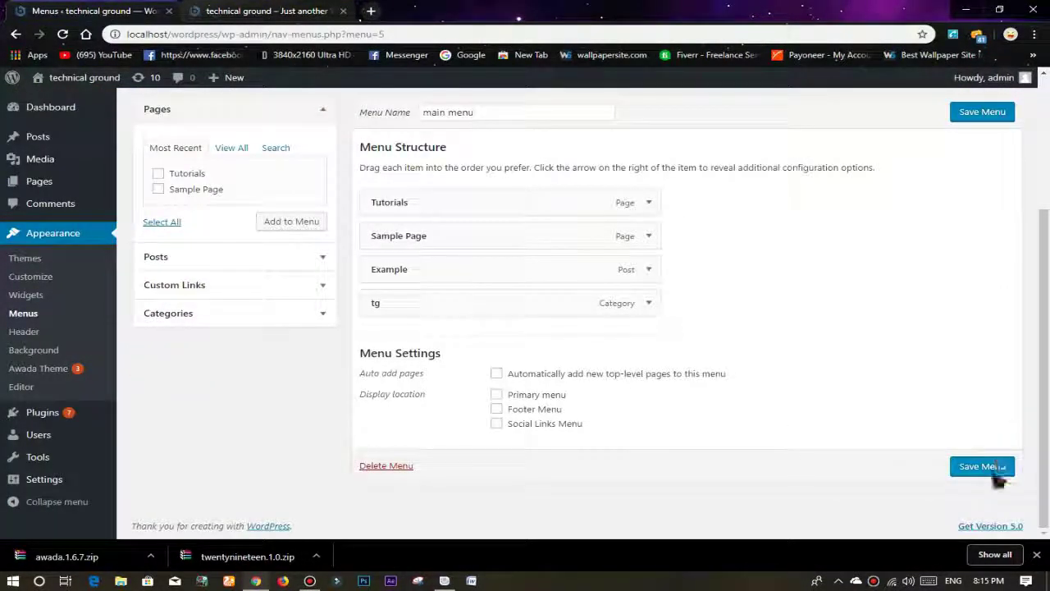
{"action": "left_click", "coordinate": [994, 468]}
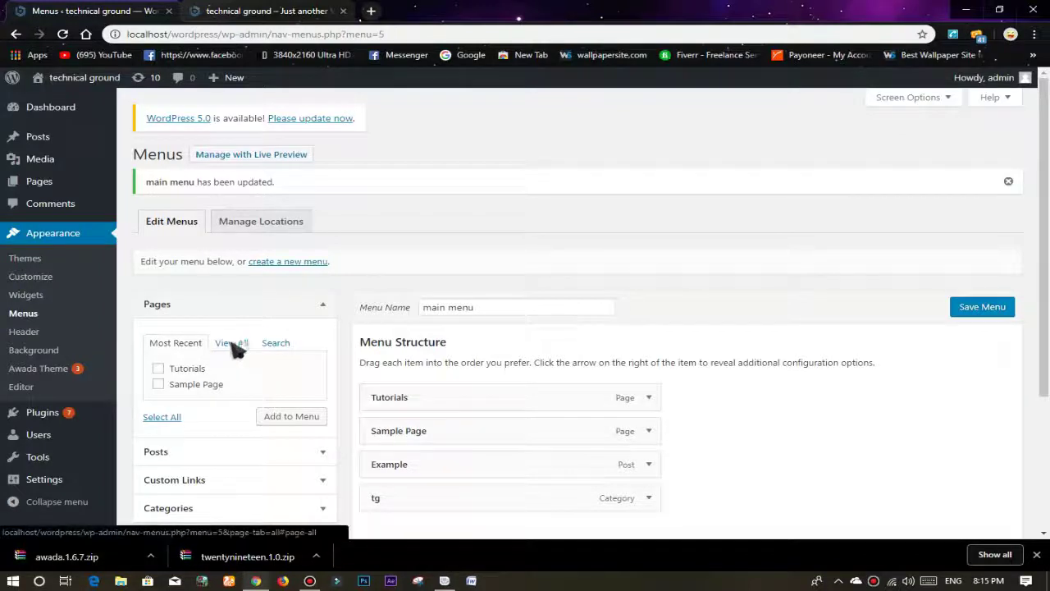
Add the Tutorials and Sample Page pages to the menu structure a second time.
{"action": "left_click", "coordinate": [159, 369]}
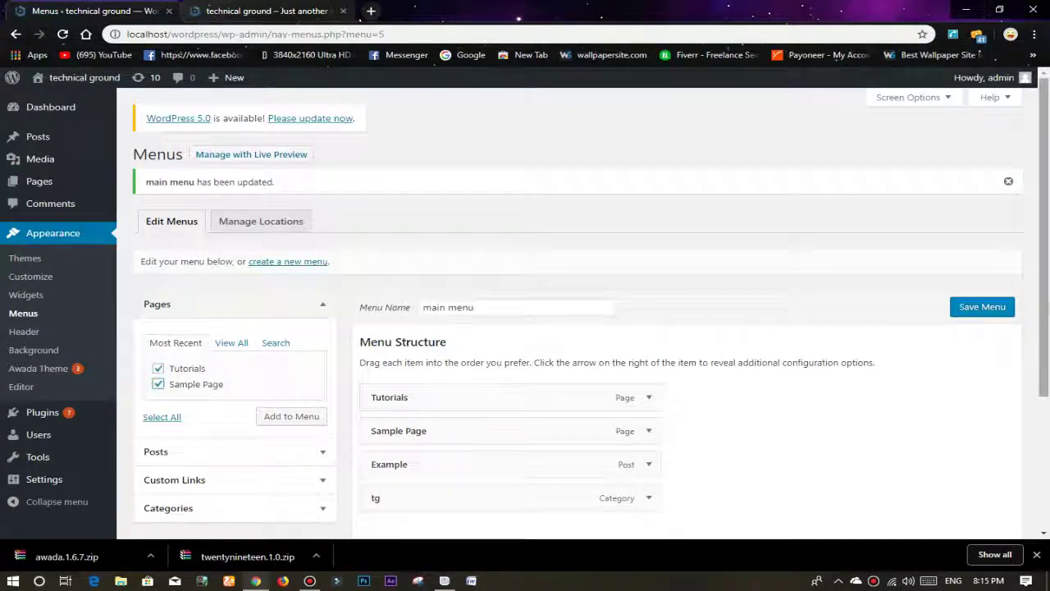
{"action": "scroll", "coordinate": [525, 385], "scroll_direction": "down", "scroll_amount": 2}
{"action": "left_click", "coordinate": [315, 265]}
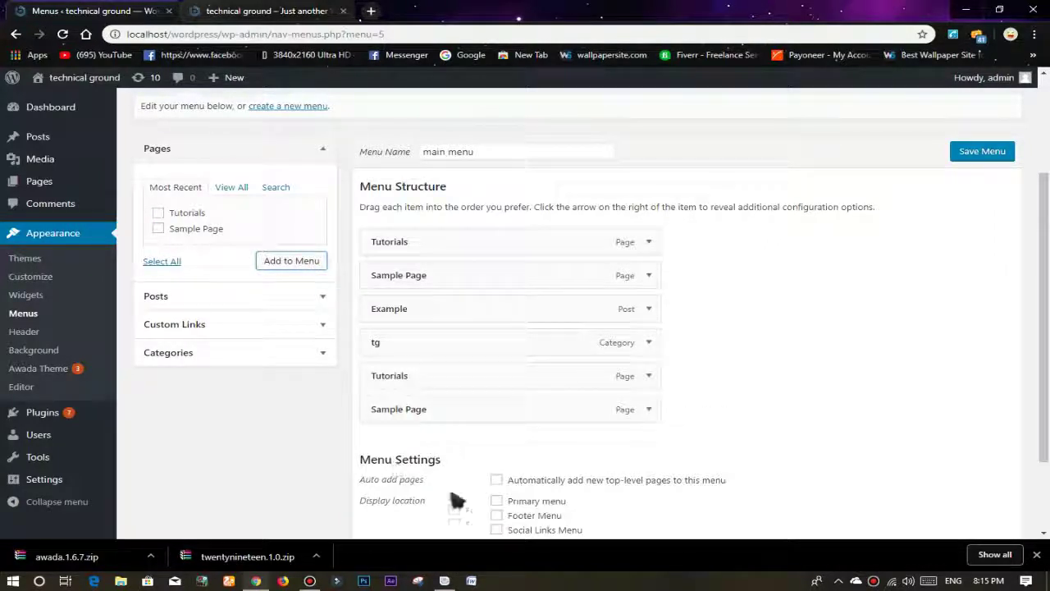
{"action": "scroll", "coordinate": [369, 459], "scroll_direction": "down", "scroll_amount": 2}
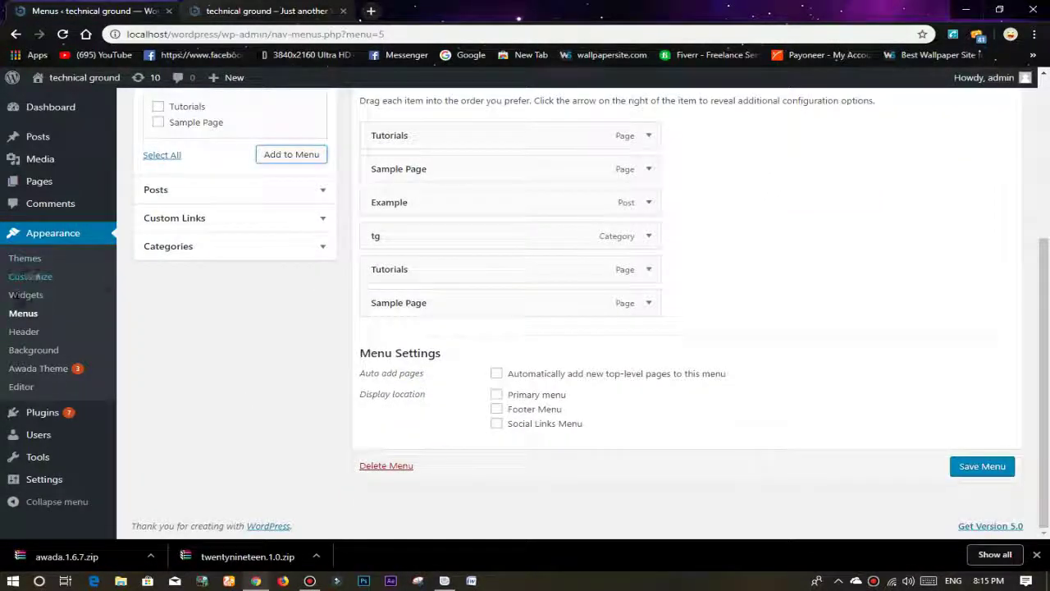
Leave the menu without saving and set the Customizer header image to the green Android robot, cropped to nearly its full height.
{"action": "left_click", "coordinate": [18, 335]}
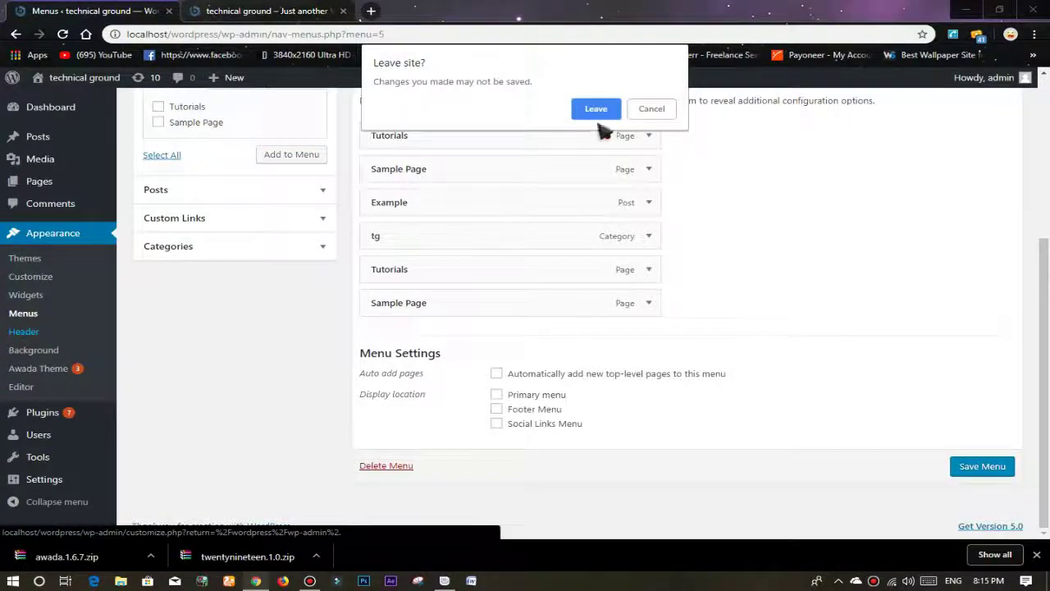
{"action": "left_click", "coordinate": [603, 115]}
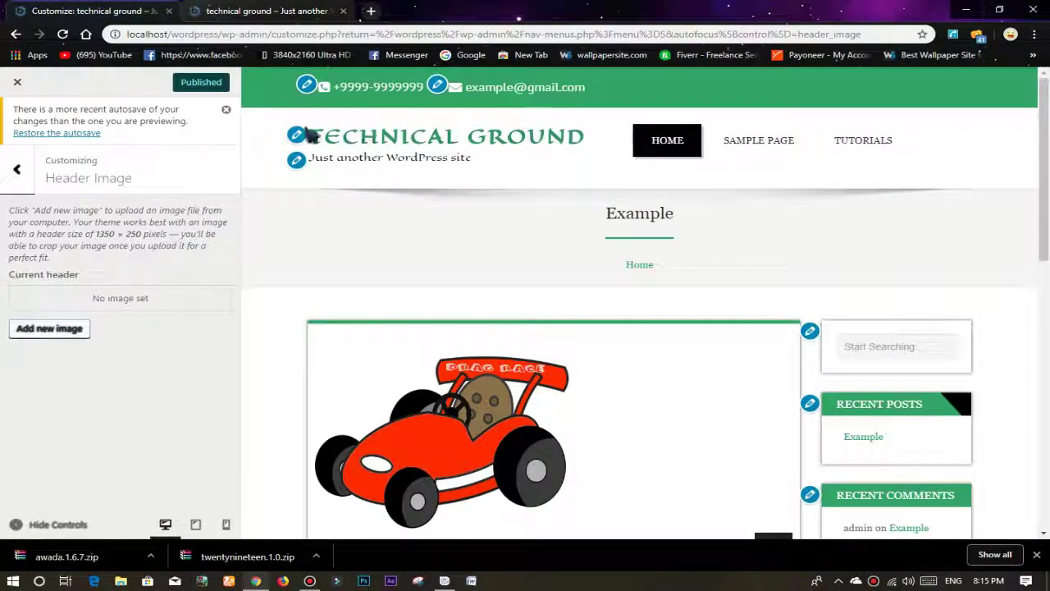
{"action": "left_click", "coordinate": [72, 338]}
{"action": "left_click", "coordinate": [229, 247]}
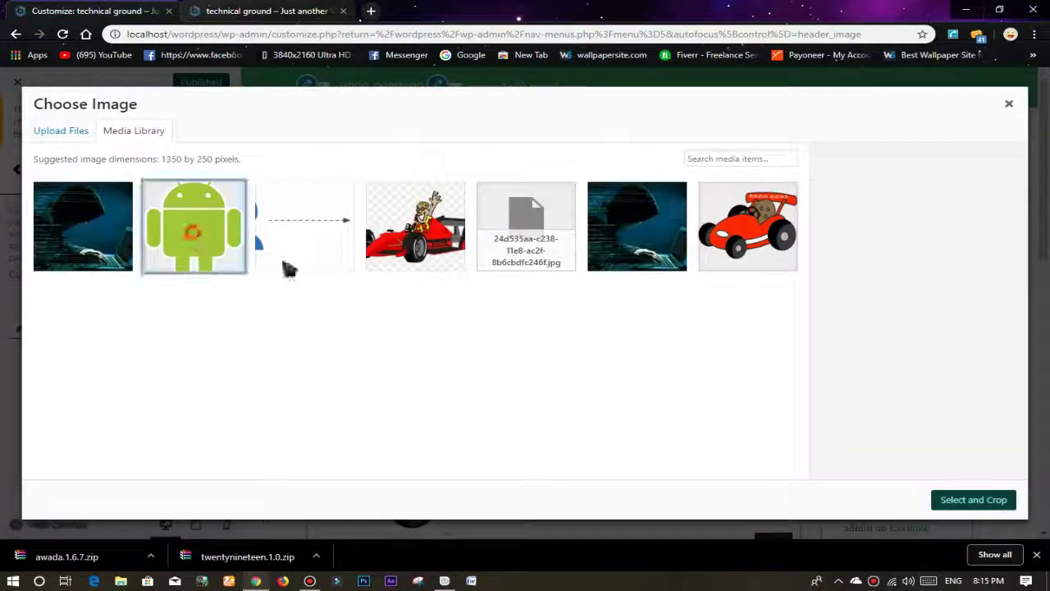
{"action": "left_click", "coordinate": [965, 502]}
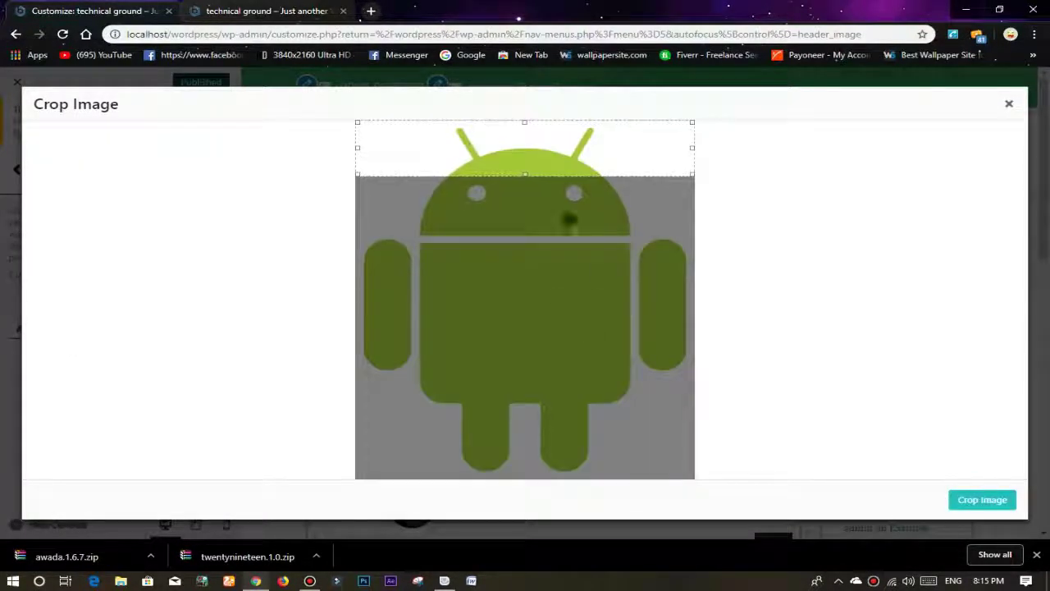
{"action": "left_click_drag", "start_coordinate": [568, 176], "coordinate": [520, 490]}
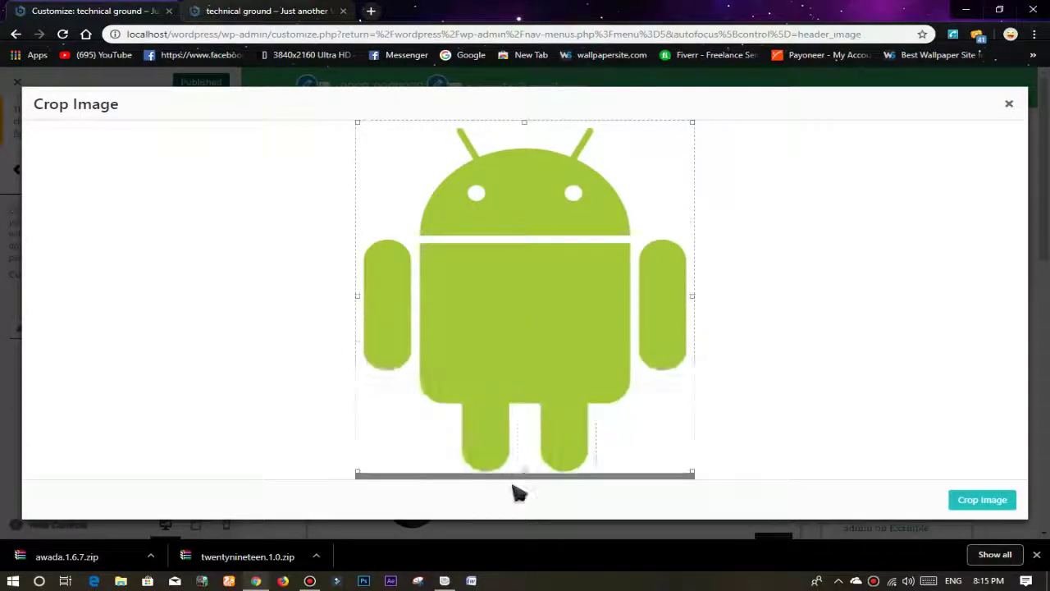
{"action": "left_click", "coordinate": [976, 501]}
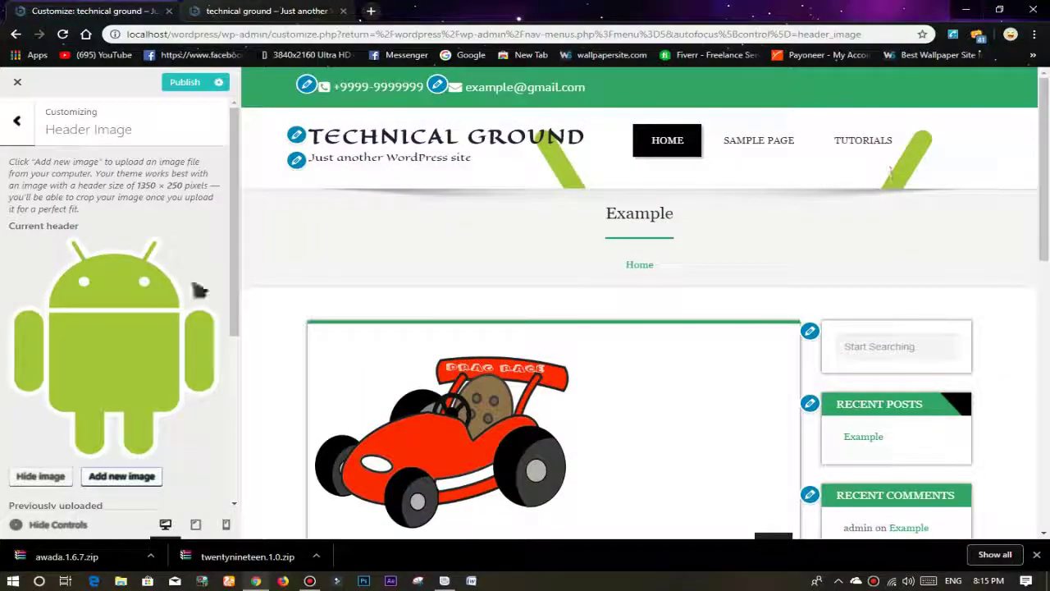
Replace the header image with the cartoon racing car picture, cropped to a wide strip around the waving driver.
{"action": "left_click", "coordinate": [119, 479]}
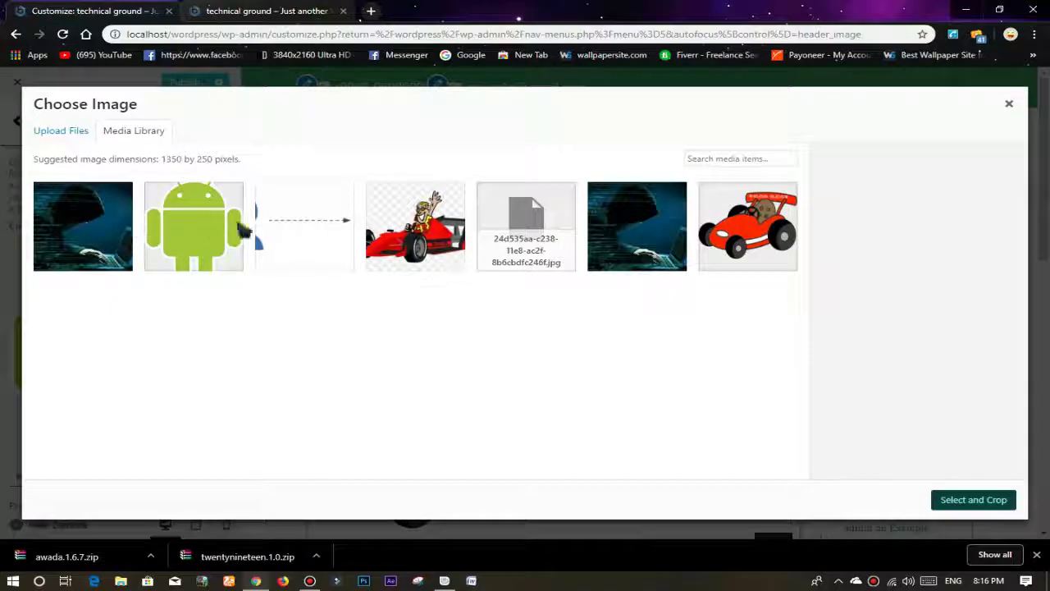
{"action": "left_click", "coordinate": [428, 240]}
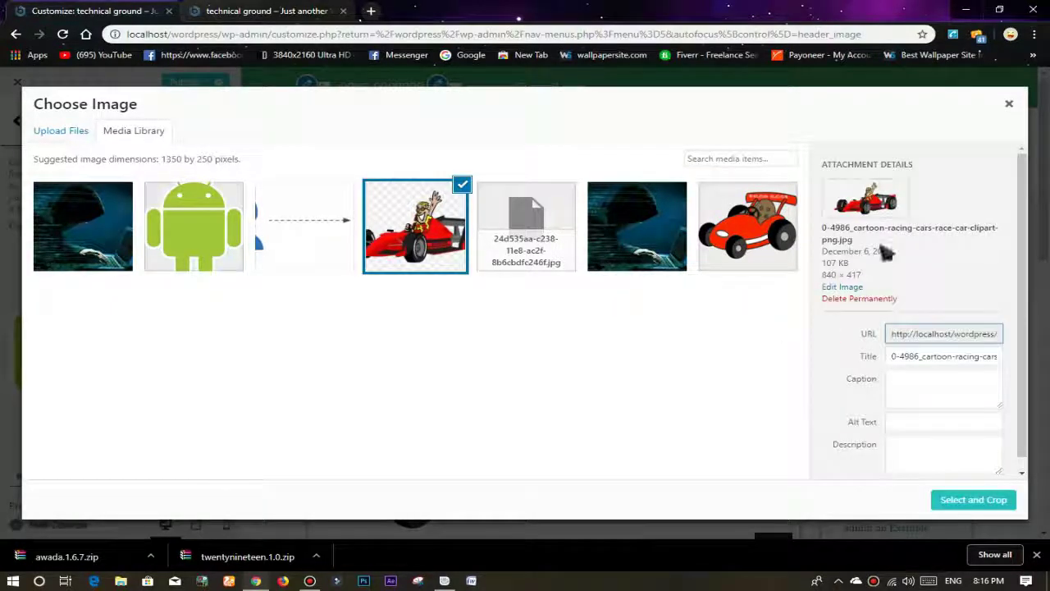
{"action": "left_click", "coordinate": [956, 501]}
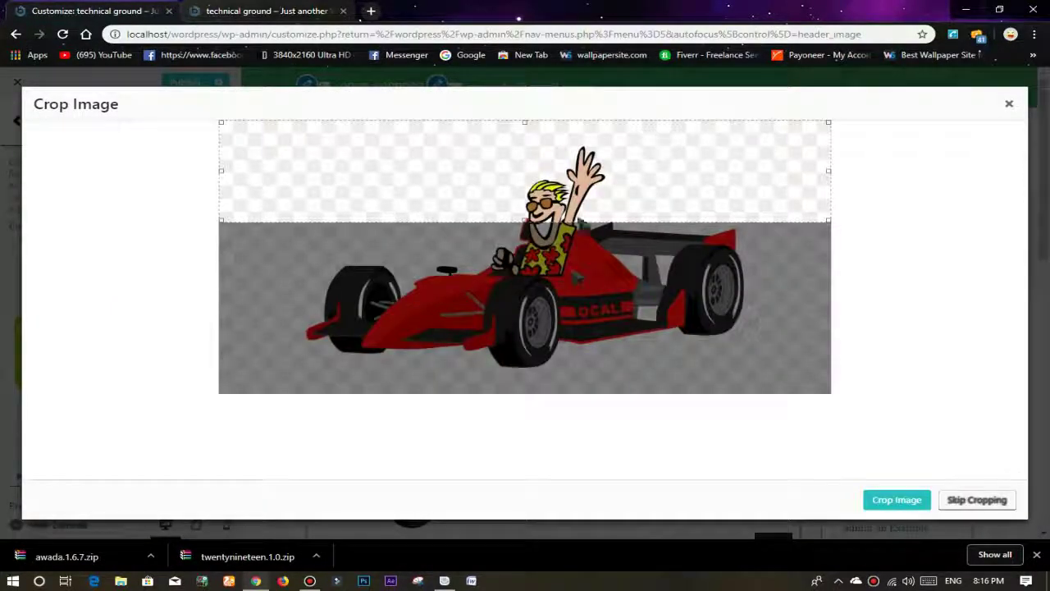
{"action": "left_click_drag", "start_coordinate": [587, 182], "coordinate": [590, 207]}
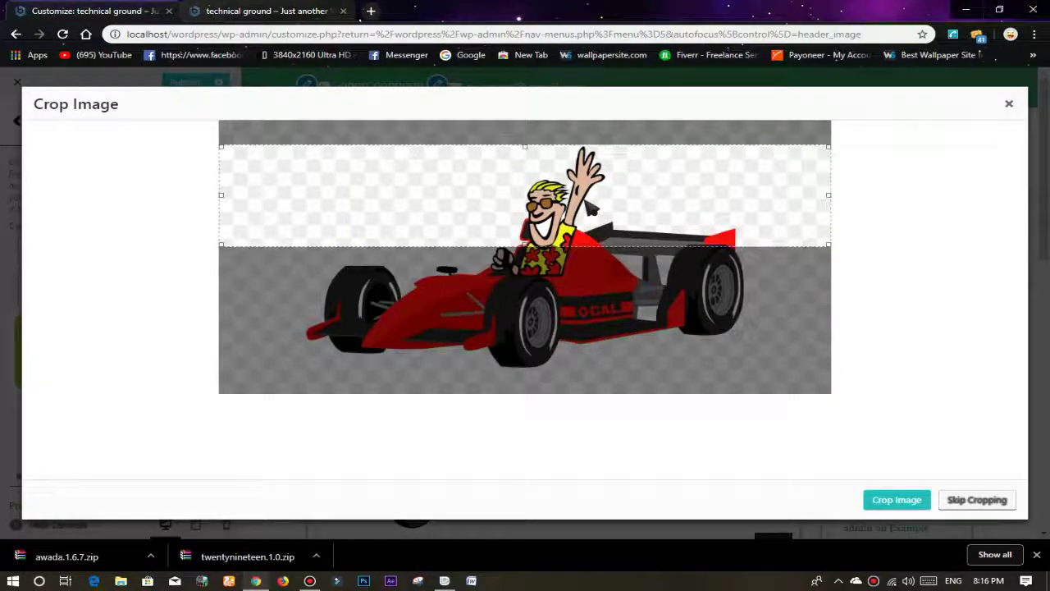
{"action": "left_click", "coordinate": [902, 502]}
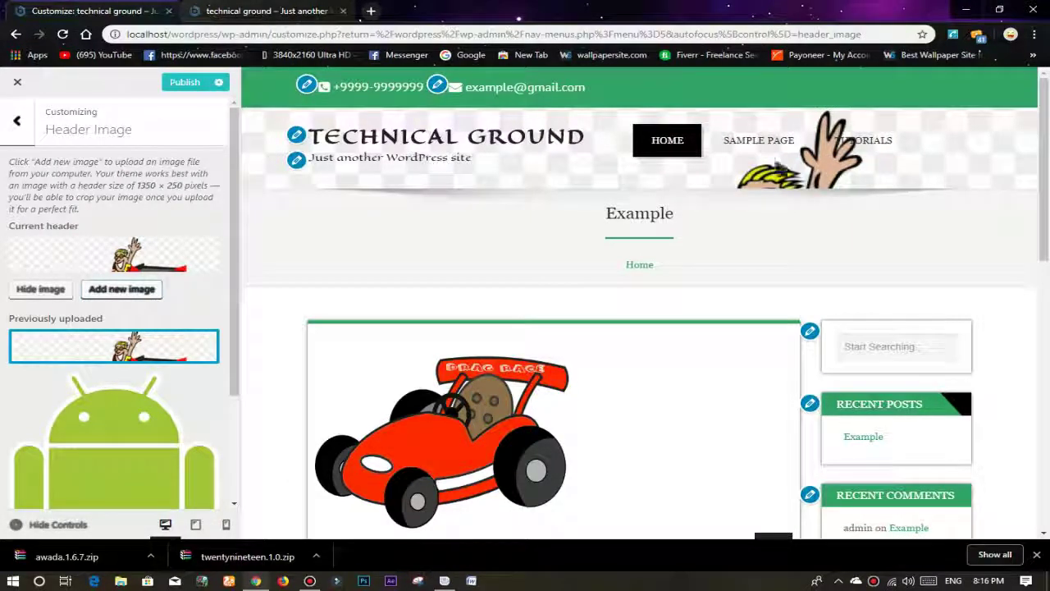
Review the page preview down to the footer and leave the Customizer without publishing the header image.
{"action": "scroll", "coordinate": [1026, 169], "scroll_direction": "down", "scroll_amount": 2}
{"action": "scroll", "coordinate": [1028, 171], "scroll_direction": "down", "scroll_amount": 7}
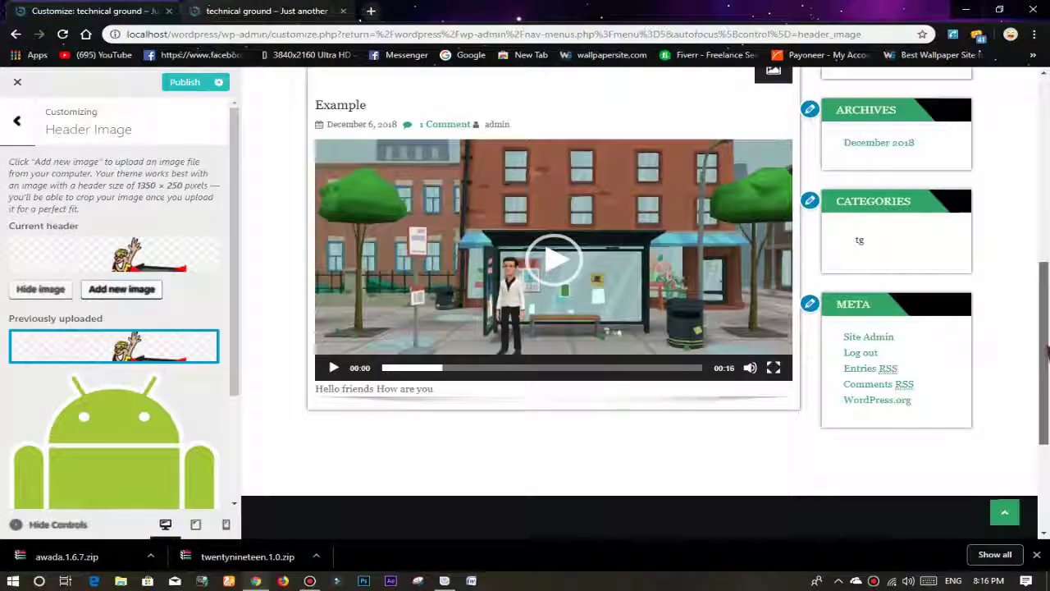
{"action": "scroll", "coordinate": [1046, 394], "scroll_direction": "down", "scroll_amount": 3}
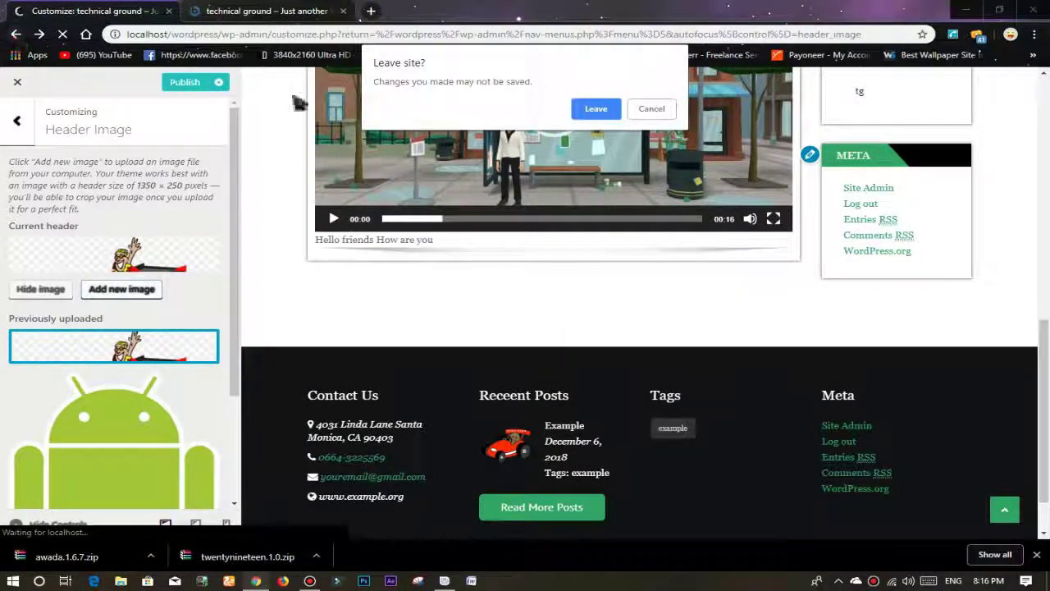
{"action": "left_click", "coordinate": [591, 110]}
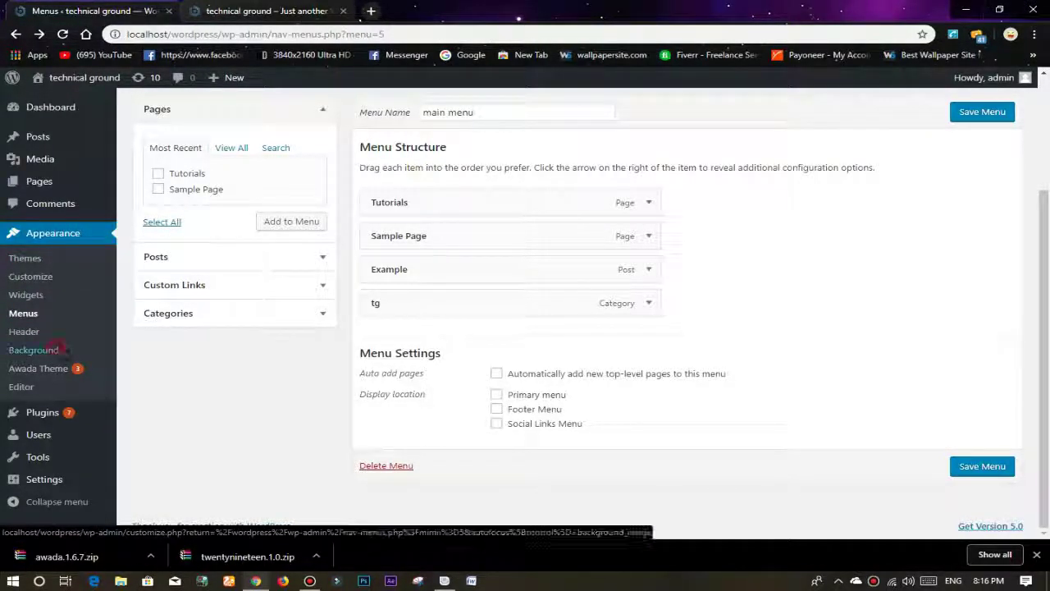
Open the Customizer through the Background settings link and close it without changes.
{"action": "left_click", "coordinate": [56, 350]}
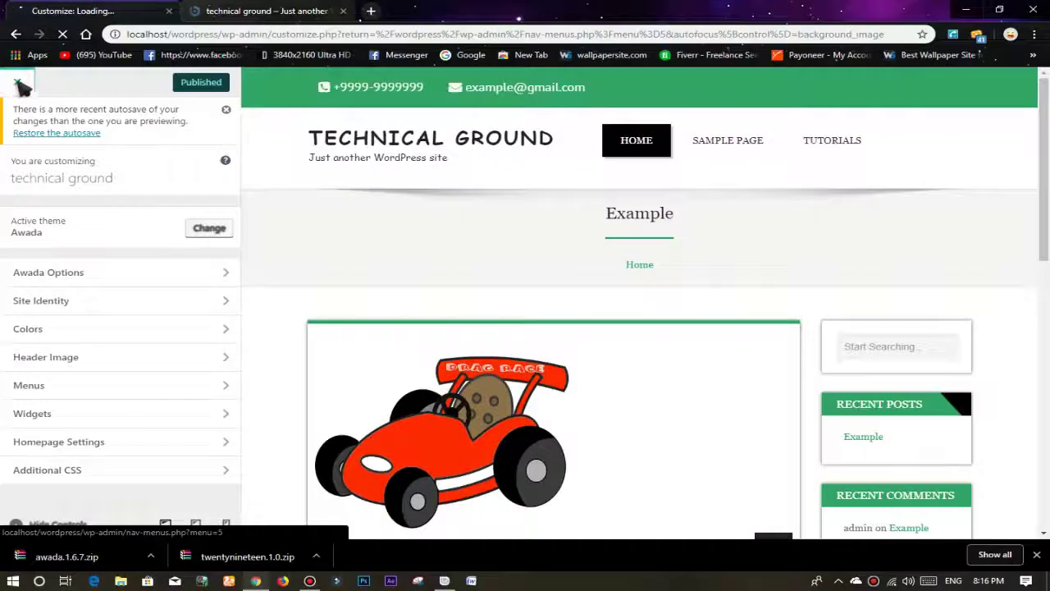
{"action": "left_click", "coordinate": [21, 86]}
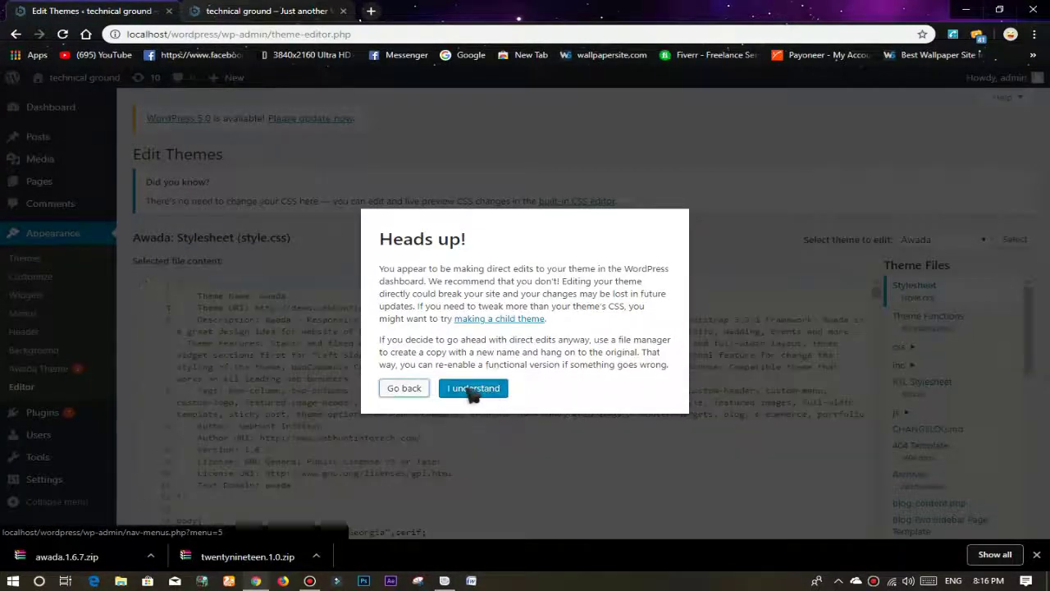
Accept the theme editor's warning to look through Awada's style.css, and open the Awada Theme page.
{"action": "left_click", "coordinate": [471, 389]}
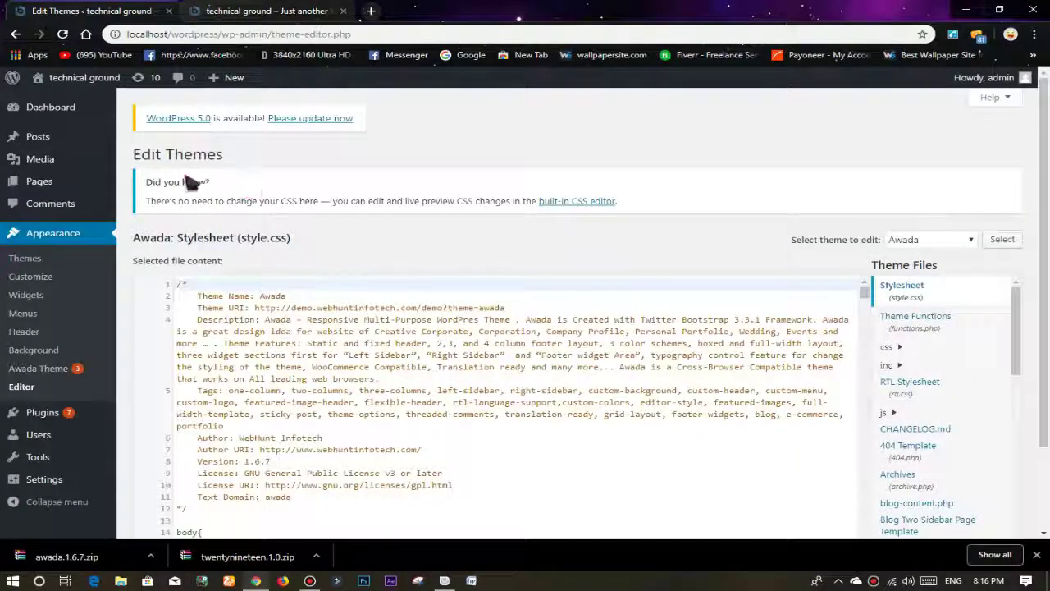
{"action": "left_click_drag", "start_coordinate": [864, 300], "coordinate": [870, 324]}
{"action": "left_click_drag", "start_coordinate": [867, 338], "coordinate": [860, 302]}
{"action": "left_click", "coordinate": [59, 371]}
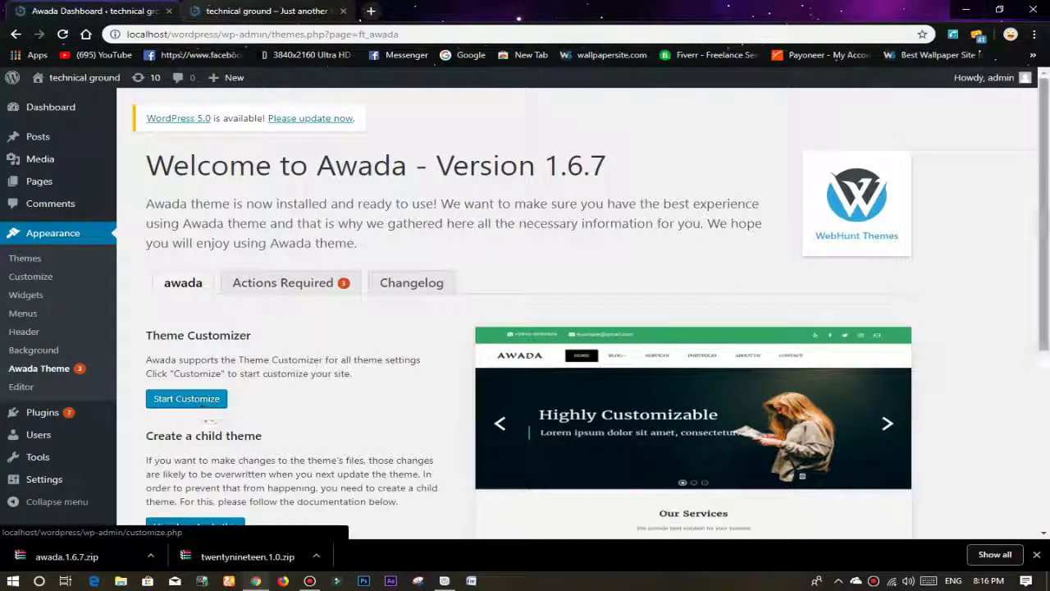
Review the Awada welcome page down to its support section and return to the start of the page.
{"action": "scroll", "coordinate": [1022, 255], "scroll_direction": "down", "scroll_amount": 2}
{"action": "scroll", "coordinate": [1022, 254], "scroll_direction": "down", "scroll_amount": 2}
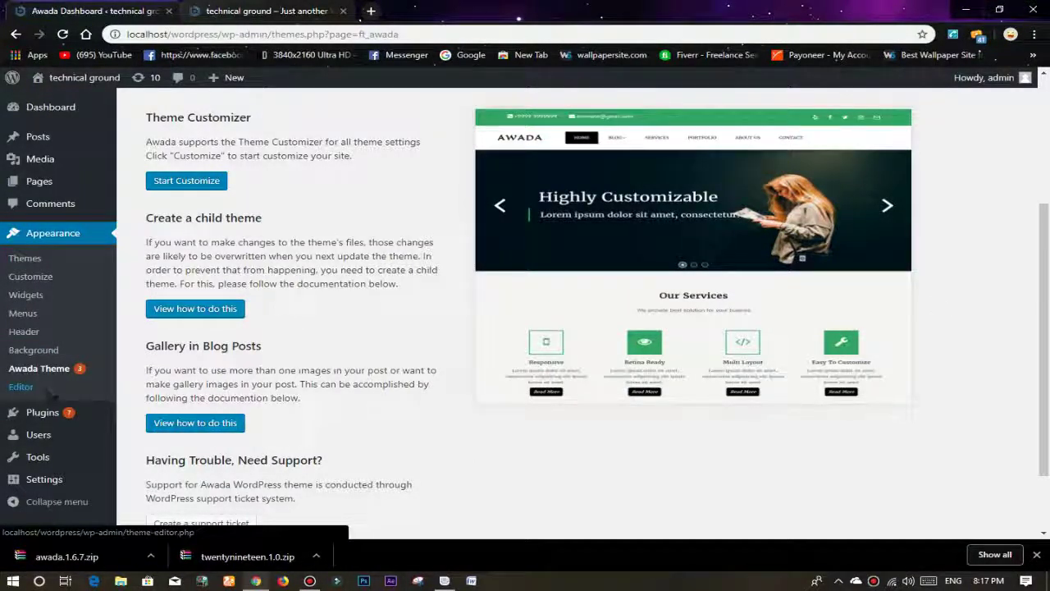
{"action": "scroll", "coordinate": [910, 422], "scroll_direction": "down", "scroll_amount": 2}
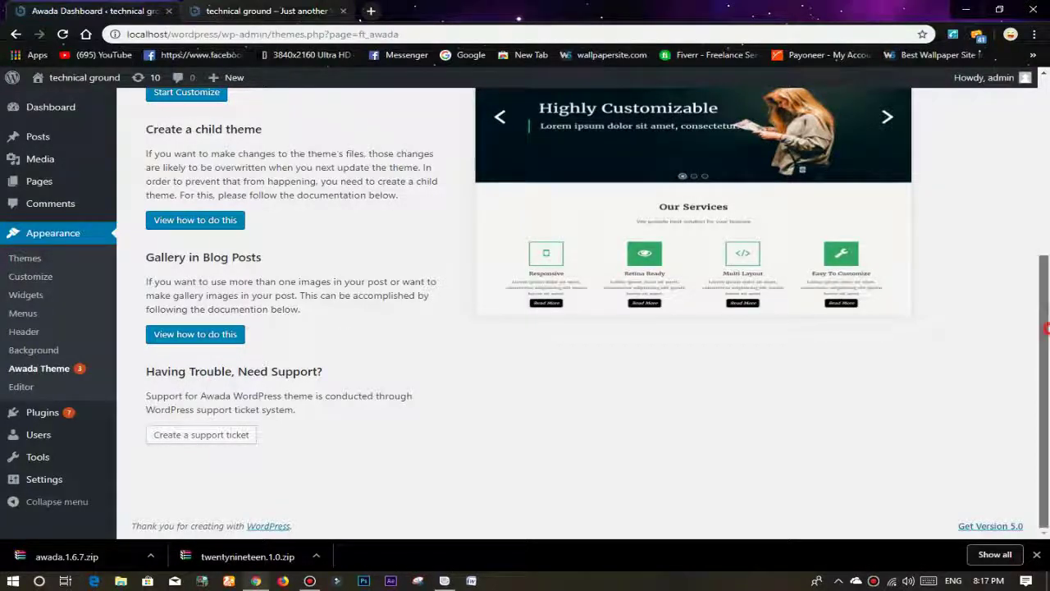
{"action": "left_click_drag", "start_coordinate": [1044, 328], "coordinate": [1032, 150]}
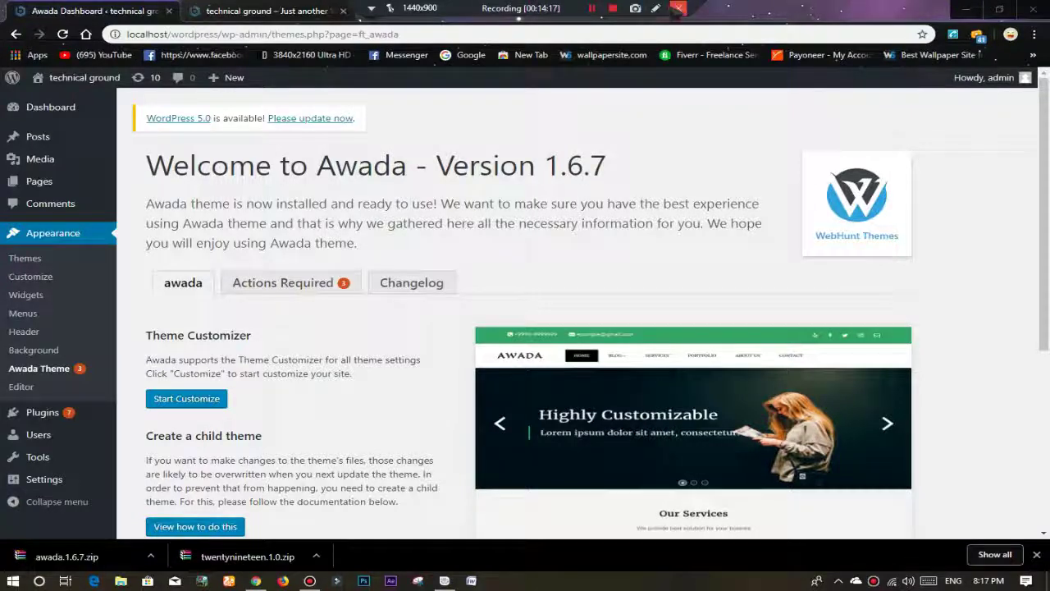
Outline the Plugins menu entry with a red rectangle in the screen recorder's drawing overlay and close the overlay.
{"action": "left_click", "coordinate": [655, 8]}
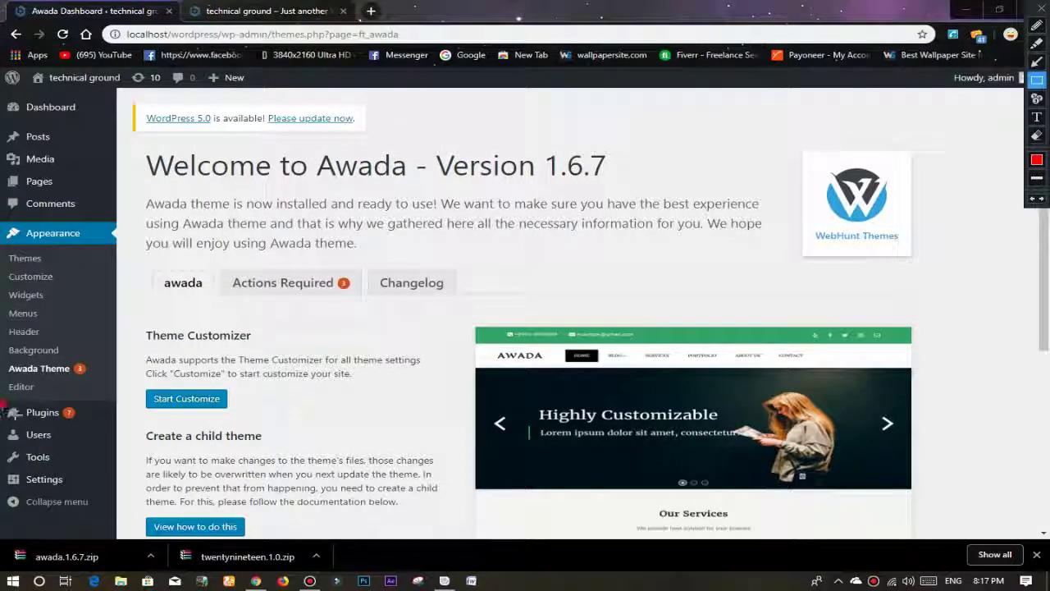
{"action": "mouse_move", "coordinate": [2, 402]}
{"action": "left_mouse_down"}
{"action": "mouse_move", "coordinate": [70, 434]}
{"action": "mouse_move", "coordinate": [118, 434]}
{"action": "left_mouse_up"}
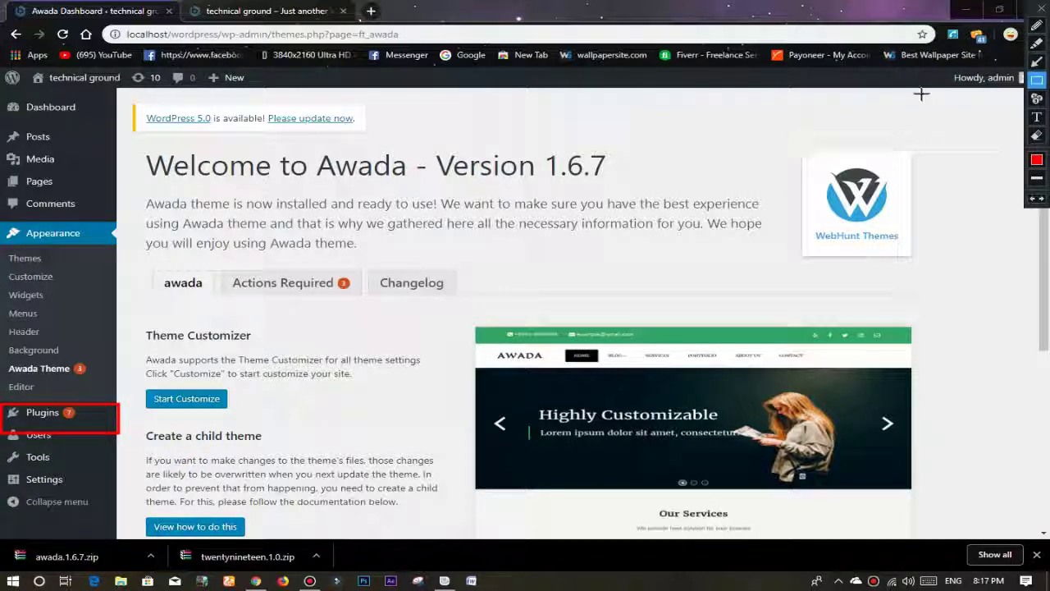
{"action": "key", "text": "Escape"}
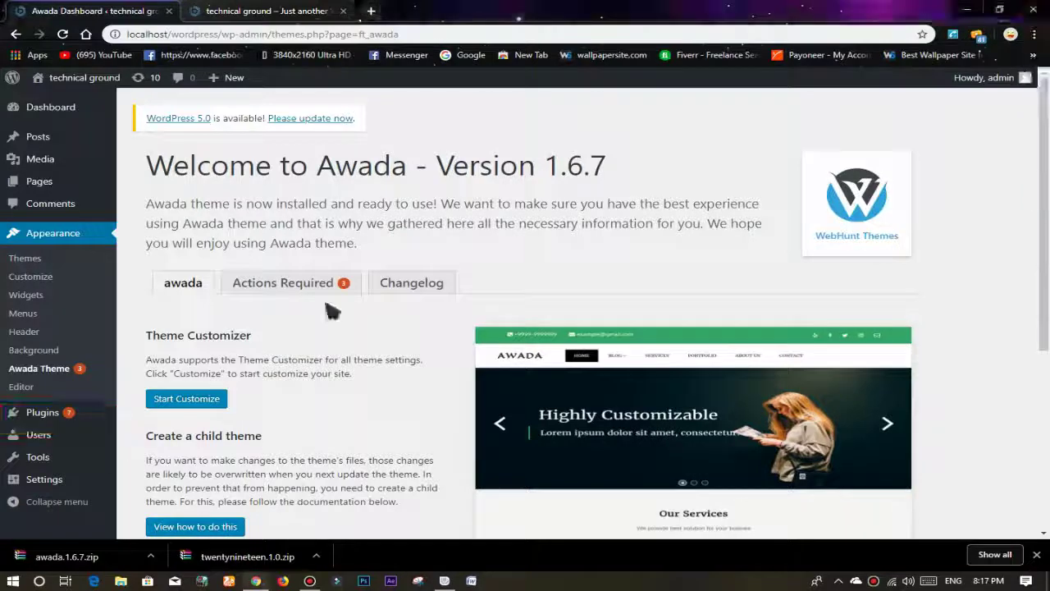
Look over the Tools and Settings entries and the Awada support section, and collapse the admin menu to icons.
{"action": "mouse_move", "coordinate": [41, 459]}
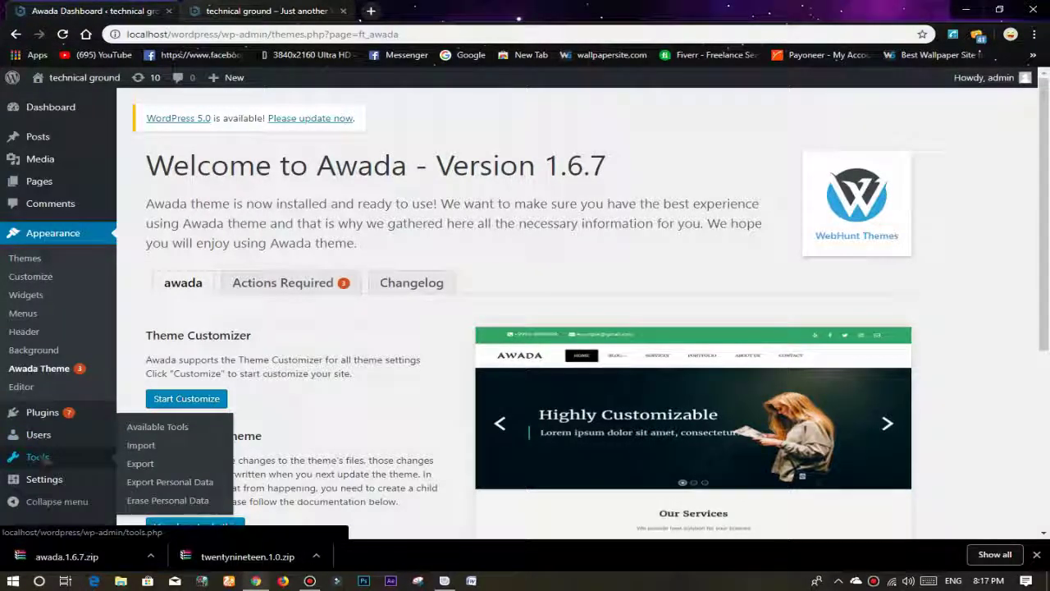
{"action": "mouse_move", "coordinate": [53, 481]}
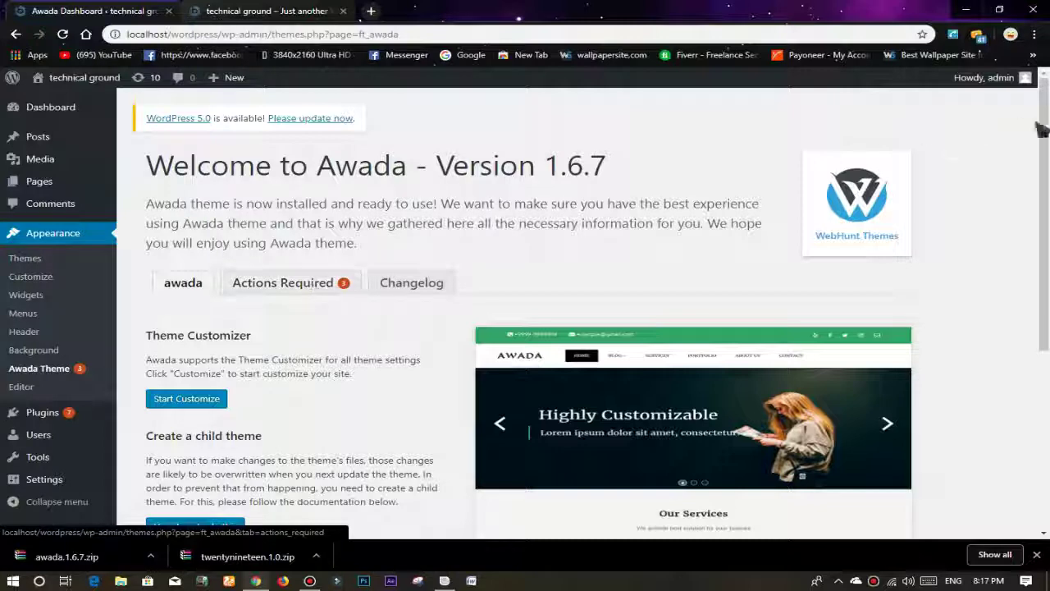
{"action": "scroll", "coordinate": [316, 291], "scroll_direction": "down", "scroll_amount": 4}
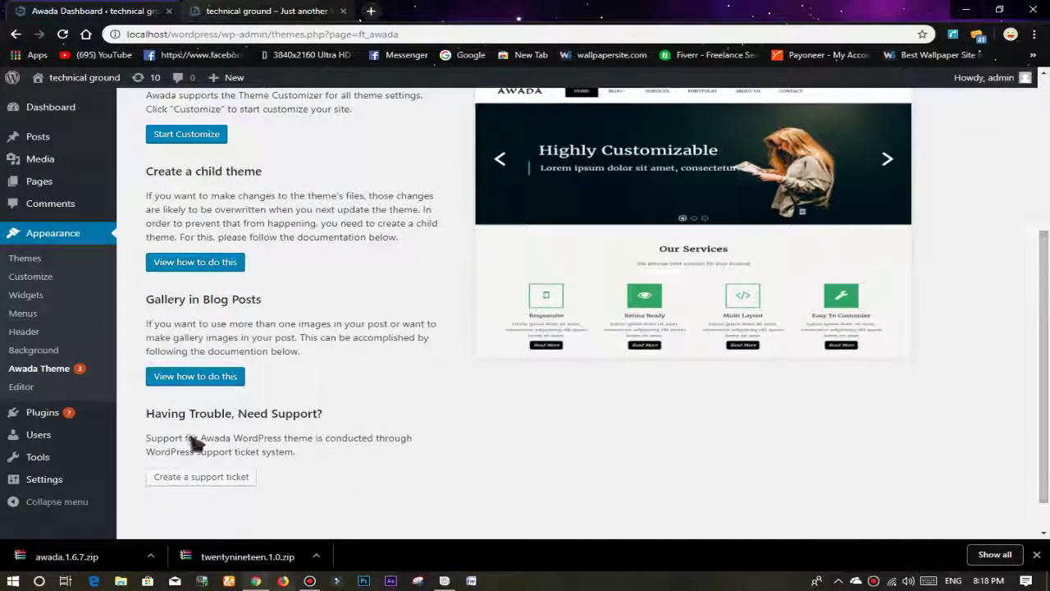
{"action": "left_click", "coordinate": [70, 501]}
View the technical ground site's home page with its menu and Example post.
{"action": "left_click", "coordinate": [271, 10]}
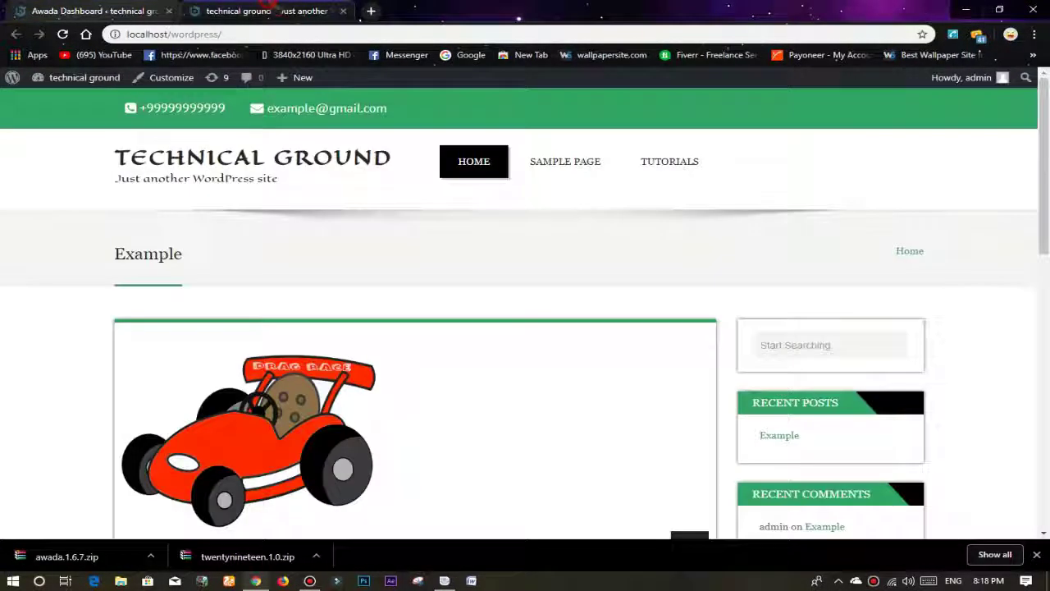
{"action": "scroll", "coordinate": [643, 212], "scroll_direction": "down", "scroll_amount": 5}
{"action": "scroll", "coordinate": [535, 232], "scroll_direction": "up", "scroll_amount": 5}
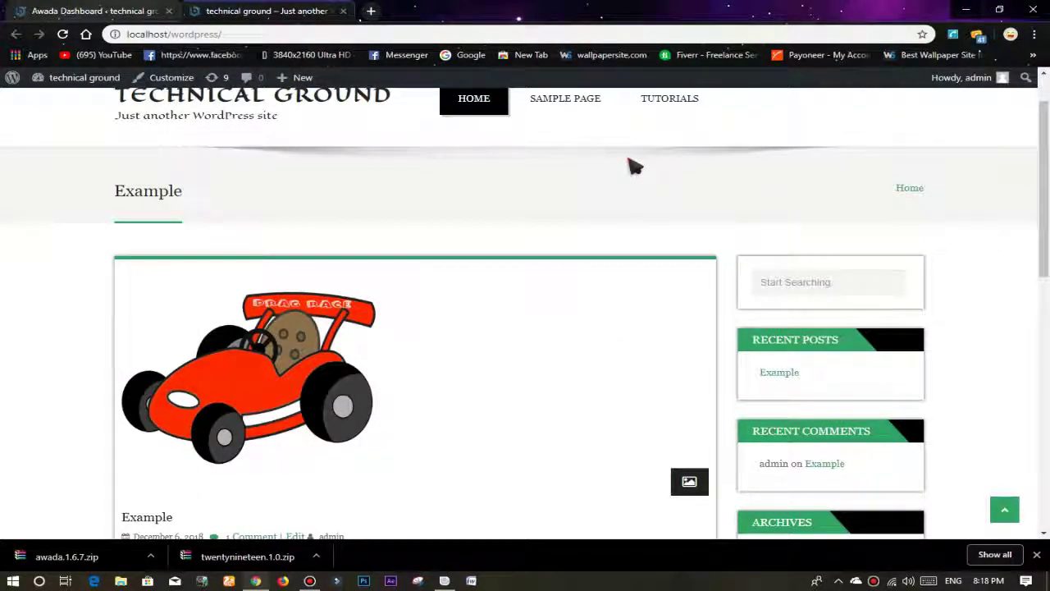
Return to the Awada Dashboard page and examine the Plugins, Users and Tools submenus of the collapsed admin menu.
{"action": "key", "text": "ctrl+shift+Tab"}
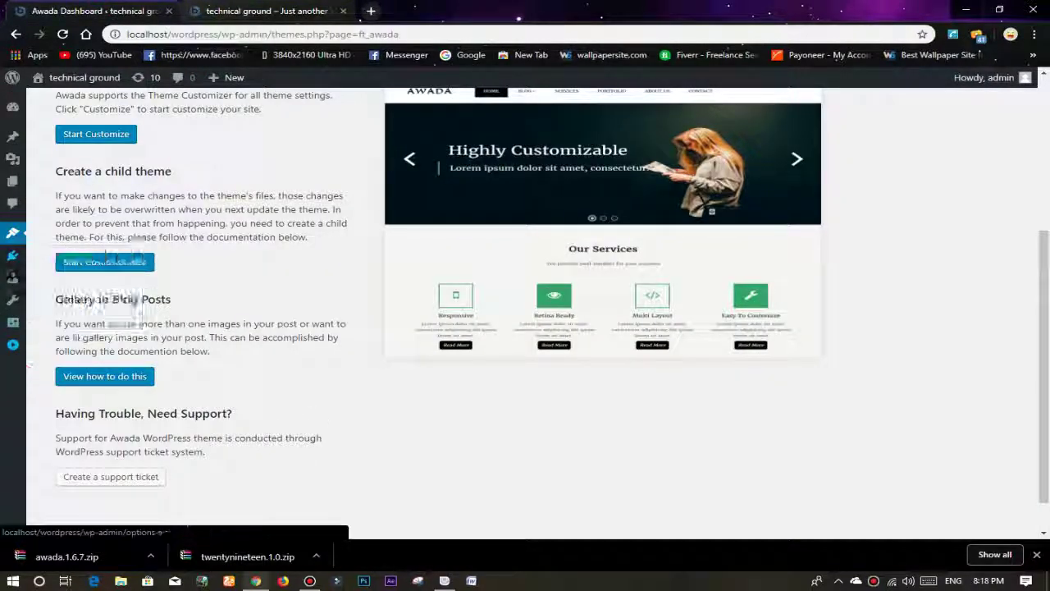
{"action": "mouse_move", "coordinate": [92, 278]}
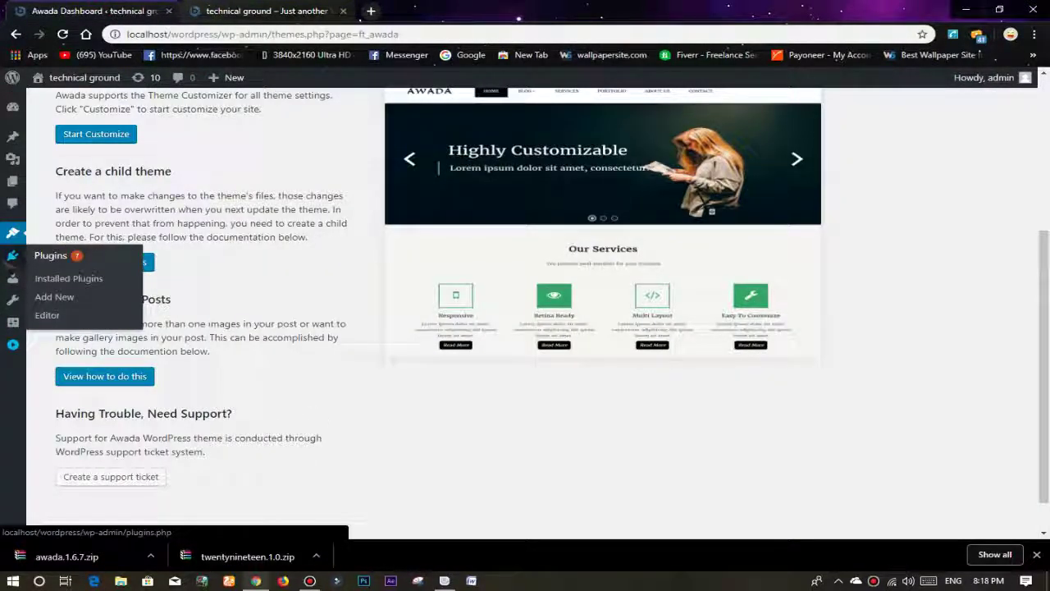
{"action": "mouse_move", "coordinate": [14, 276]}
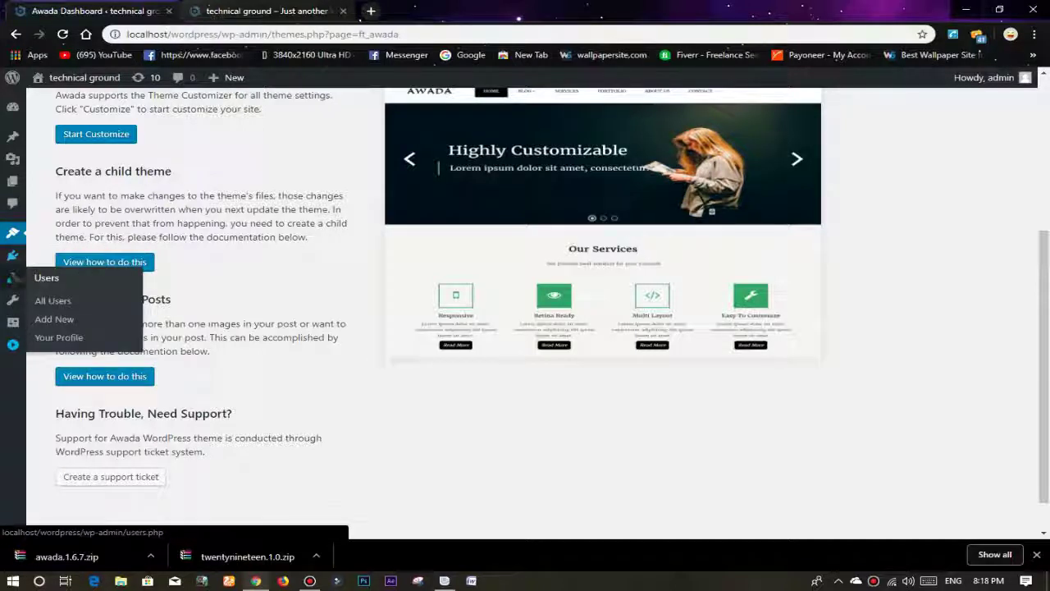
{"action": "mouse_move", "coordinate": [13, 300]}
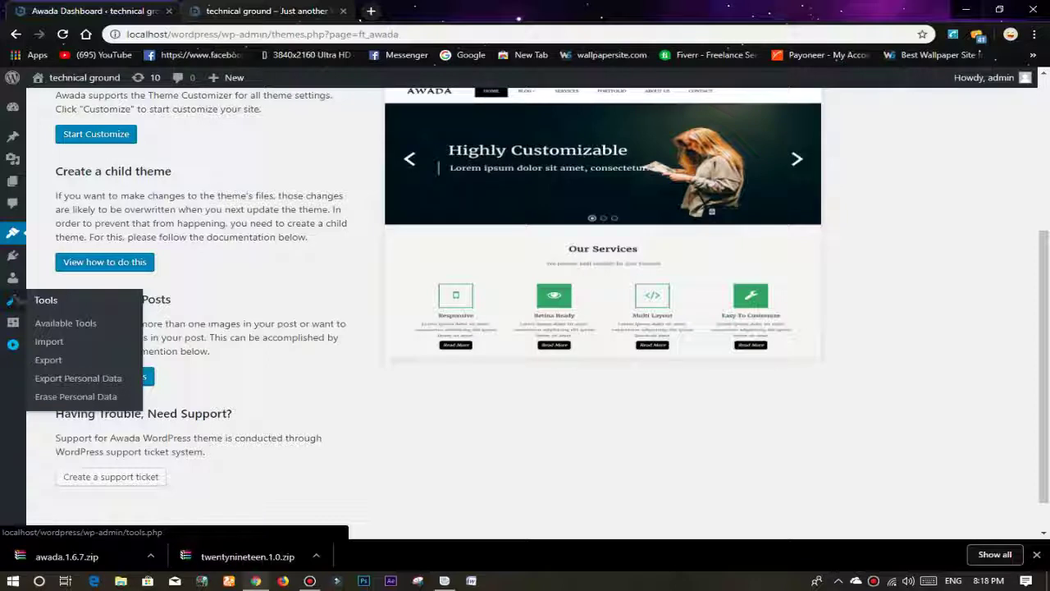
Outline the collapsed menu's icons from Plugins downward with red rectangles in the recorder's drawing overlay and close it.
{"action": "mouse_move", "coordinate": [543, 8]}
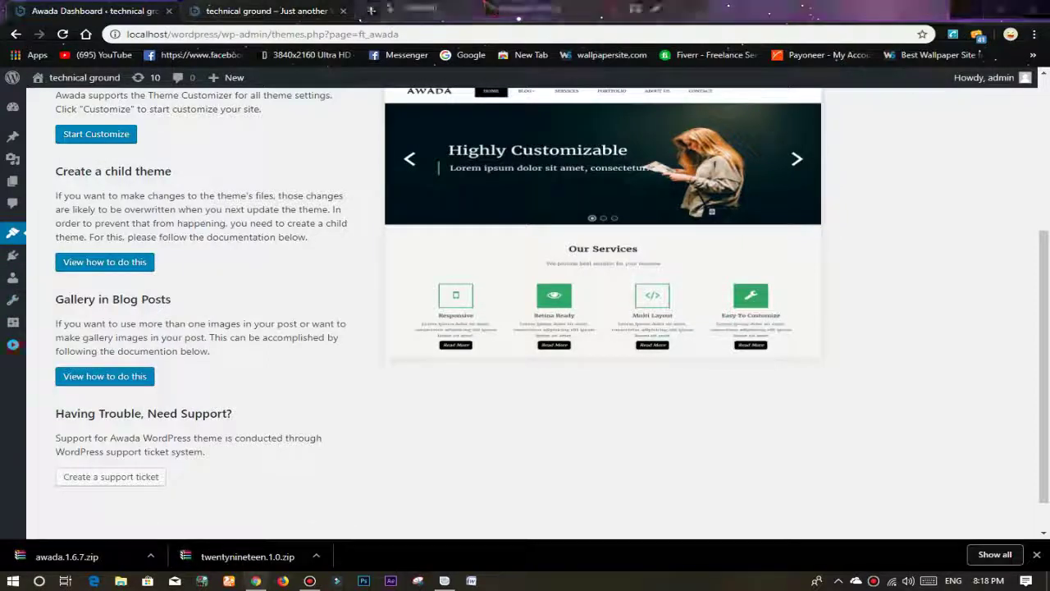
{"action": "left_click", "coordinate": [655, 8]}
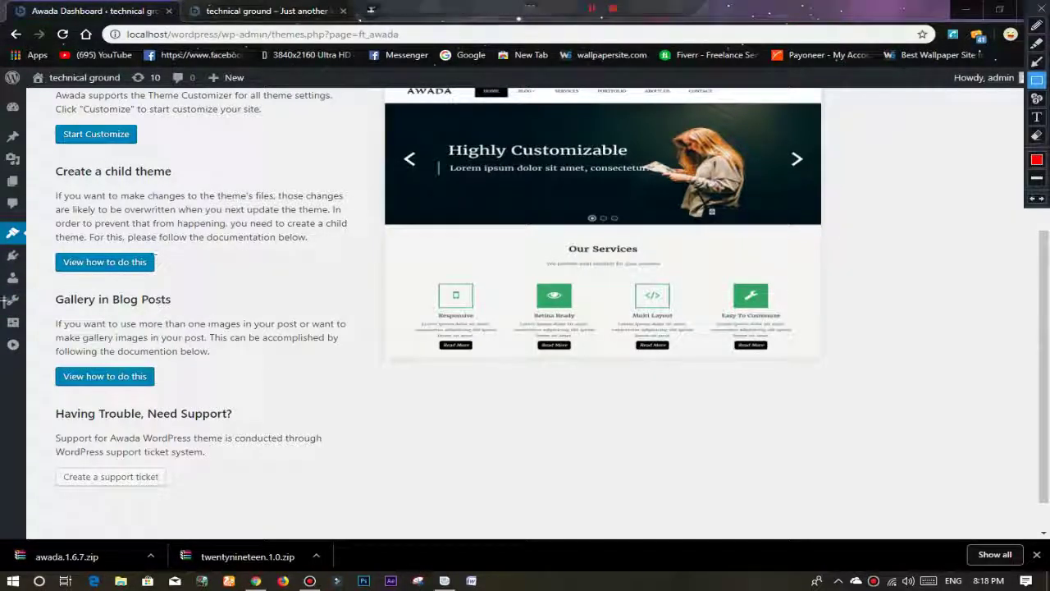
{"action": "mouse_move", "coordinate": [4, 251]}
{"action": "left_mouse_down"}
{"action": "mouse_move", "coordinate": [15, 312]}
{"action": "mouse_move", "coordinate": [27, 314]}
{"action": "mouse_move", "coordinate": [23, 344]}
{"action": "mouse_move", "coordinate": [33, 340]}
{"action": "mouse_move", "coordinate": [27, 357]}
{"action": "left_mouse_up"}
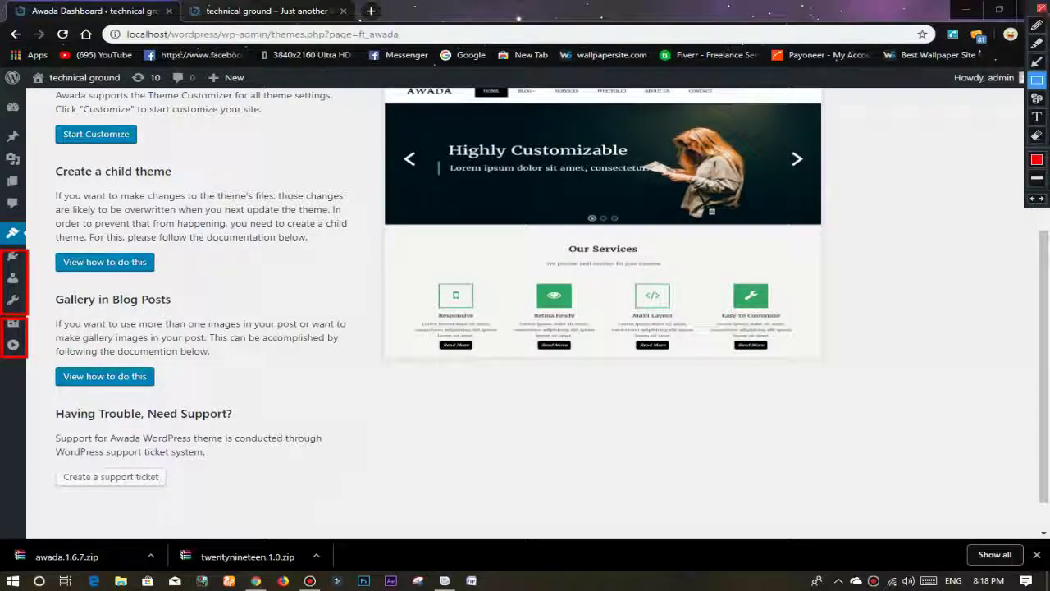
{"action": "key", "text": "Escape"}
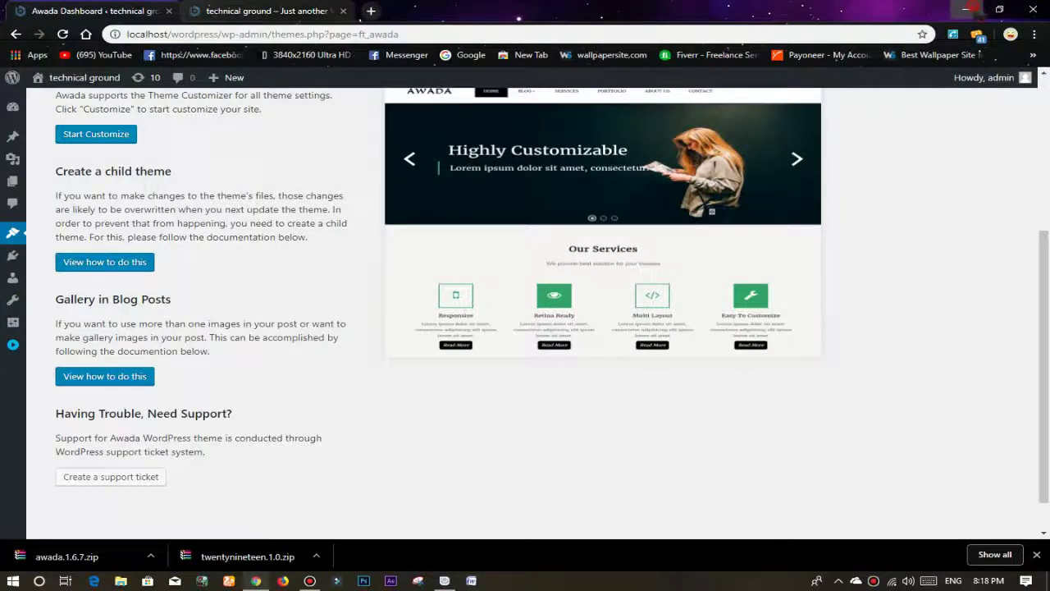
Minimize the browser to reveal the Bitnami WordPress Stack window and preview the minimized browser window.
{"action": "left_click", "coordinate": [965, 10]}
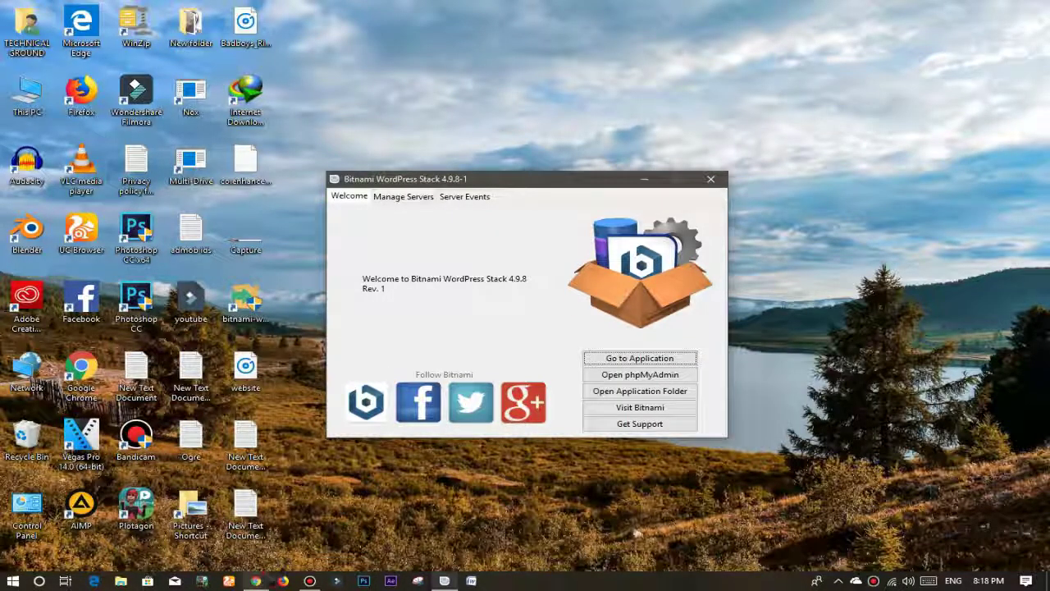
{"action": "mouse_move", "coordinate": [256, 579]}
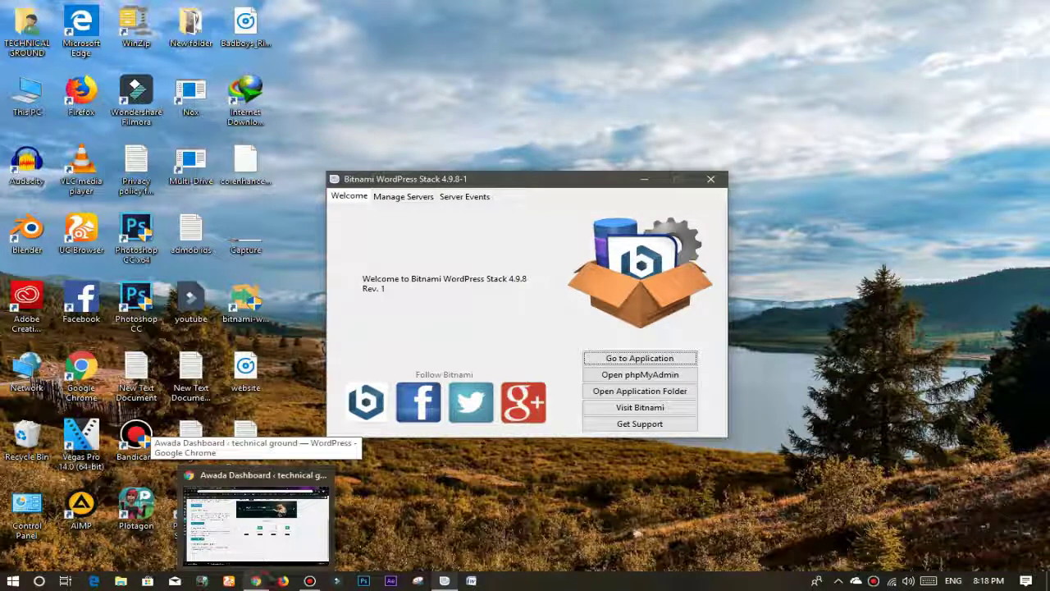